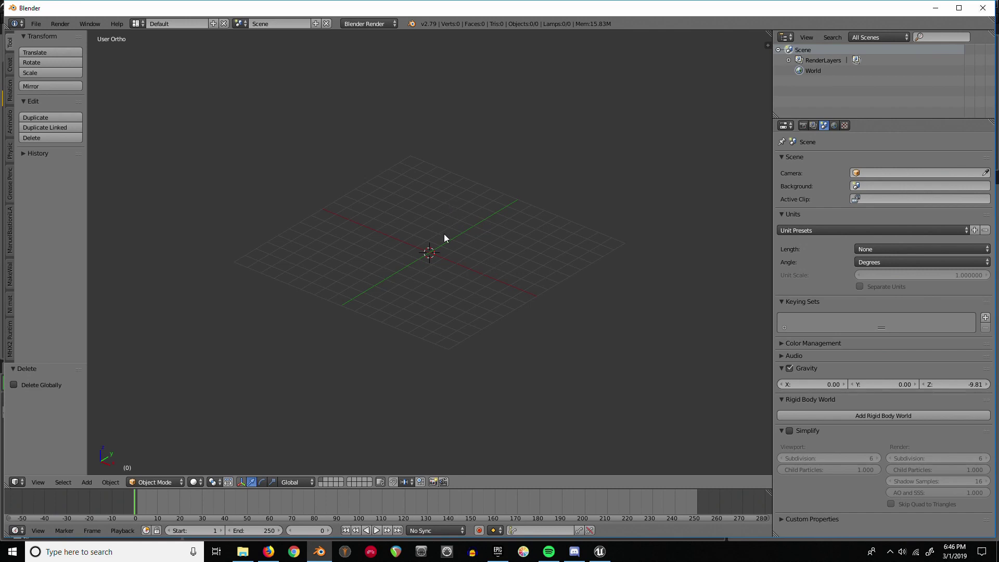
# - Add a cylinder mesh at the scene centre and flatten it to about 0.25 along the Z axis
pyautogui.moveTo(444, 234); pyautogui.dragTo(456, 203, button='middle')
pyautogui.hotkey('shift', 'a')
pyautogui.moveTo(408, 246)
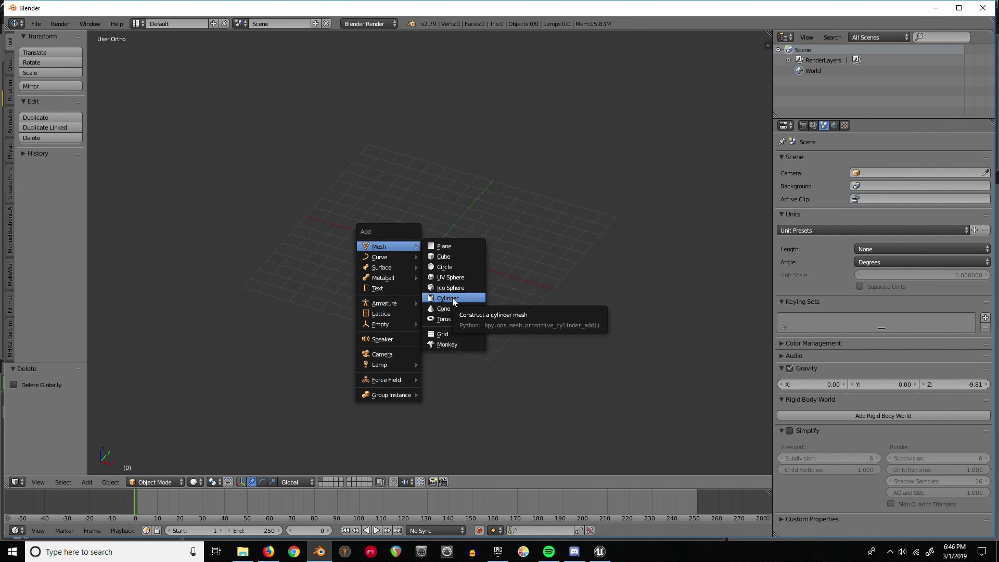
pyautogui.click(447, 298)
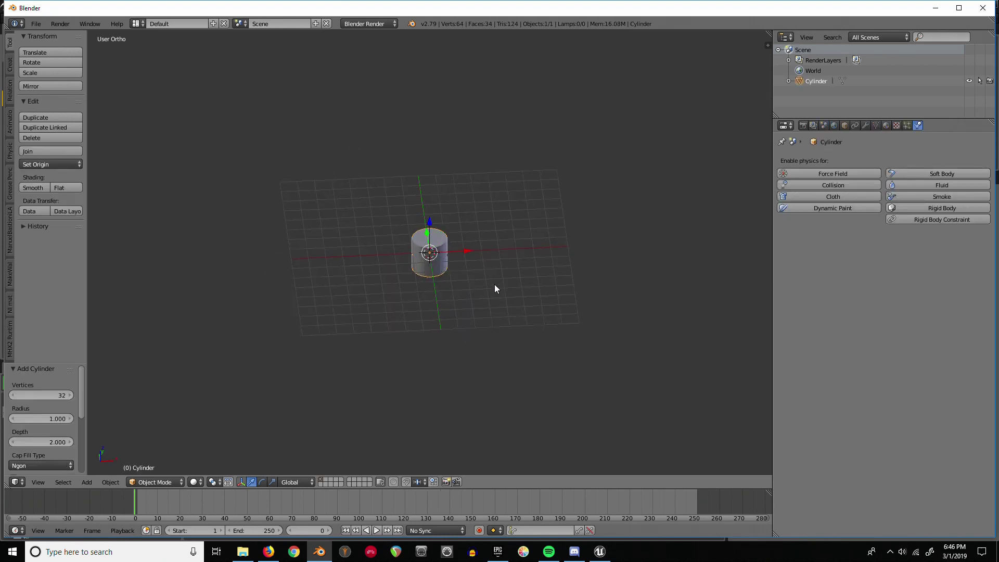
pyautogui.press('s')
pyautogui.press('z')
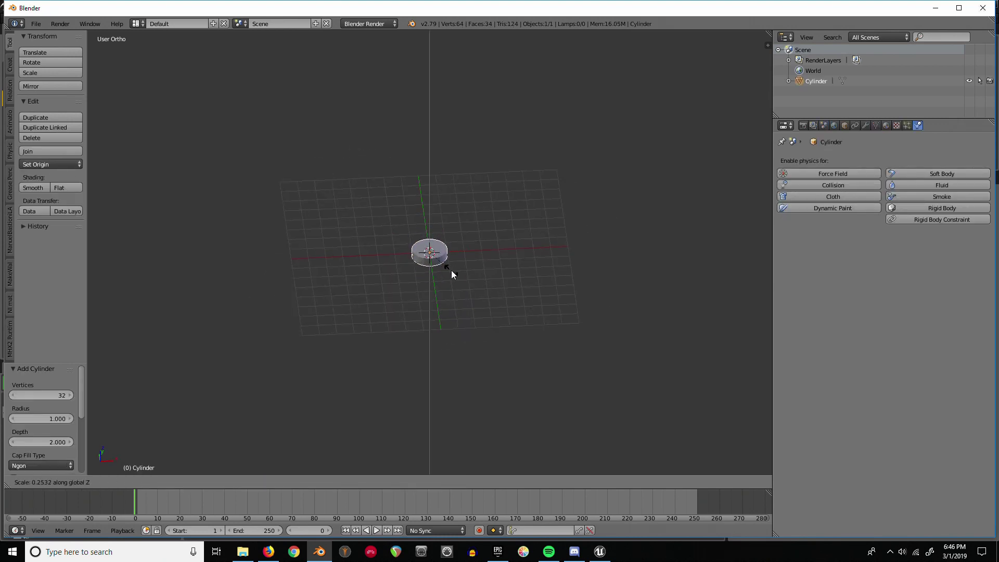
pyautogui.click(451, 270)
# - Raise the flattened cylinder slightly along the Z axis so most of it sits above the grid
pyautogui.scroll(3, 452, 267)
pyautogui.scroll(3, 451, 268)
pyautogui.moveTo(452, 267); pyautogui.dragTo(442, 236, button='middle')
pyautogui.moveTo(429, 217); pyautogui.dragTo(429, 209)
# - Enable fluid physics on the cylinder as an Inflow and set its Z inflow velocity to 2
pyautogui.click(939, 186)
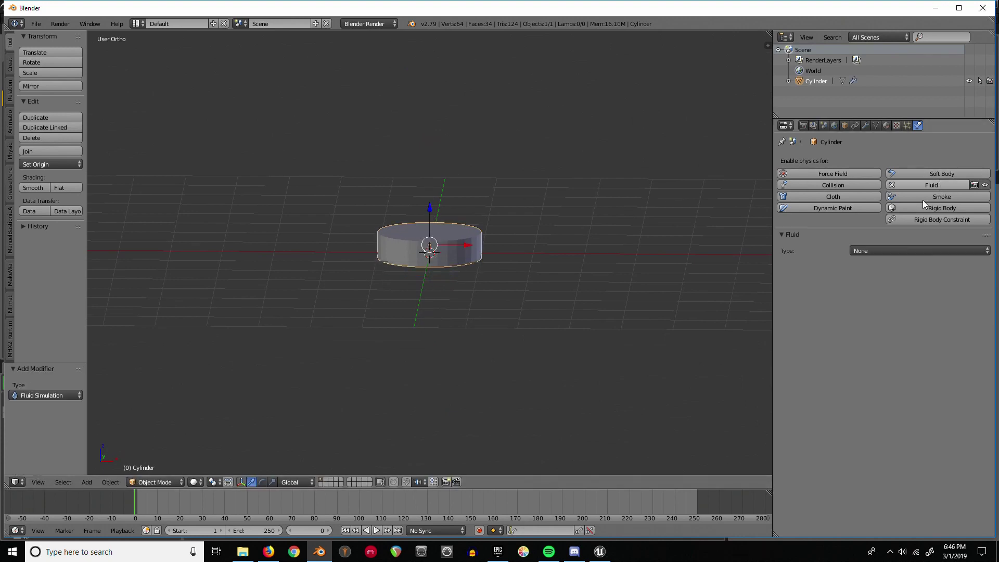
pyautogui.click(885, 254)
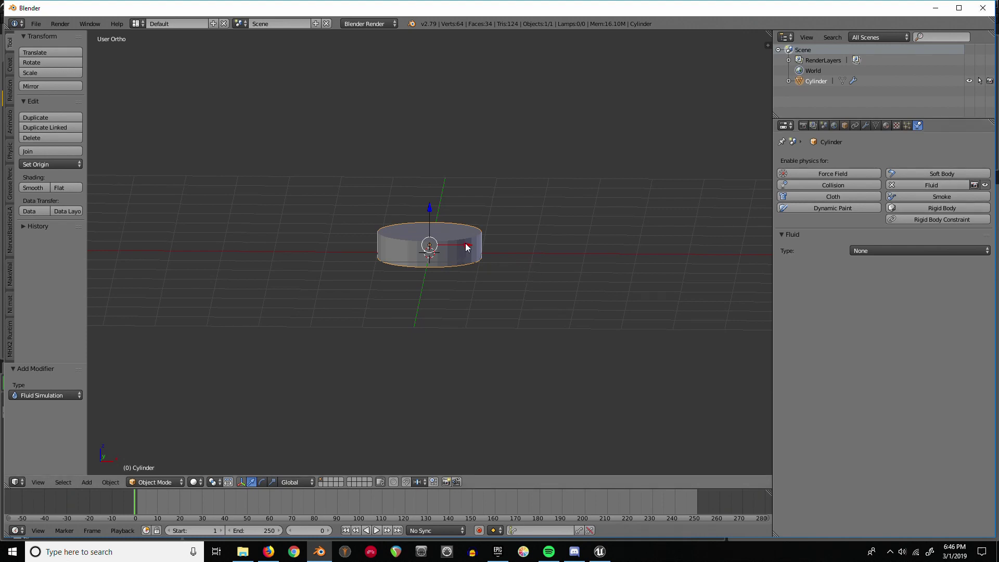
pyautogui.click(892, 250)
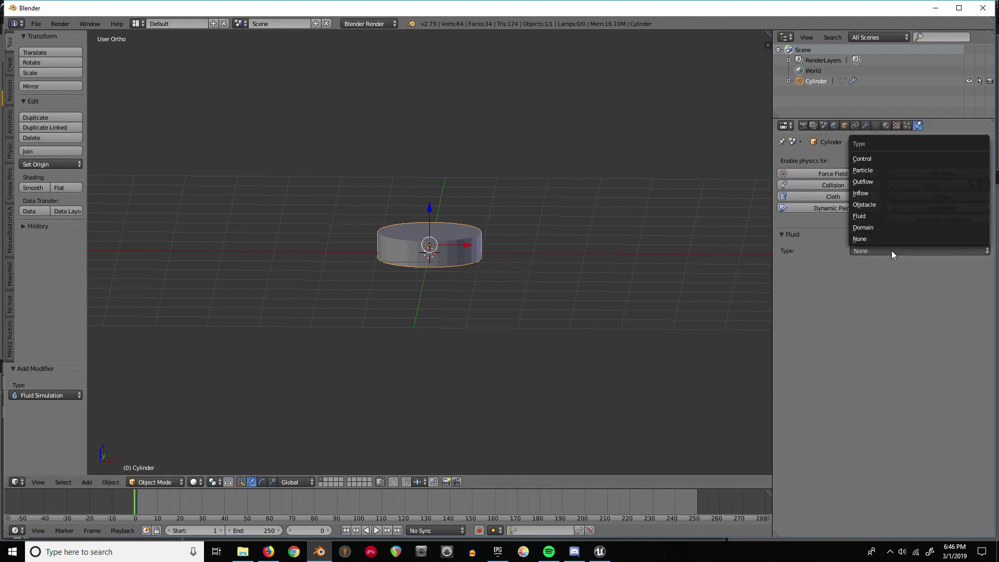
pyautogui.click(881, 193)
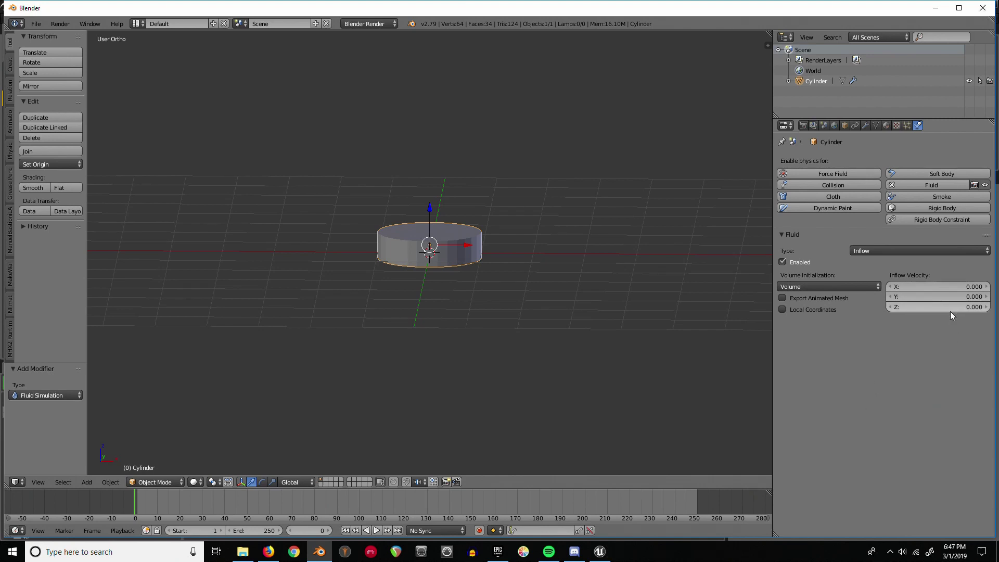
pyautogui.click(965, 307)
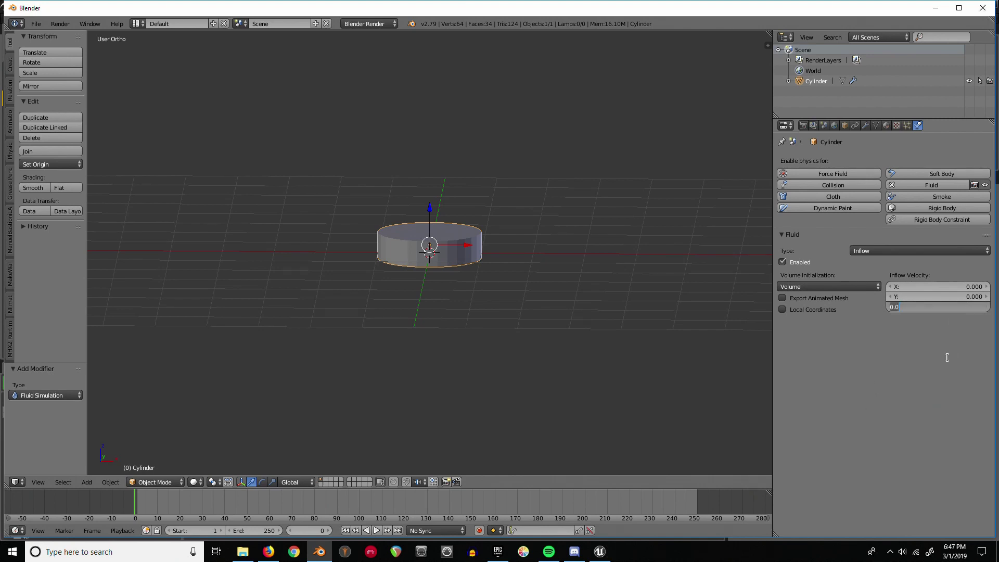
pyautogui.write('2')
pyautogui.press('Return')
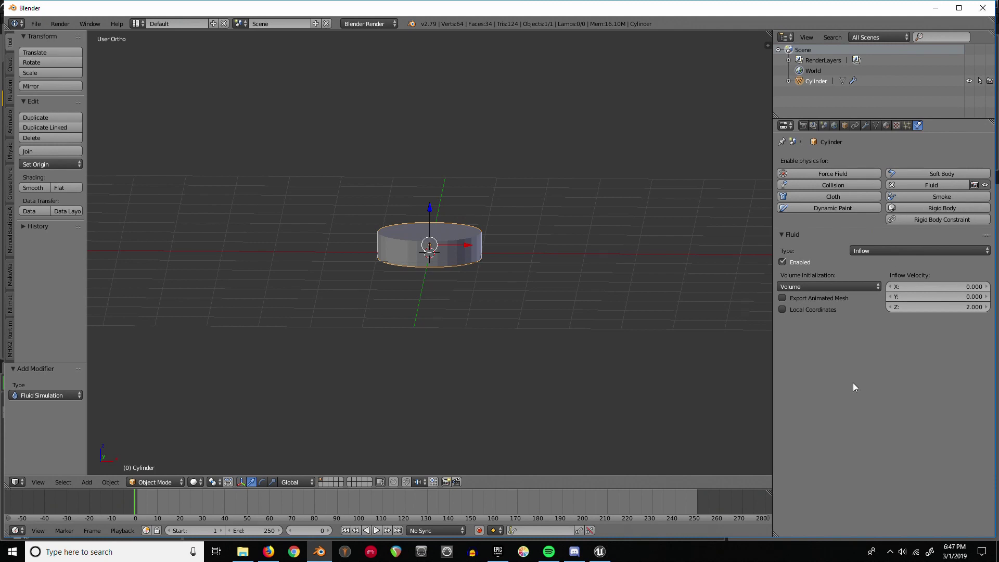
# - Add a cube mesh at the scene centre and flatten it to about 0.12 along the Z axis
pyautogui.scroll(-2, 554, 228)
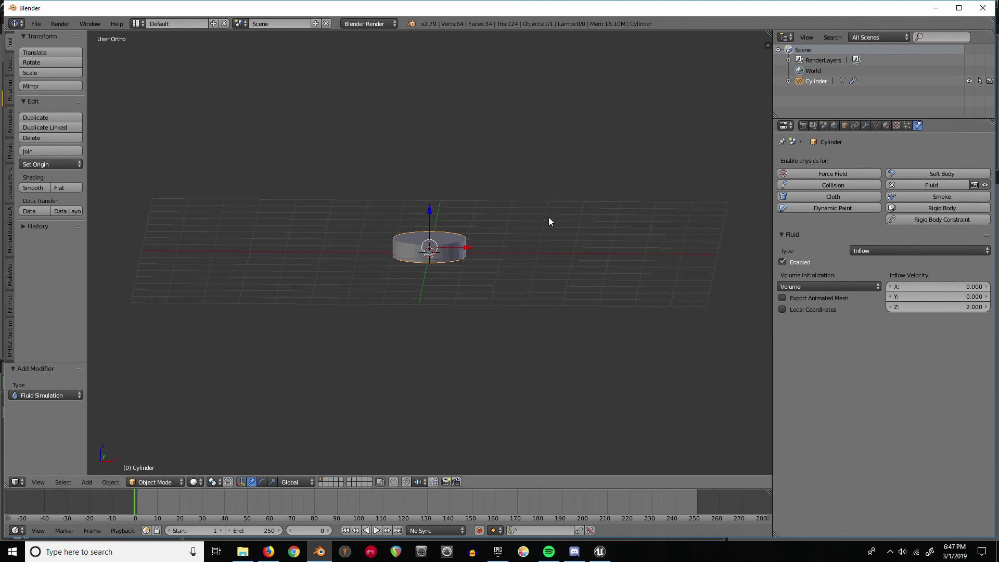
pyautogui.moveTo(439, 189); pyautogui.dragTo(340, 248, button='middle')
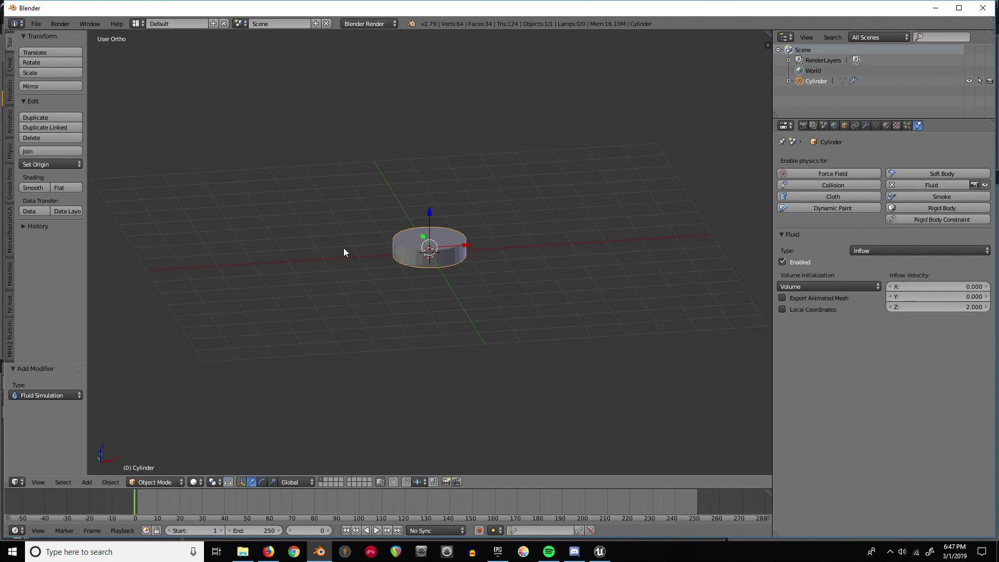
pyautogui.hotkey('shift', 'a')
pyautogui.moveTo(387, 234)
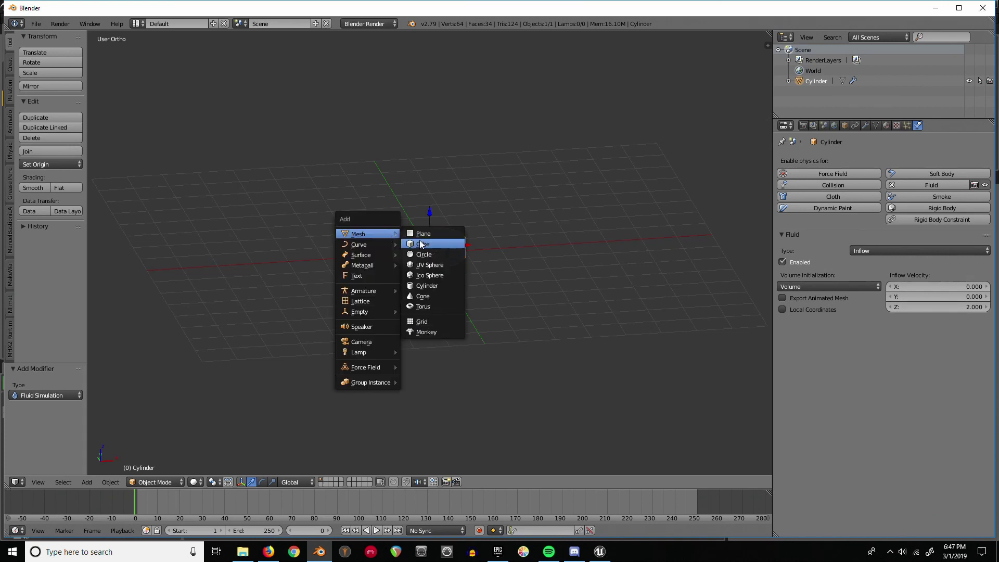
pyautogui.click(420, 241)
pyautogui.scroll(-2, 434, 273)
pyautogui.moveTo(502, 300); pyautogui.dragTo(499, 288, button='middle')
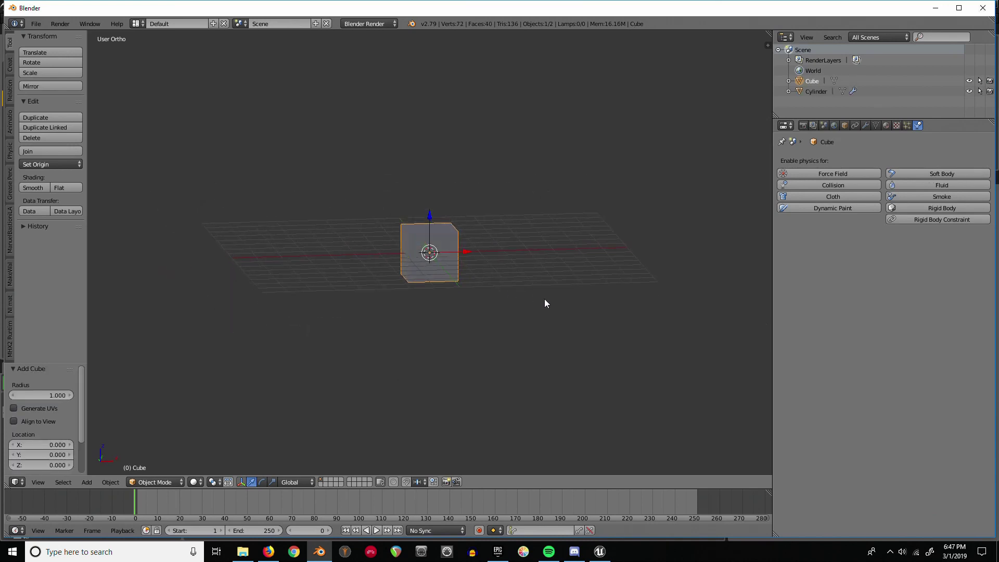
pyautogui.press('s')
pyautogui.press('z')
pyautogui.click(438, 264)
# - Scale the flattened cube about 7.9 times in X and Y only, forming a wide slab
pyautogui.moveTo(438, 264); pyautogui.dragTo(456, 294, button='middle')
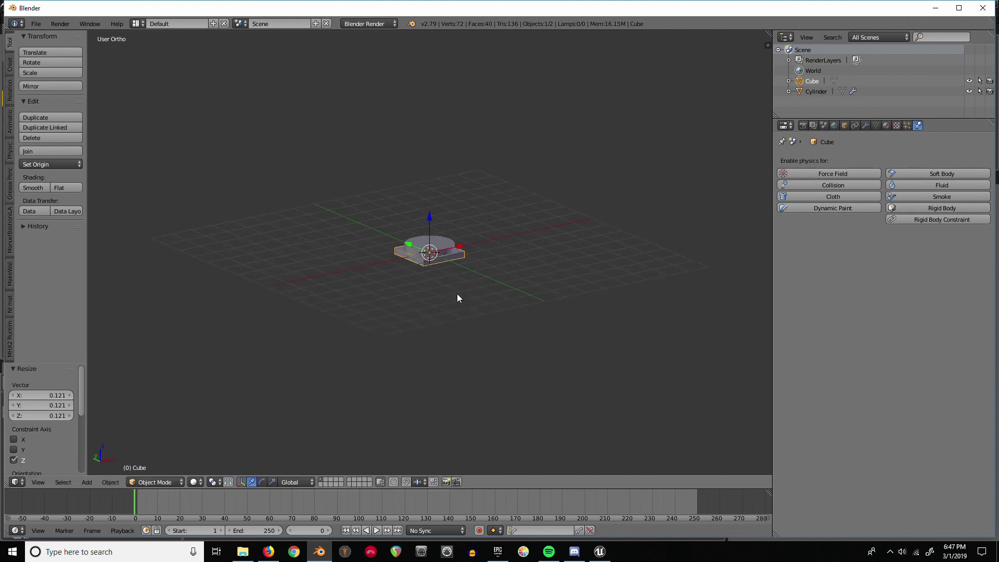
pyautogui.press('s')
pyautogui.hotkey('shift', 'z')
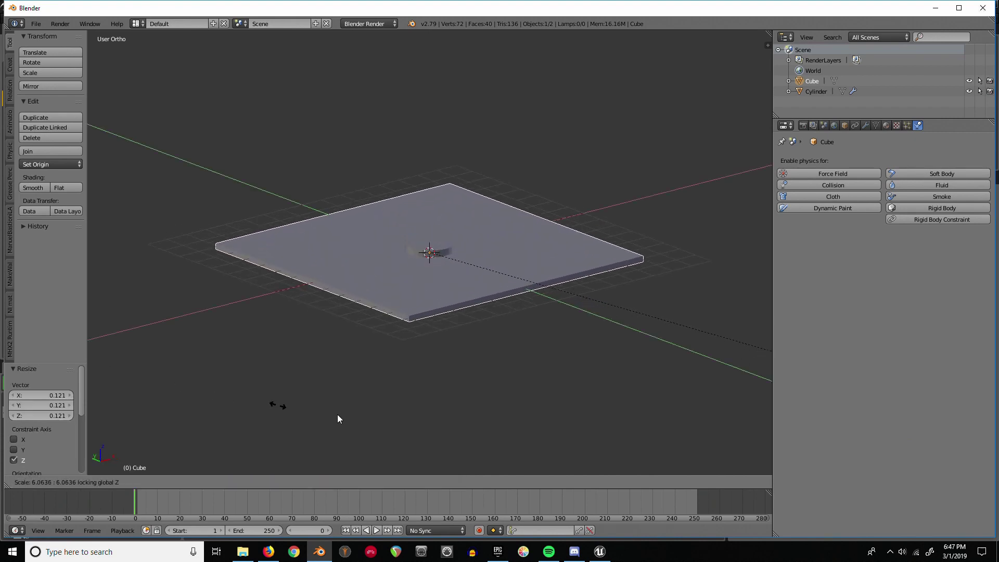
pyautogui.click(432, 432)
# - Lower the slab about 0.25 units along the Z axis beneath the cylinder
pyautogui.moveTo(432, 433); pyautogui.dragTo(314, 388, button='middle')
pyautogui.scroll(4, 411, 244)
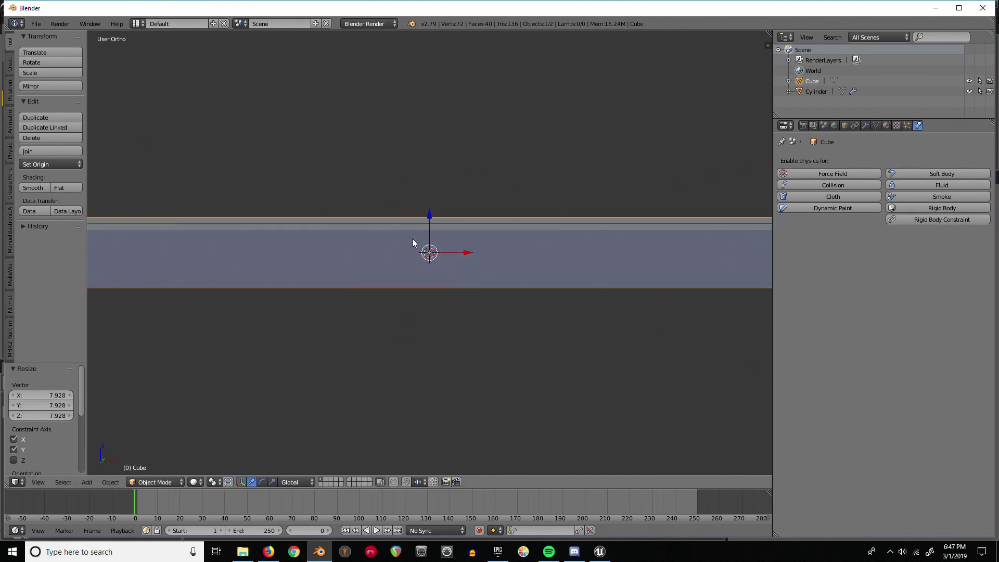
pyautogui.moveTo(427, 220); pyautogui.dragTo(430, 234)
pyautogui.moveTo(430, 234); pyautogui.dragTo(401, 283, button='middle')
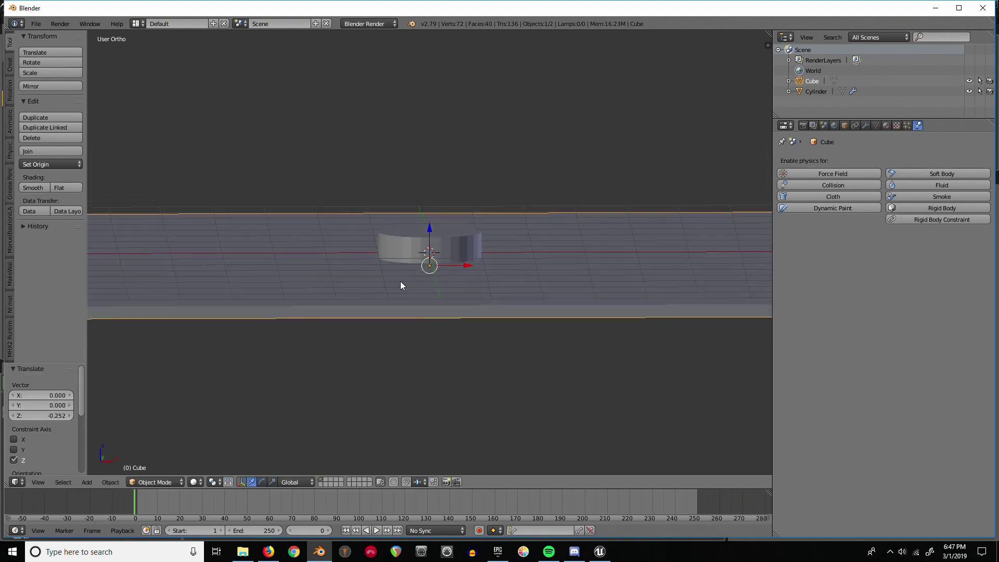
# - Raise the slab about 0.18 units along Z in a wireframe right view so it overlaps the cylinder's base, then restore solid shading
pyautogui.press('KP_3')
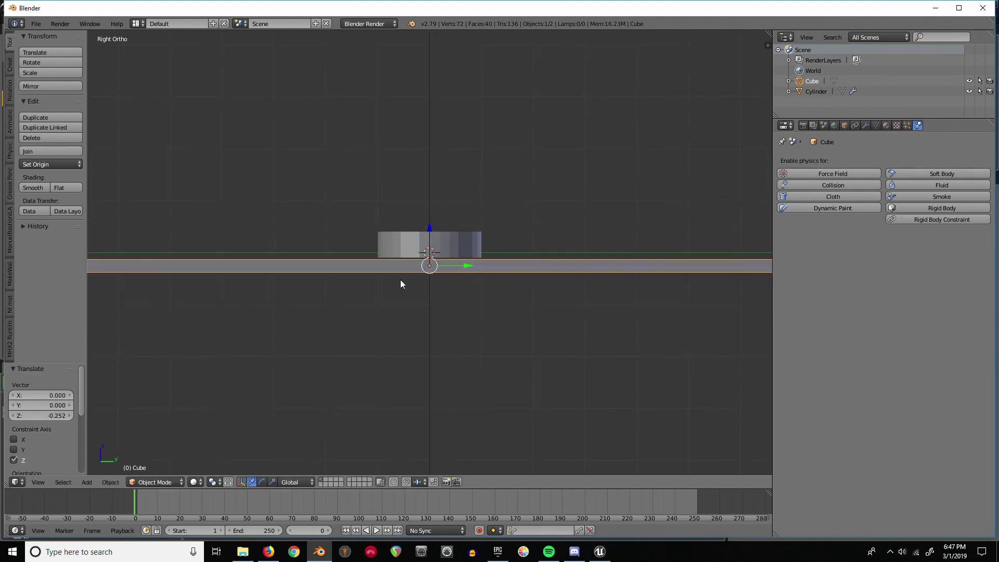
pyautogui.press('z')
pyautogui.moveTo(427, 219); pyautogui.dragTo(429, 214)
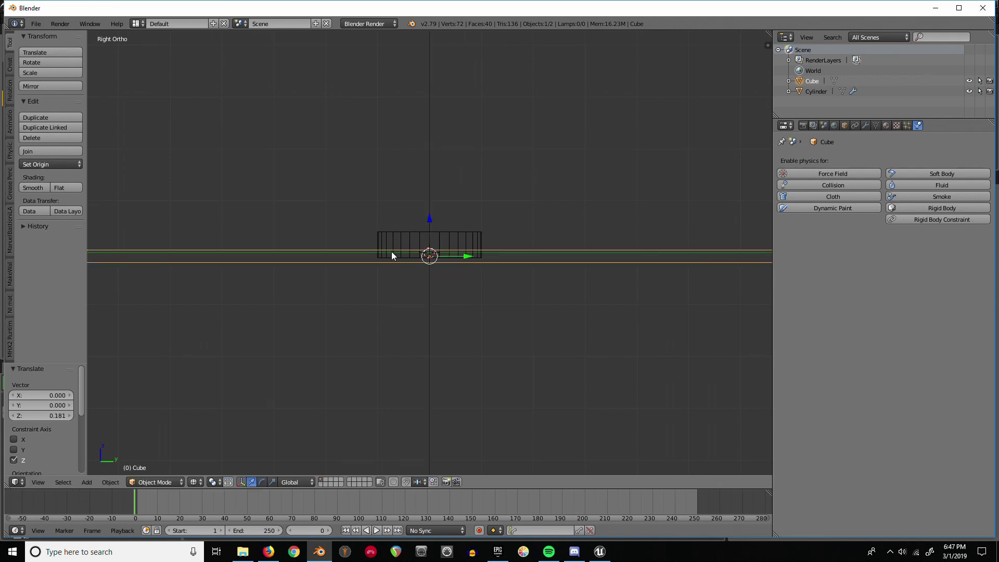
pyautogui.moveTo(318, 243); pyautogui.dragTo(333, 254, button='middle')
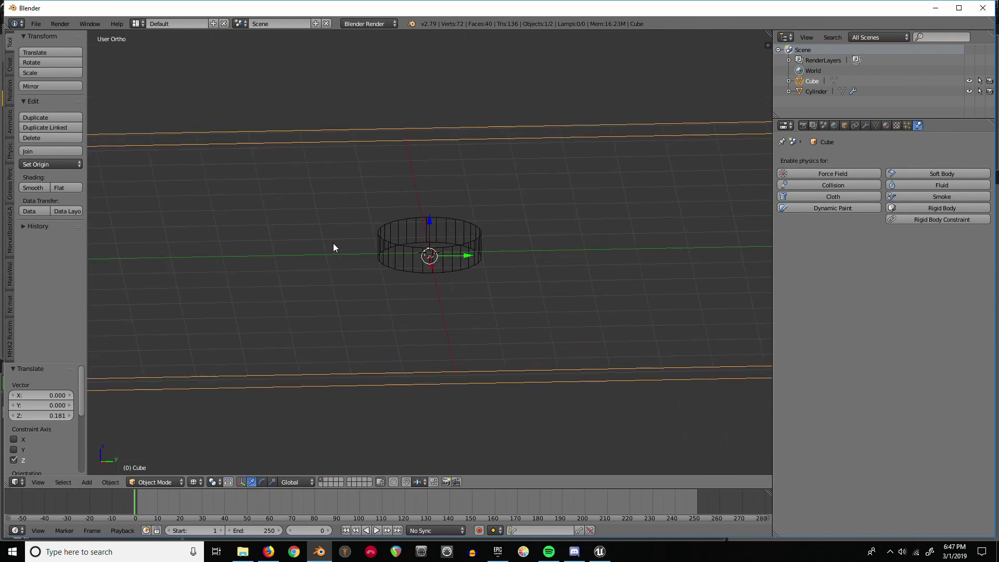
pyautogui.press('z')
# - Enable fluid physics on the slab and set its fluid type to Outflow
pyautogui.click(928, 185)
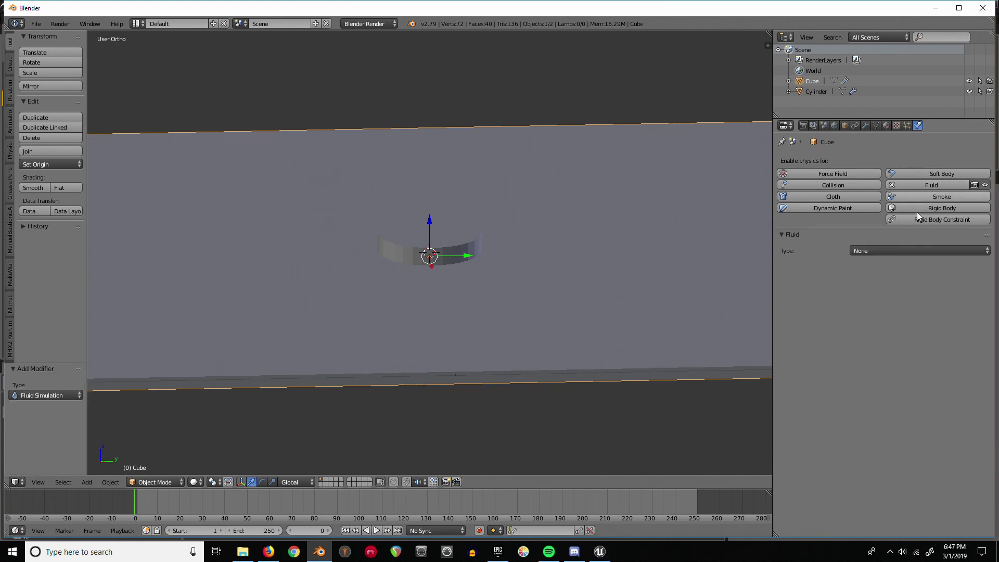
pyautogui.click(892, 251)
pyautogui.click(877, 184)
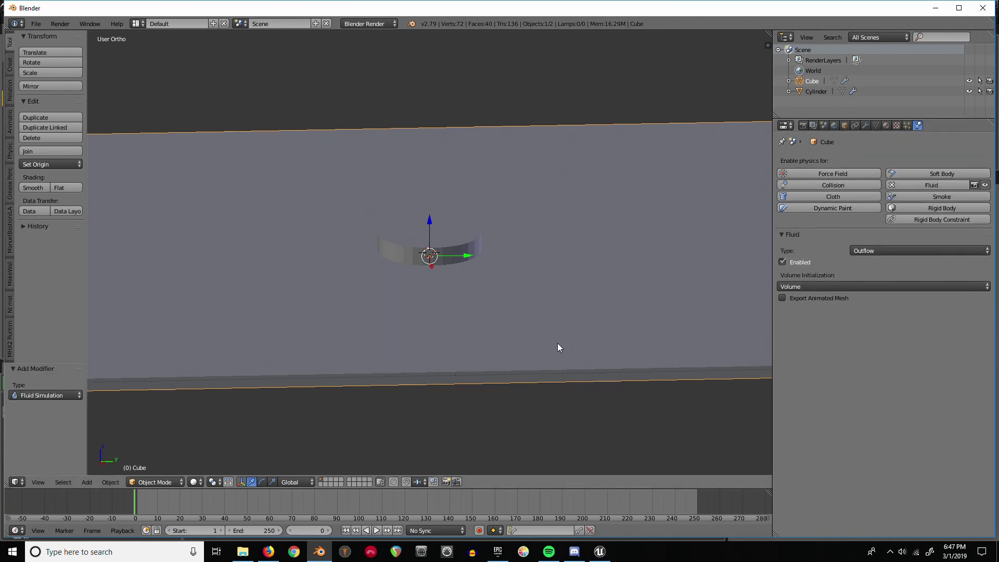
# - Add a second cube at the scene centre and scale it uniformly by about 7.4
pyautogui.scroll(-4, 491, 311)
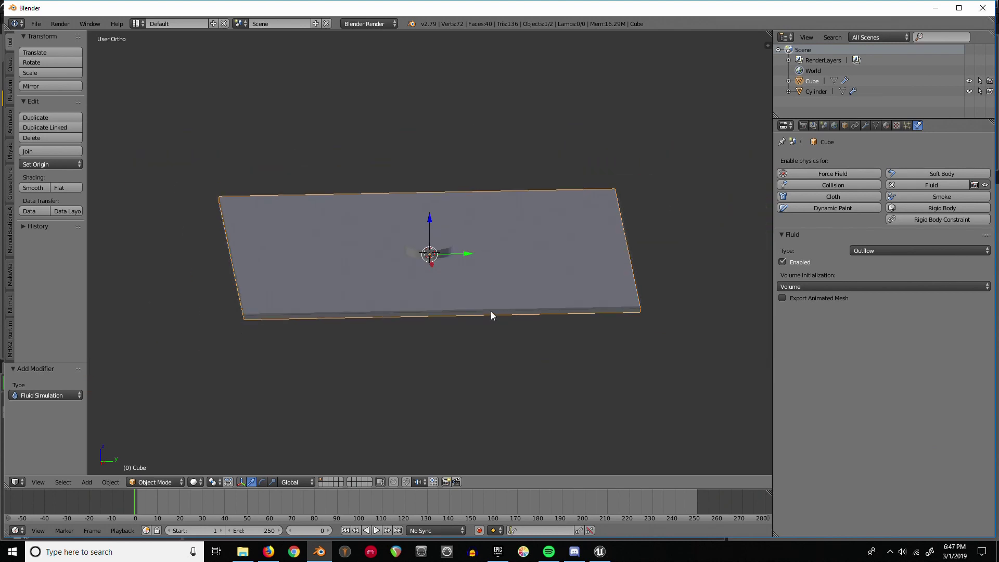
pyautogui.moveTo(491, 311); pyautogui.dragTo(474, 327, button='middle')
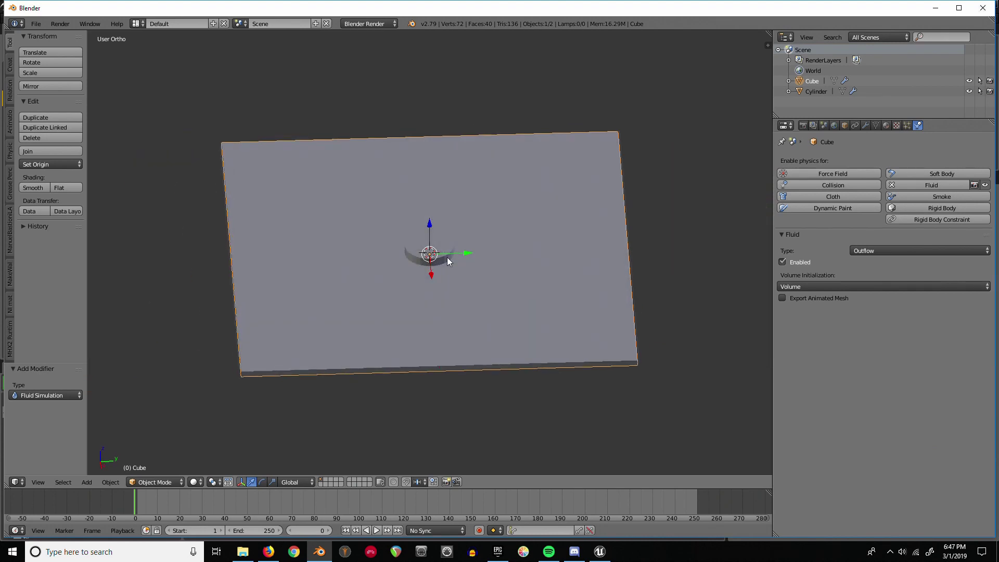
pyautogui.moveTo(377, 254); pyautogui.dragTo(405, 252, button='middle')
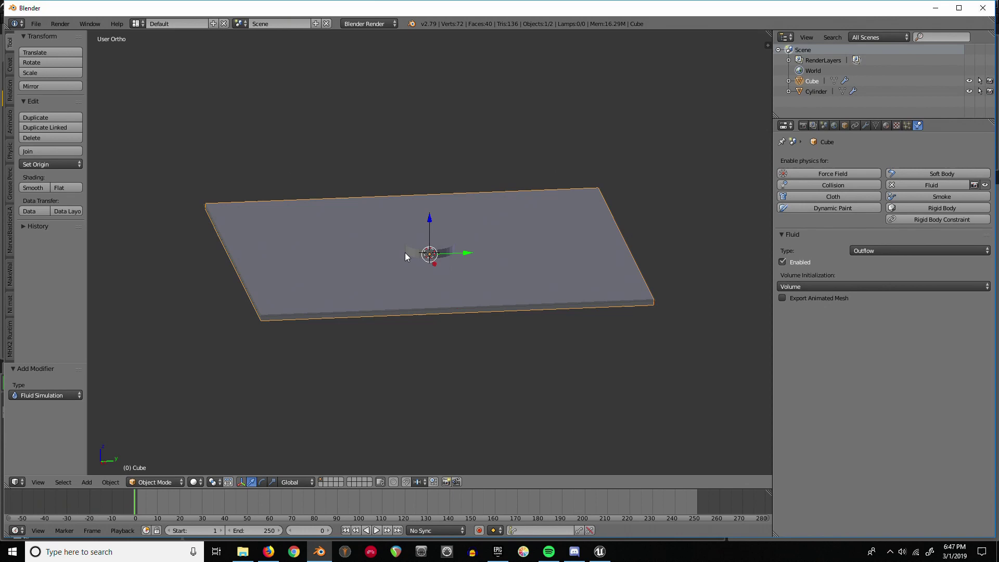
pyautogui.hotkey('shift', 'a')
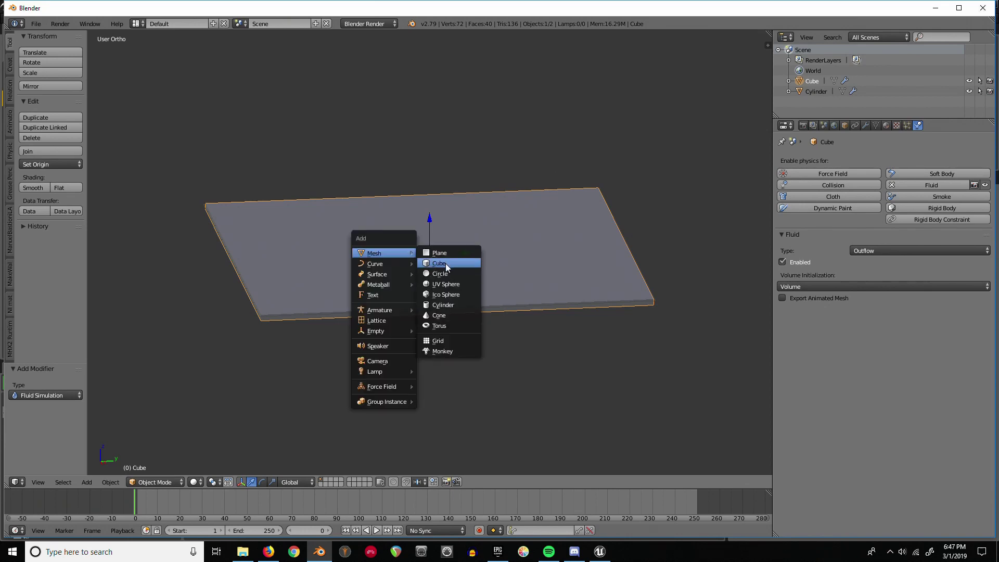
pyautogui.click(445, 263)
pyautogui.moveTo(465, 252); pyautogui.dragTo(515, 261, button='middle')
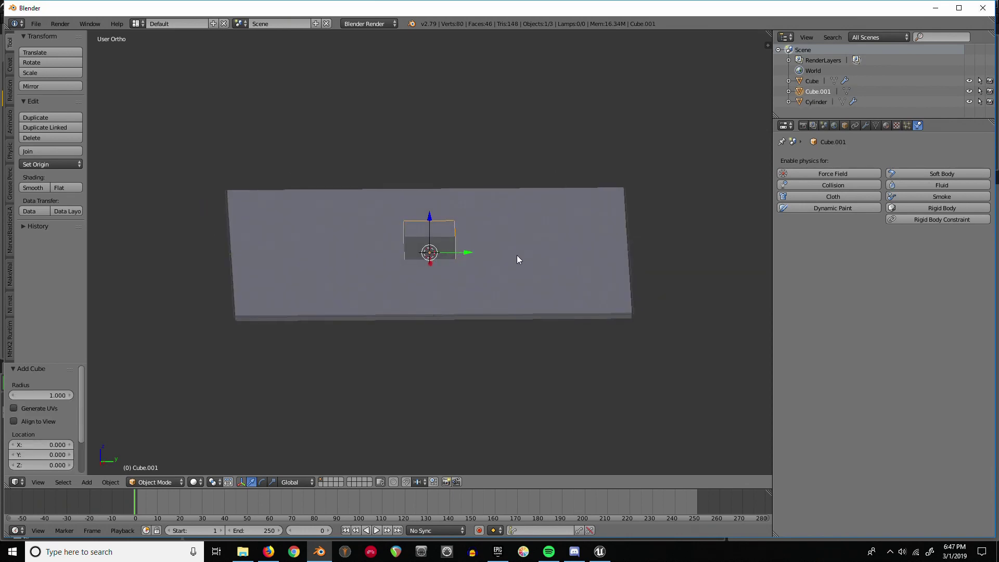
pyautogui.press('s')
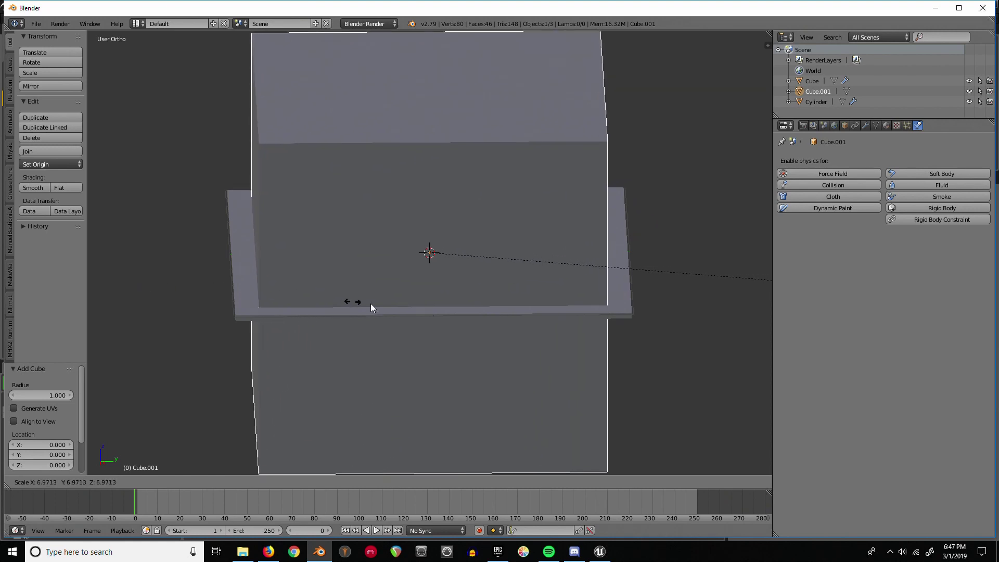
pyautogui.click(392, 304)
# - Move the large cube about 24 units up along the Z axis, clear of the slab
pyautogui.moveTo(190, 299); pyautogui.dragTo(186, 281, button='middle')
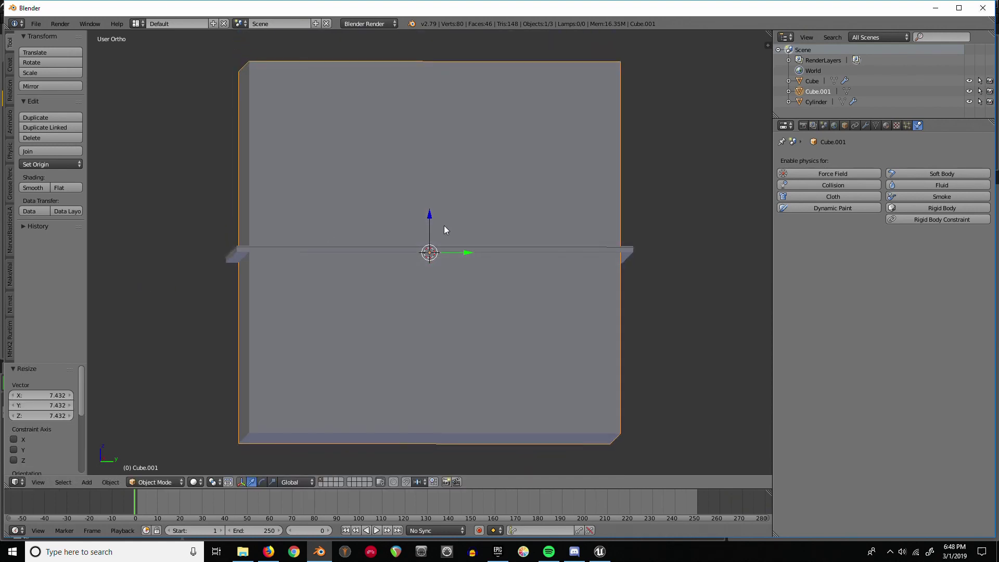
pyautogui.moveTo(427, 217); pyautogui.dragTo(423, 182)
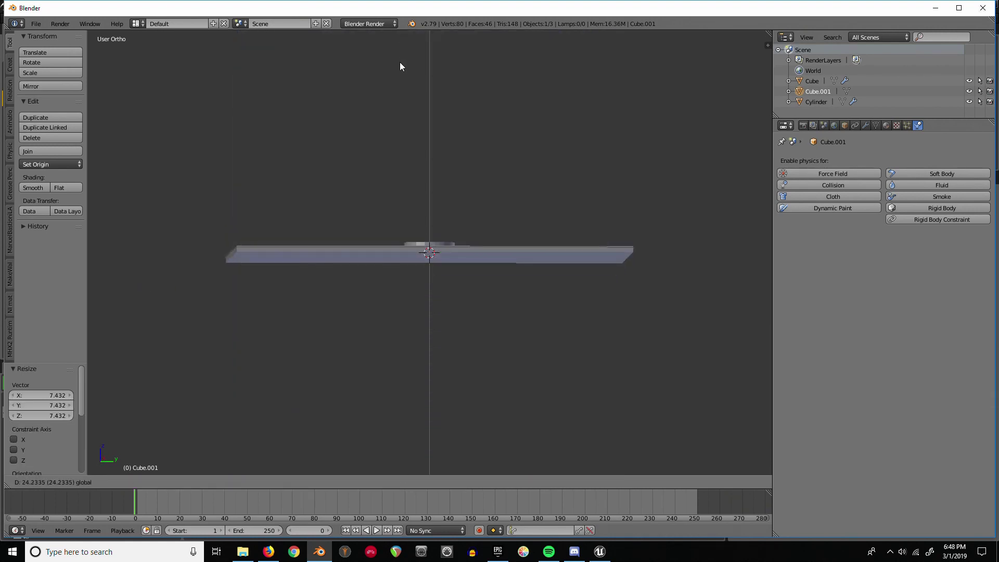
pyautogui.click(398, 66)
pyautogui.moveTo(374, 127); pyautogui.dragTo(341, 179, button='middle')
pyautogui.scroll(-5, 341, 179)
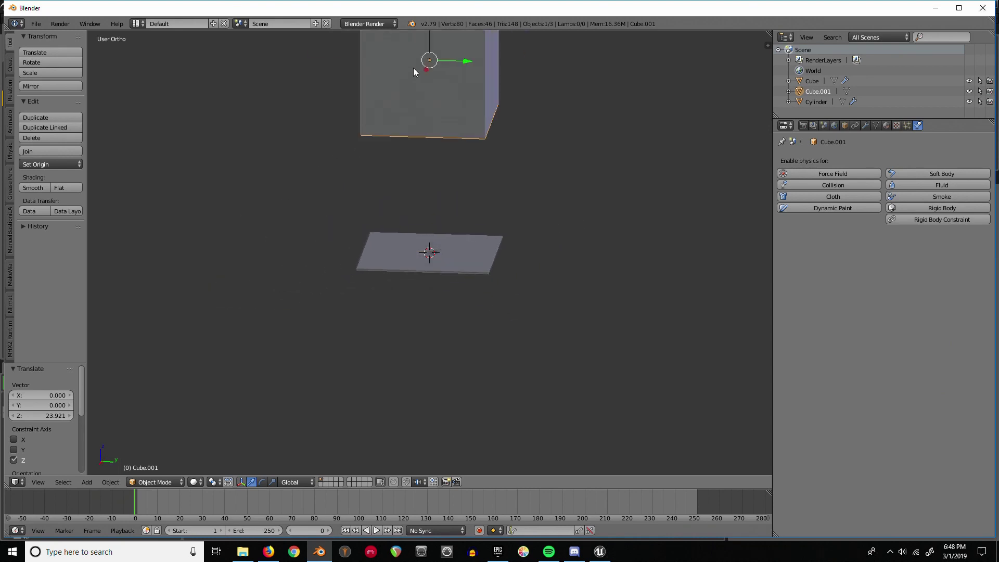
# - Lower the large cube about 16.5 units along the Z axis so its base meets the slab
pyautogui.press('g')
pyautogui.press('z')
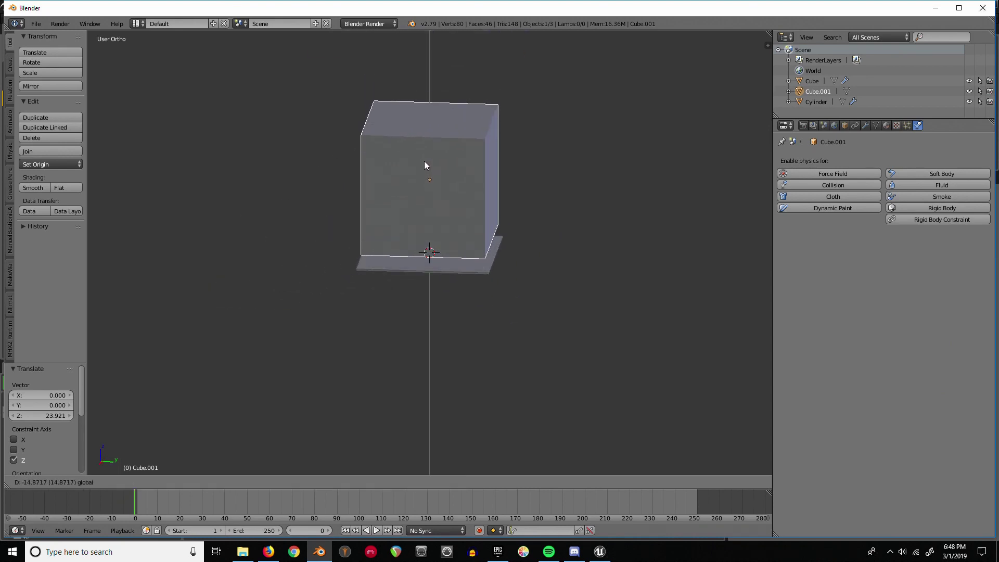
pyautogui.click(426, 171)
# - Lower the large cube about 0.1 units along the Z axis so its base sinks into the slab
pyautogui.moveTo(405, 194)
pyautogui.mouseDown(button='middle')
pyautogui.moveTo(414, 156)
pyautogui.moveTo(429, 165)
pyautogui.moveTo(385, 158)
pyautogui.moveTo(385, 148)
pyautogui.moveTo(392, 192)
pyautogui.mouseUp(button='middle')
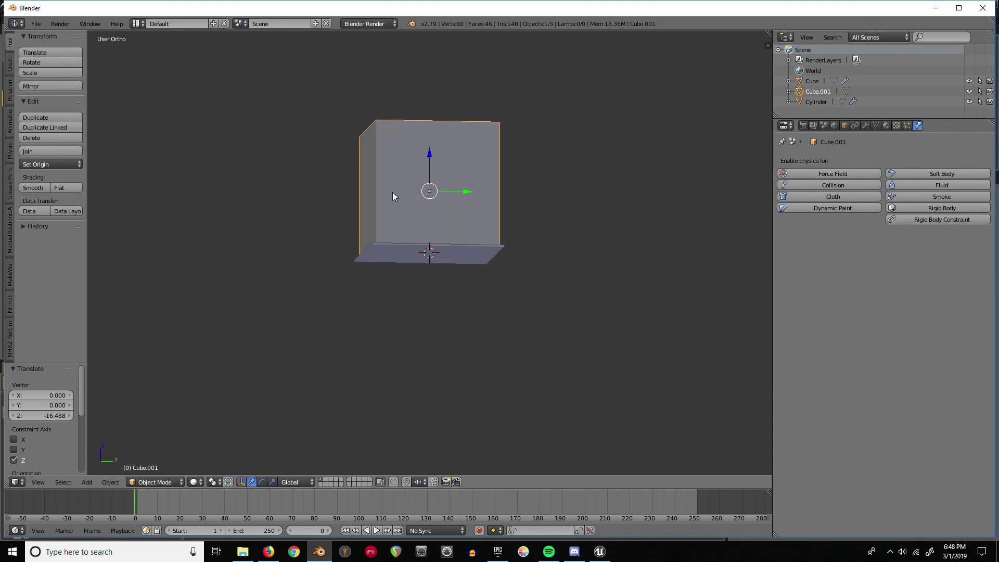
pyautogui.press('KP_3')
pyautogui.scroll(6, 401, 225)
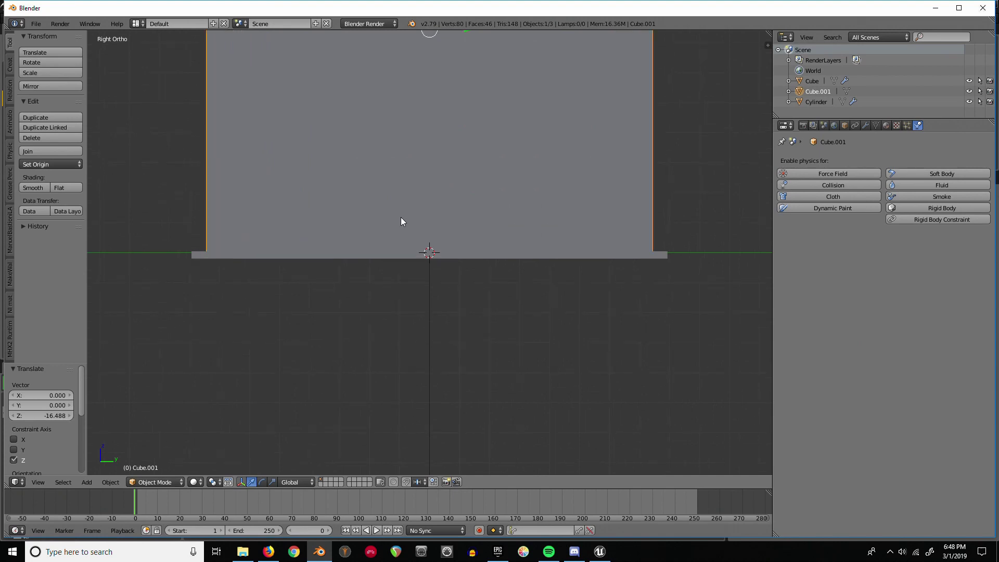
pyautogui.press('z')
pyautogui.scroll(-1, 422, 114)
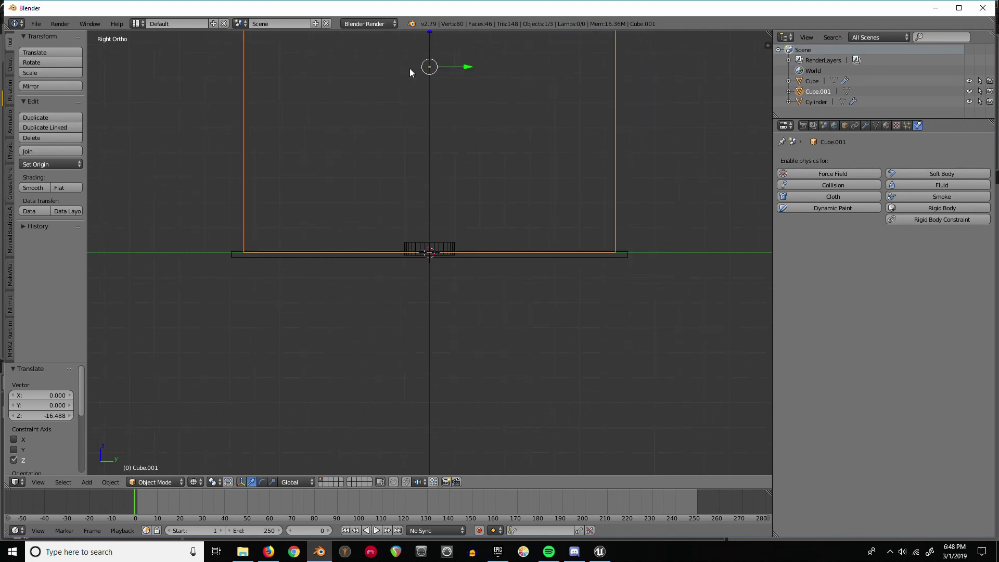
pyautogui.moveTo(428, 46); pyautogui.dragTo(428, 50)
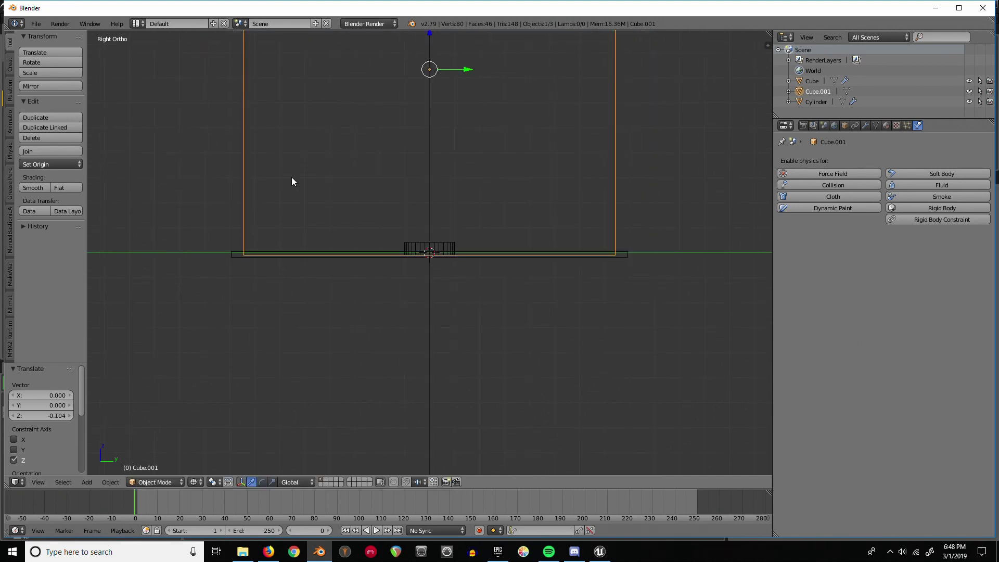
pyautogui.press('z')
pyautogui.scroll(-2, 291, 173)
pyautogui.moveTo(291, 170)
pyautogui.mouseDown(button='middle')
pyautogui.moveTo(377, 184)
pyautogui.moveTo(388, 210)
pyautogui.mouseUp(button='middle')
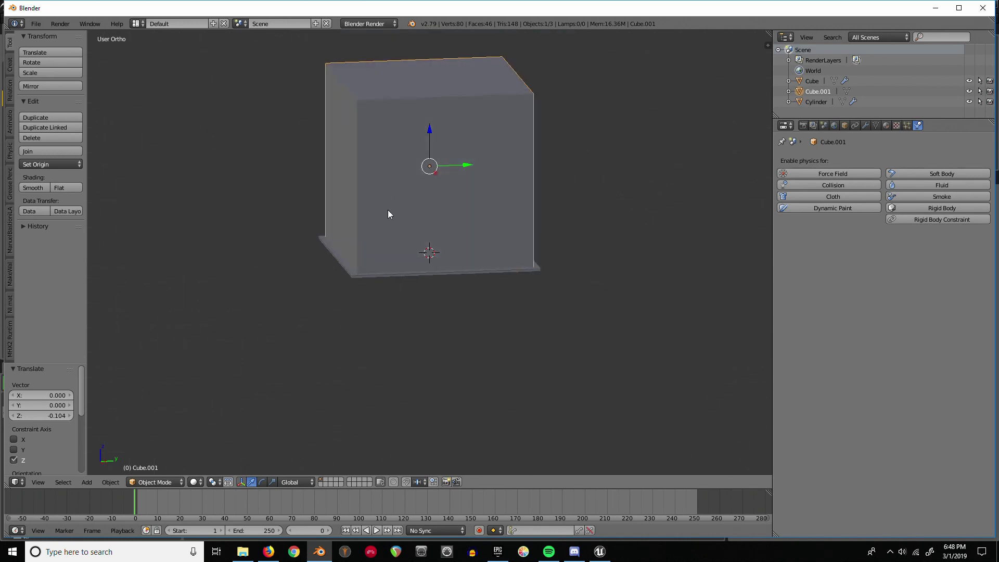
# - Enable fluid physics on the large cube and set its fluid type to Domain
pyautogui.click(941, 185)
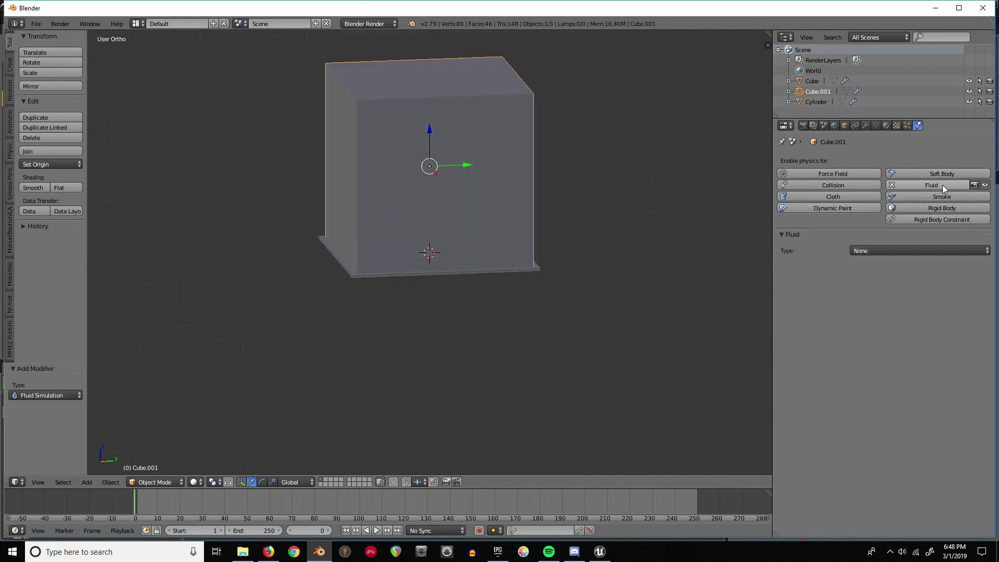
pyautogui.click(906, 251)
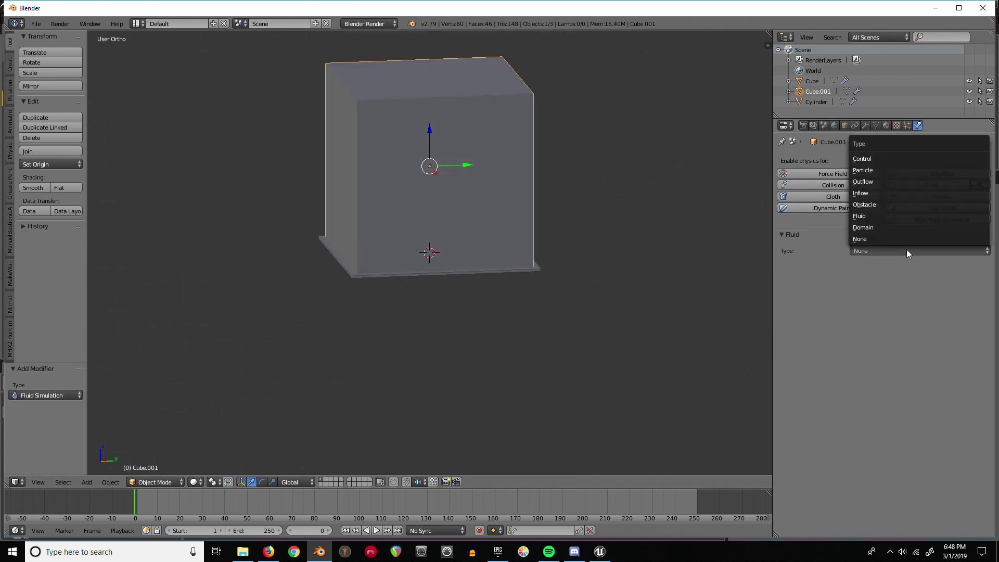
pyautogui.click(878, 227)
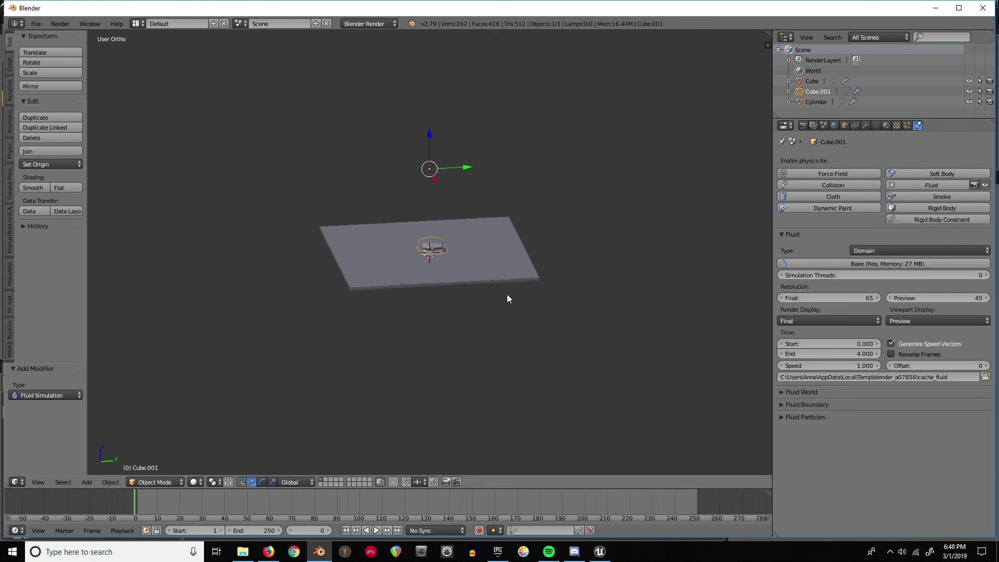
# - Set the fluid domain's simulation end time to 2
pyautogui.moveTo(508, 298); pyautogui.dragTo(431, 241, button='middle')
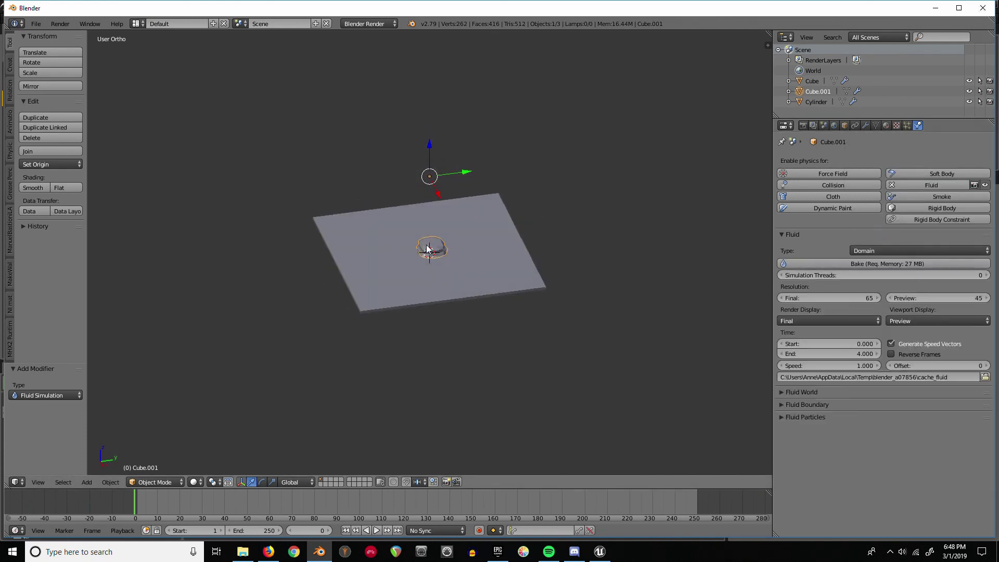
pyautogui.scroll(6, 439, 242)
pyautogui.moveTo(458, 272); pyautogui.dragTo(400, 278, button='middle')
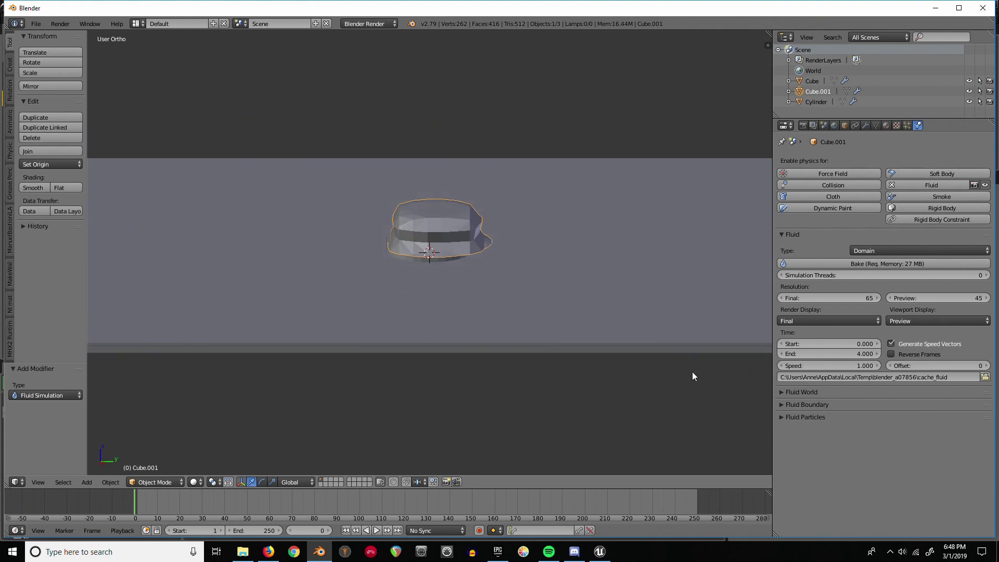
pyautogui.click(866, 355)
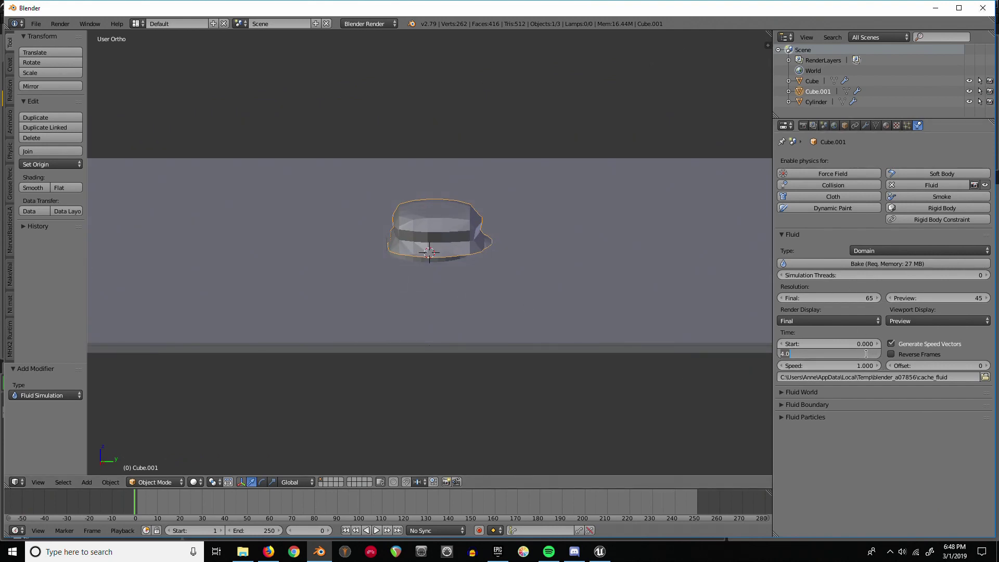
pyautogui.write('2')
pyautogui.press('Return')
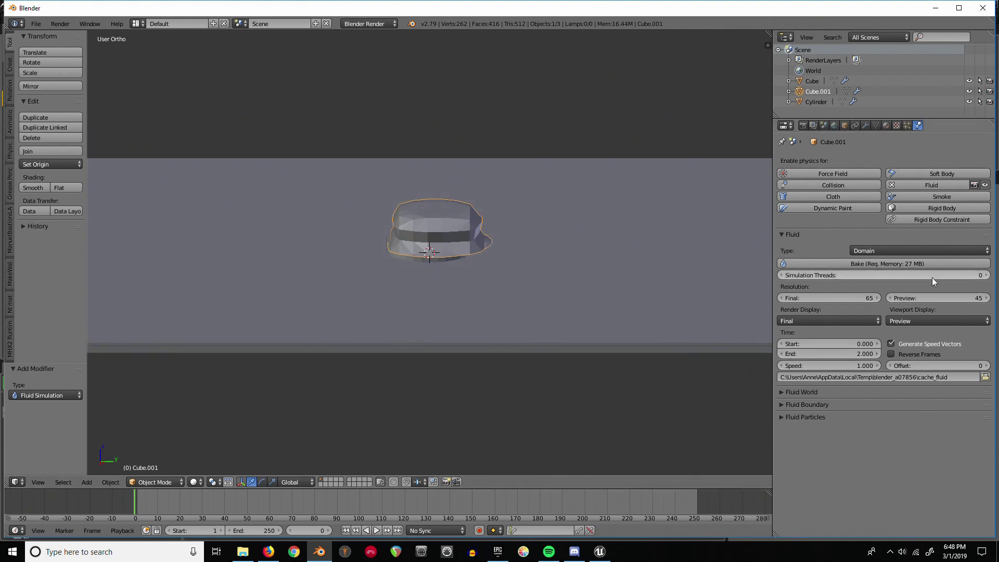
# - Set the domain's render display to Preview and expand its Fluid World and Fluid Particles settings
pyautogui.click(843, 317)
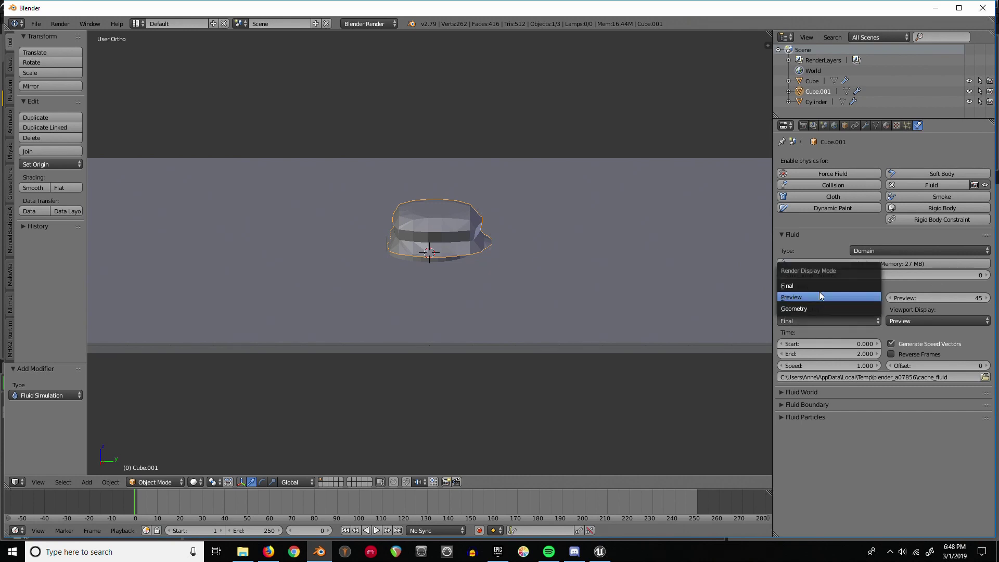
pyautogui.click(823, 296)
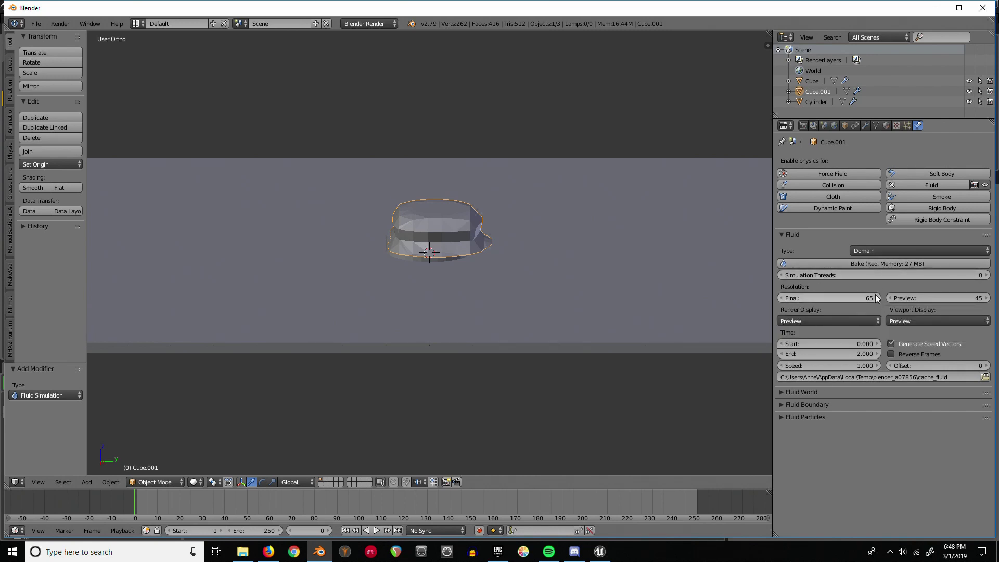
pyautogui.click(780, 393)
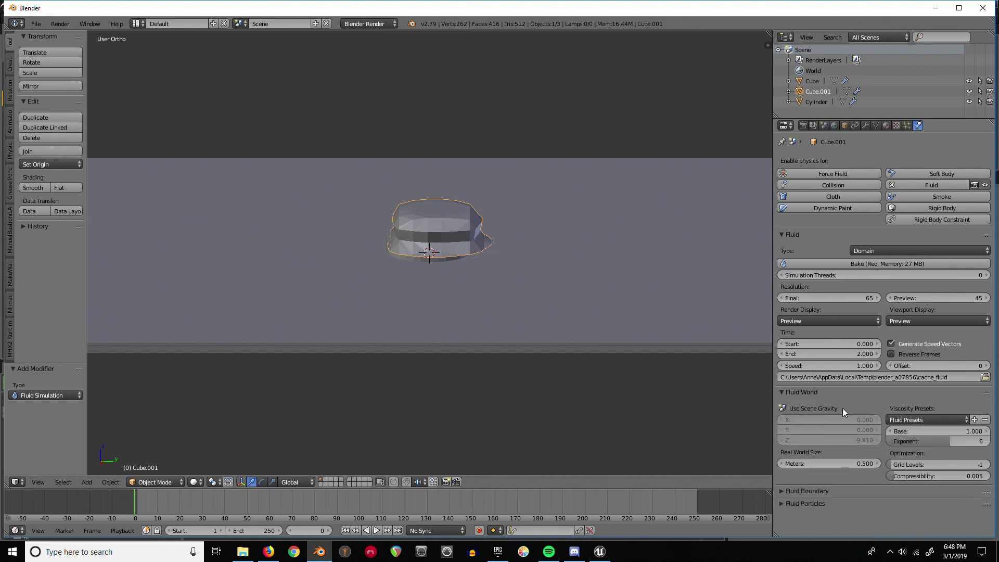
pyautogui.click(789, 503)
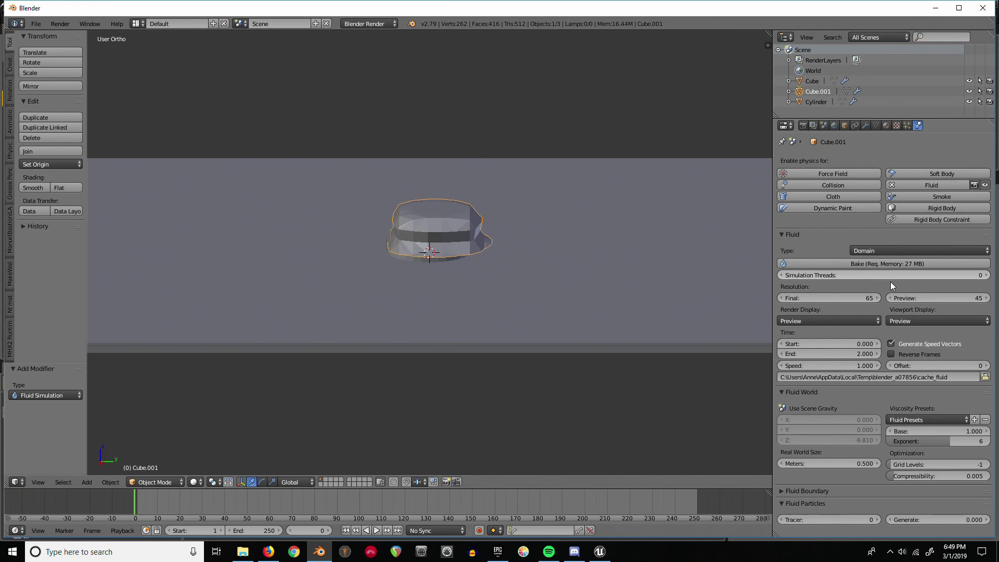
# - Keyframe the cylinder inflow's Enabled setting as on at frame 157
pyautogui.rightClick(418, 261)
pyautogui.moveTo(362, 285); pyautogui.dragTo(416, 255, button='middle')
pyautogui.rightClick(439, 227)
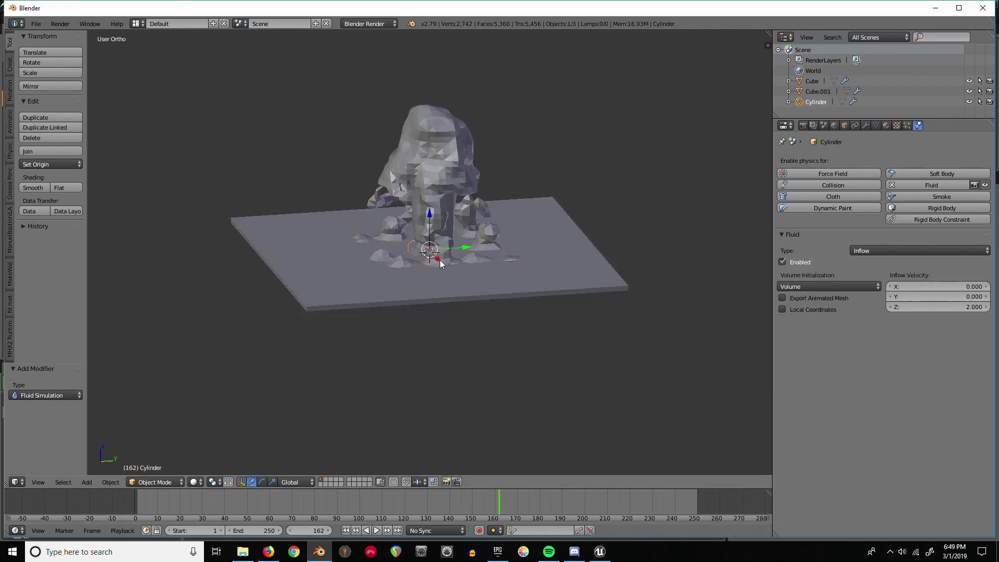
pyautogui.scroll(8, 420, 253)
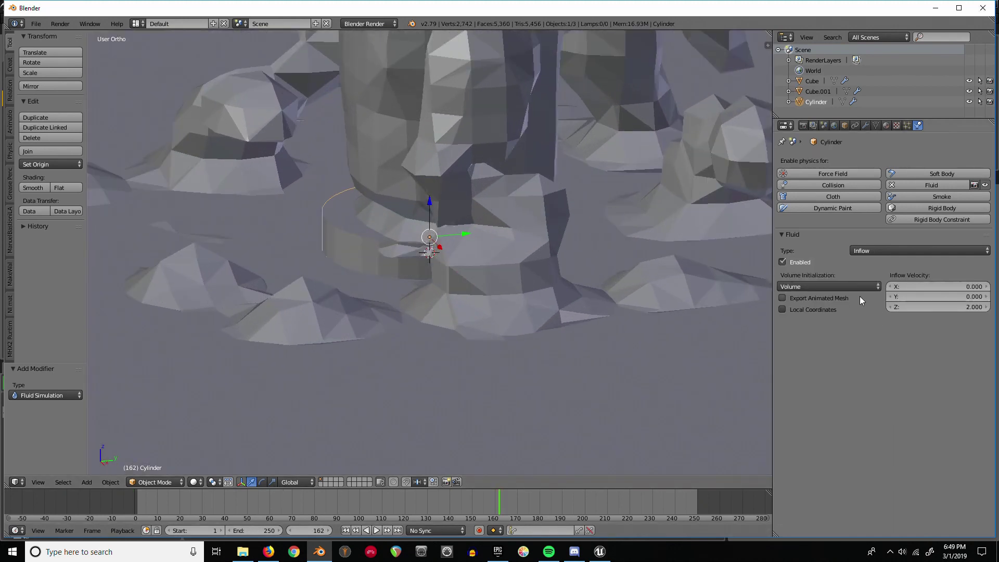
pyautogui.moveTo(411, 499); pyautogui.dragTo(488, 503)
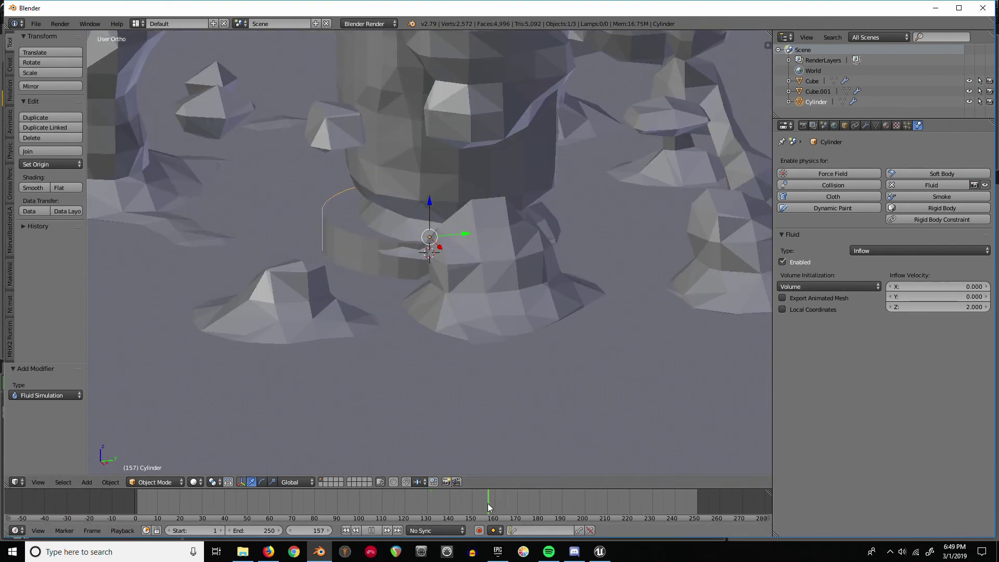
pyautogui.rightClick(794, 263)
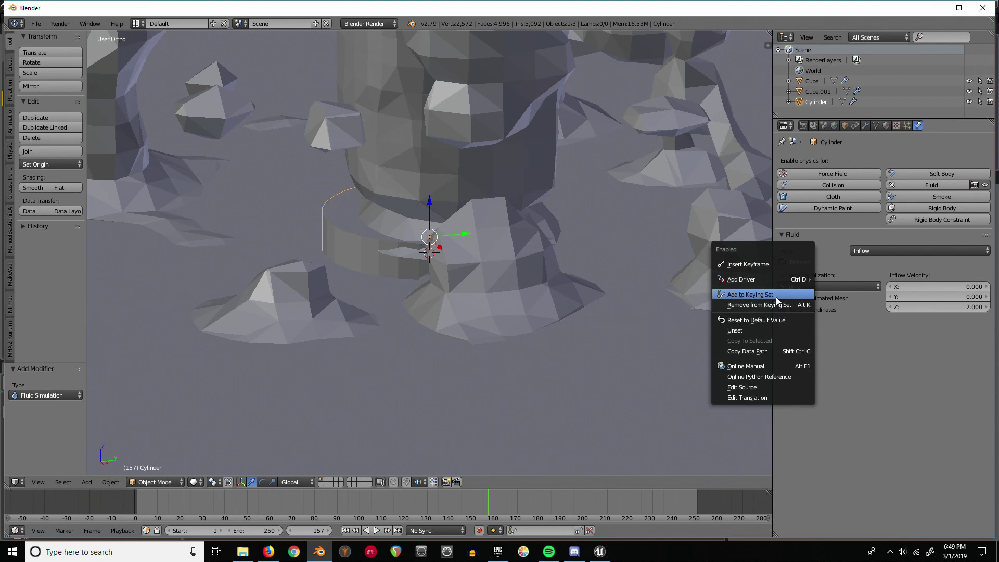
pyautogui.click(762, 264)
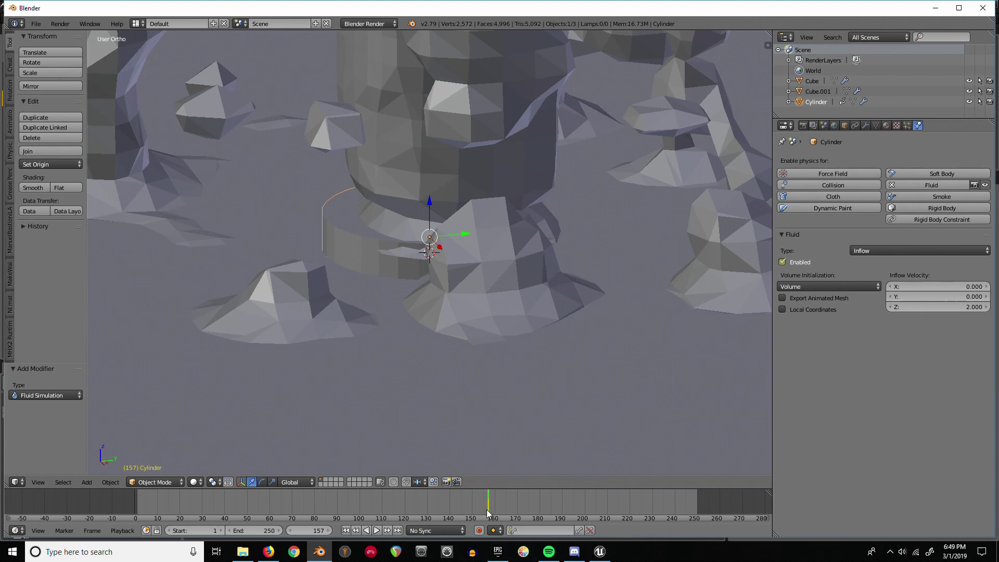
# - Disable the cylinder's inflow at frame 158 and keyframe its Enabled setting there
pyautogui.press('Right')
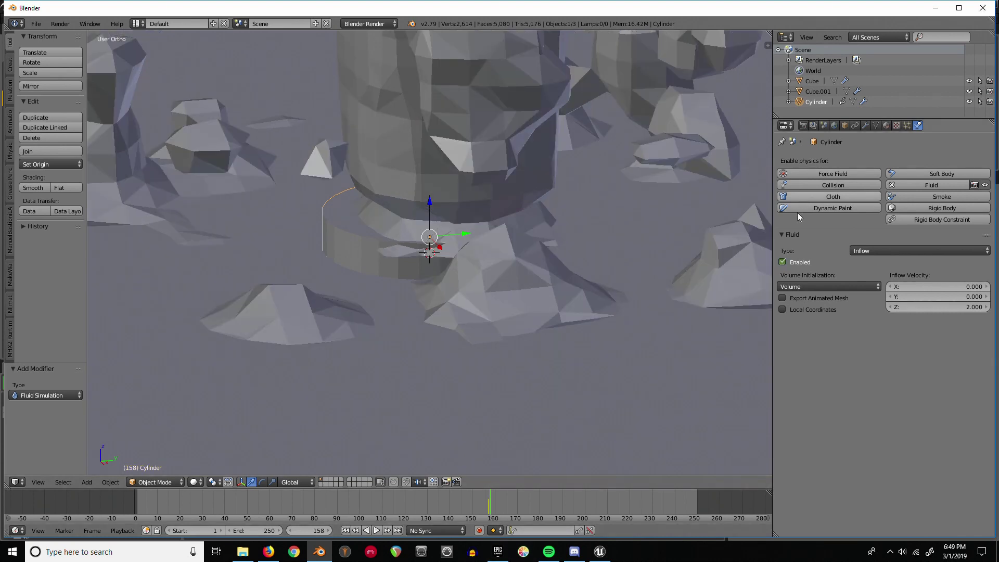
pyautogui.rightClick(791, 262)
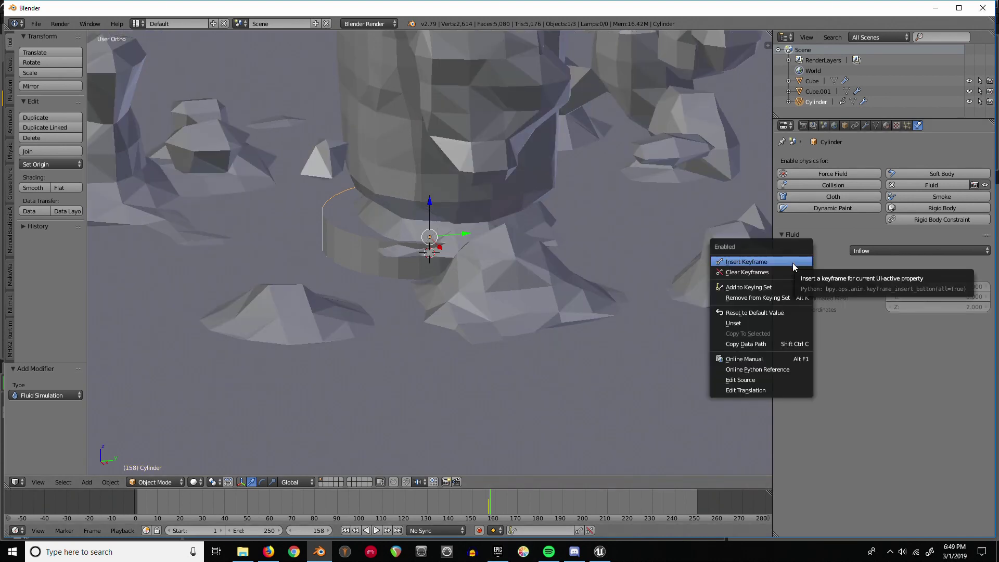
pyautogui.click(758, 262)
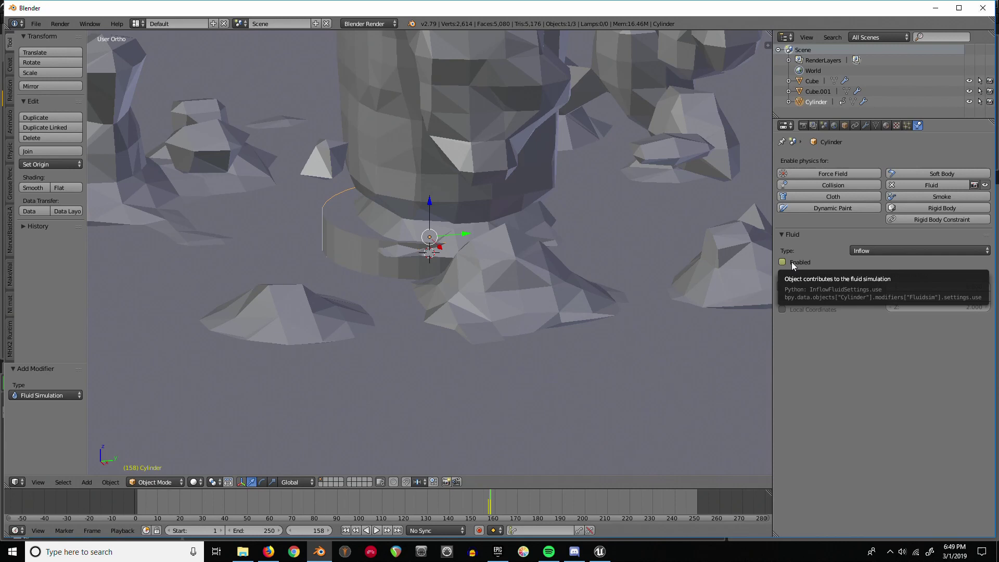
# - Scrub the timeline back to frame 137 and on to frame 0 to check the inflow's keyframed state
pyautogui.scroll(-2, 468, 504)
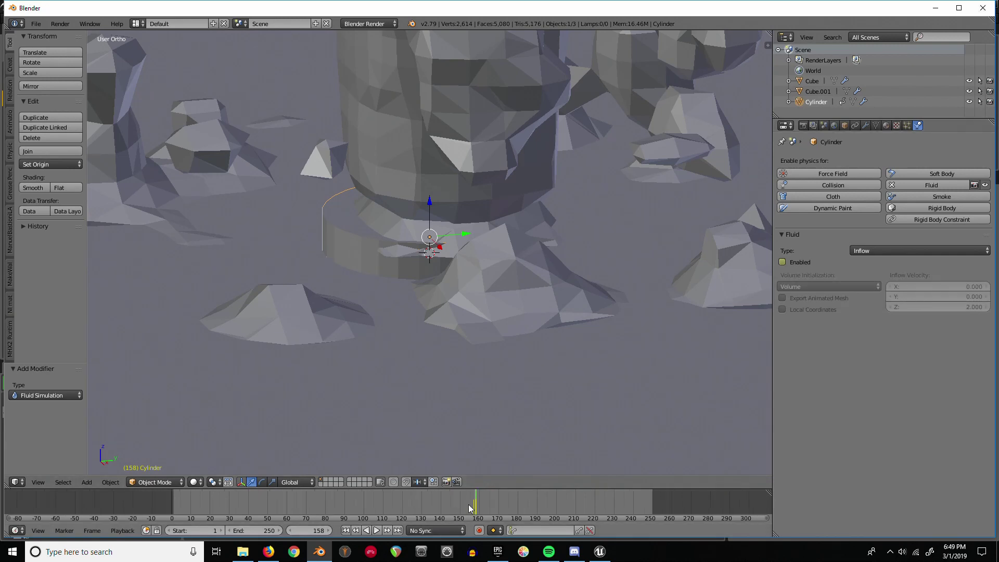
pyautogui.moveTo(464, 505); pyautogui.dragTo(435, 505)
pyautogui.scroll(-10, 401, 191)
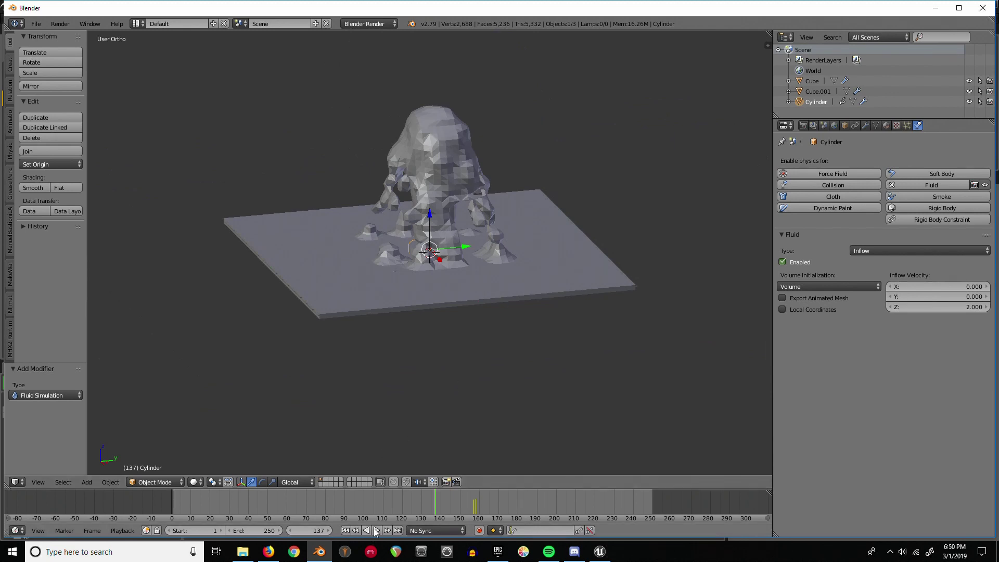
pyautogui.moveTo(412, 498); pyautogui.dragTo(167, 514)
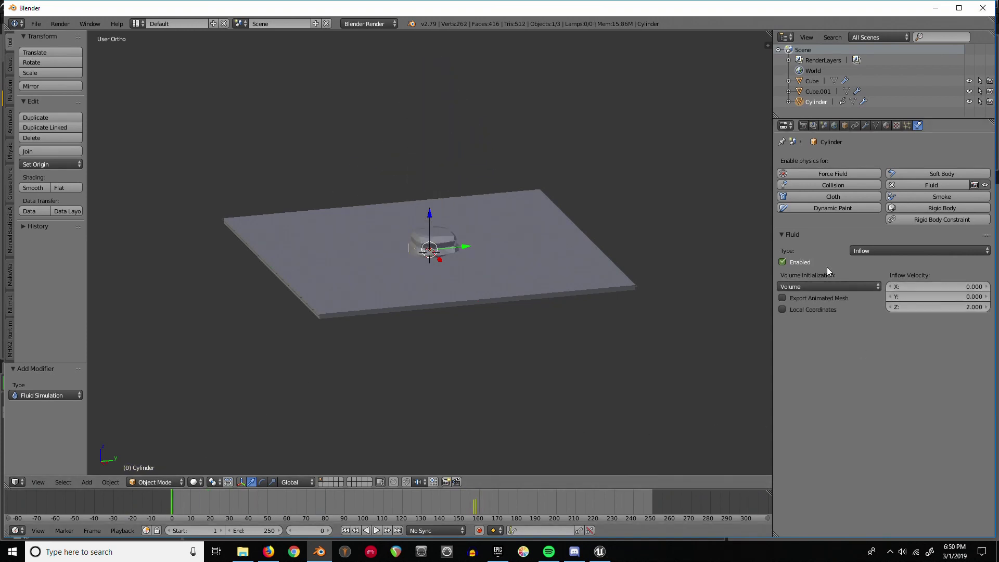
# - Select the fluid domain and bake its simulation from frame 0
pyautogui.rightClick(442, 240)
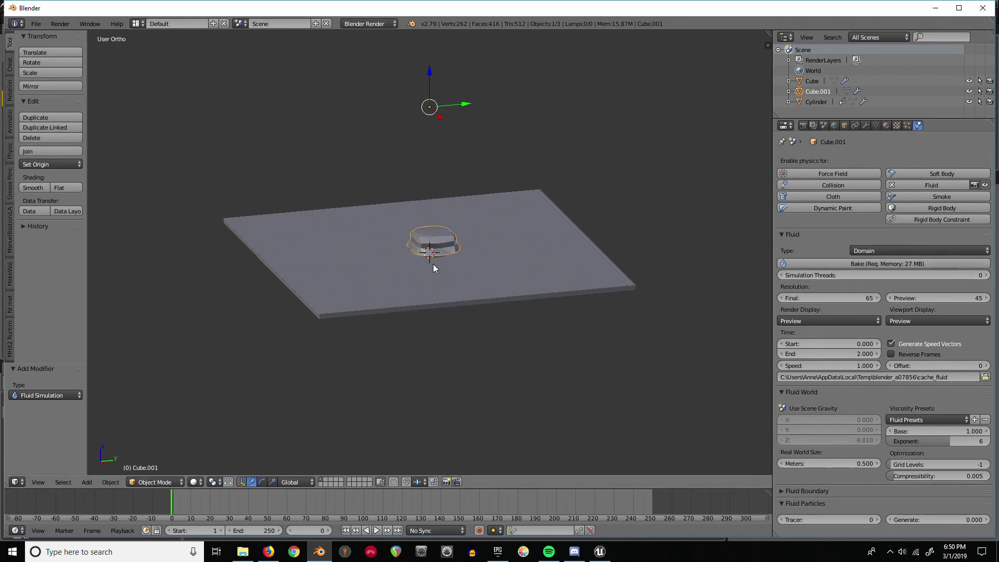
pyautogui.moveTo(246, 507); pyautogui.dragTo(162, 512)
pyautogui.hotkey('alt', 'a')
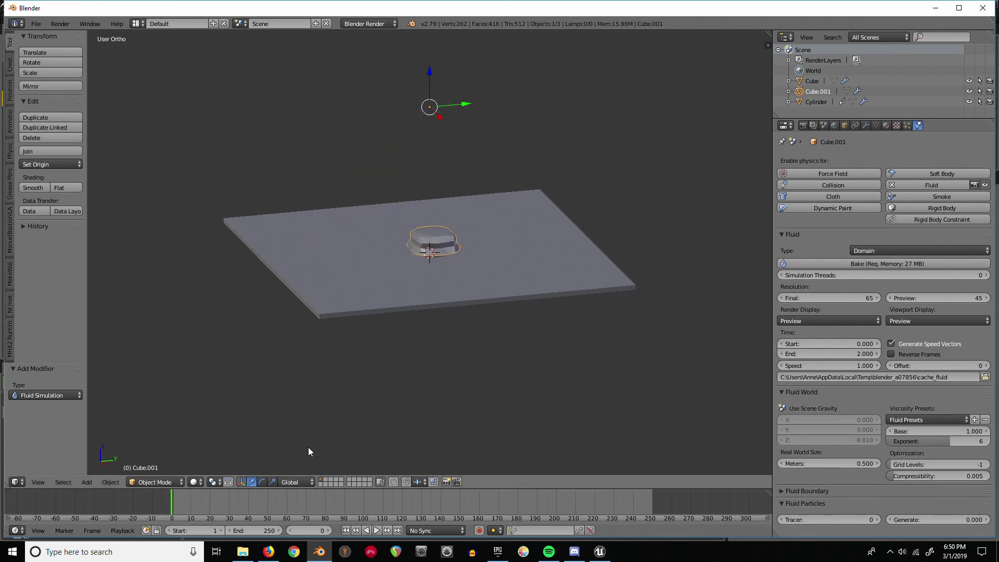
pyautogui.click(860, 264)
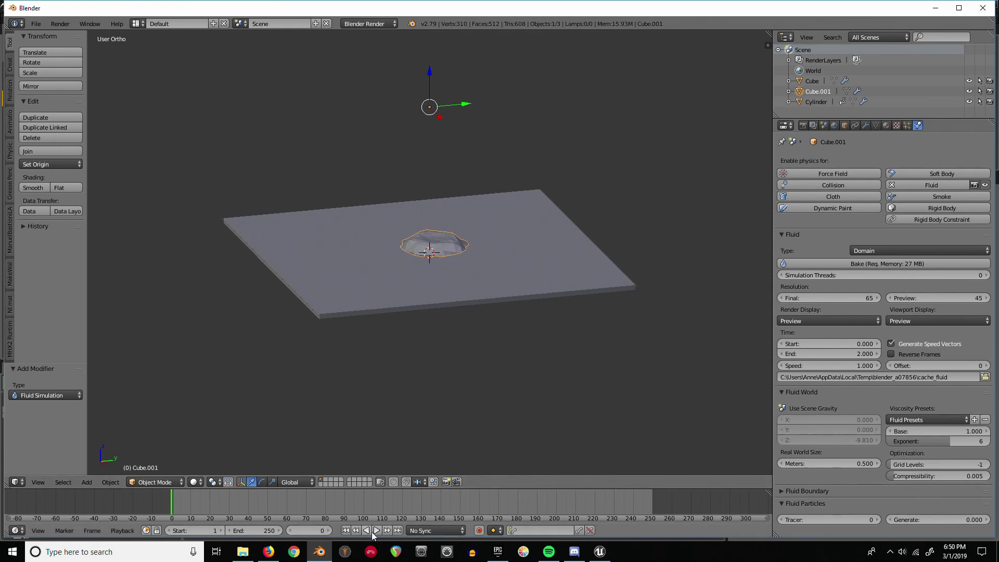
# - Play the baked fluid animation, inspect it from different angles and stop at frame 63
pyautogui.click(376, 529)
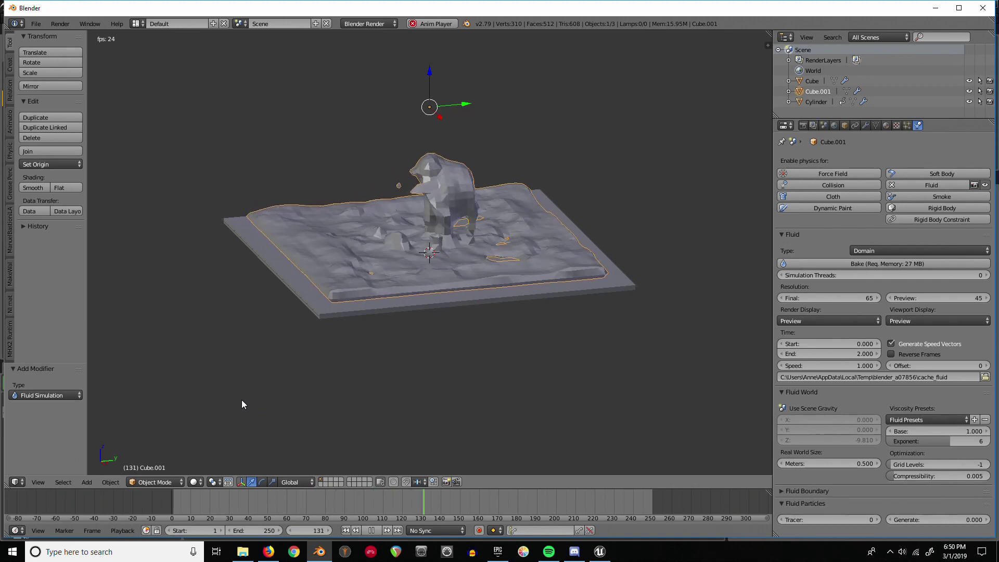
pyautogui.moveTo(413, 329); pyautogui.dragTo(321, 291, button='middle')
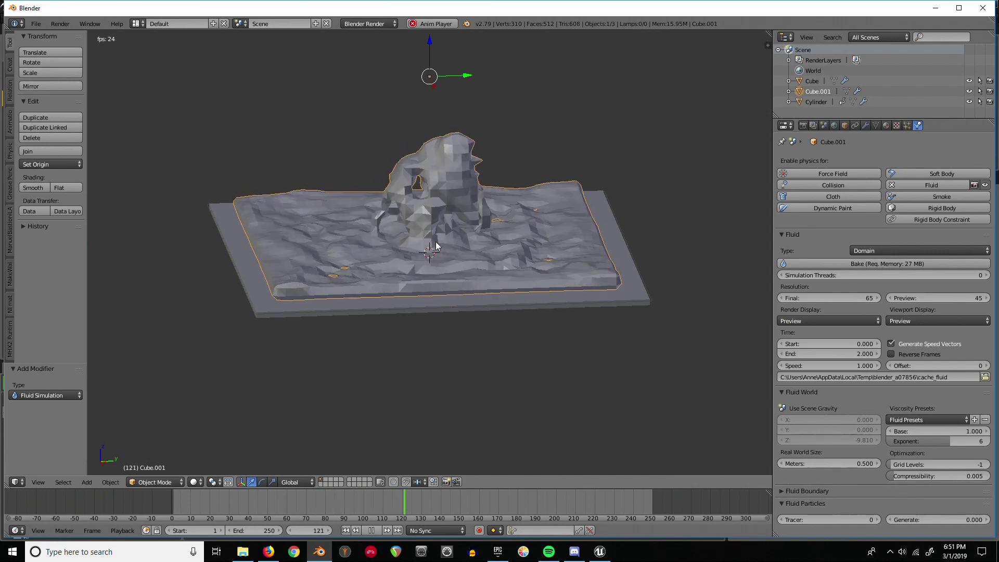
pyautogui.moveTo(438, 218); pyautogui.dragTo(438, 230, button='middle')
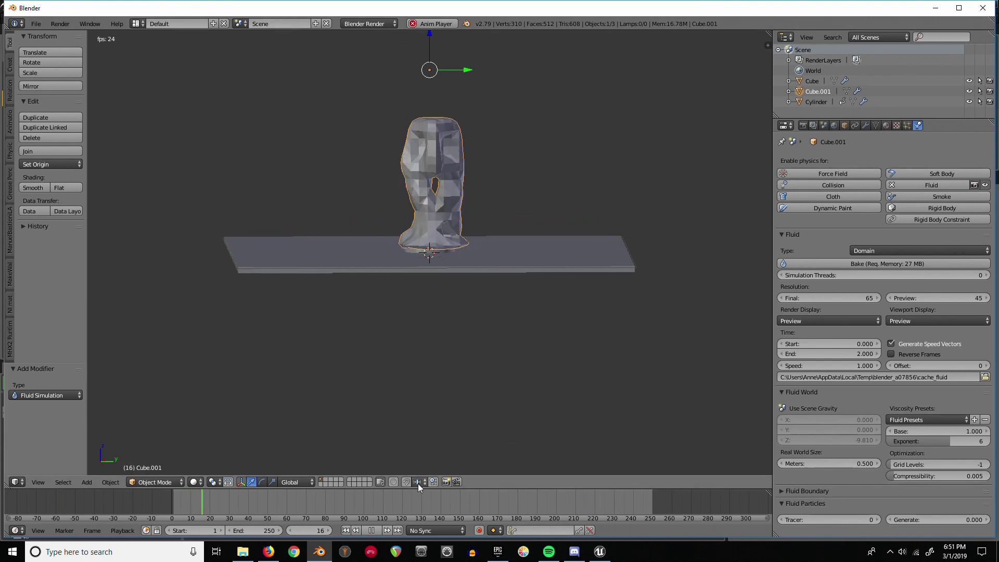
pyautogui.press('space')
pyautogui.press('Escape')
pyautogui.click(371, 530)
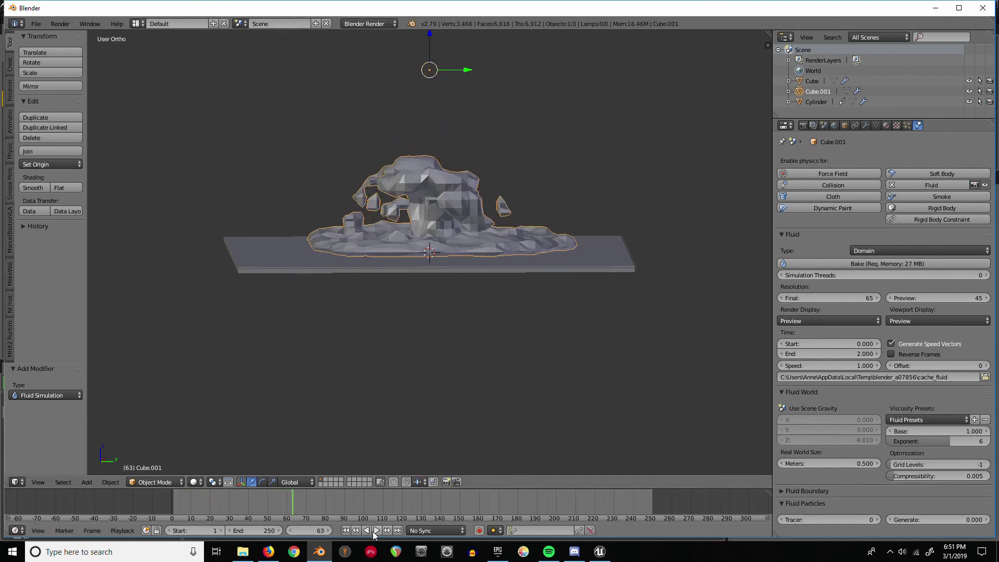
# - Select the top face of the outflow slab in Edit Mode and raise it about 0.293 along Z
pyautogui.moveTo(349, 195); pyautogui.dragTo(410, 294, button='middle')
pyautogui.rightClick(344, 319)
pyautogui.press('Tab')
pyautogui.rightClick(361, 312)
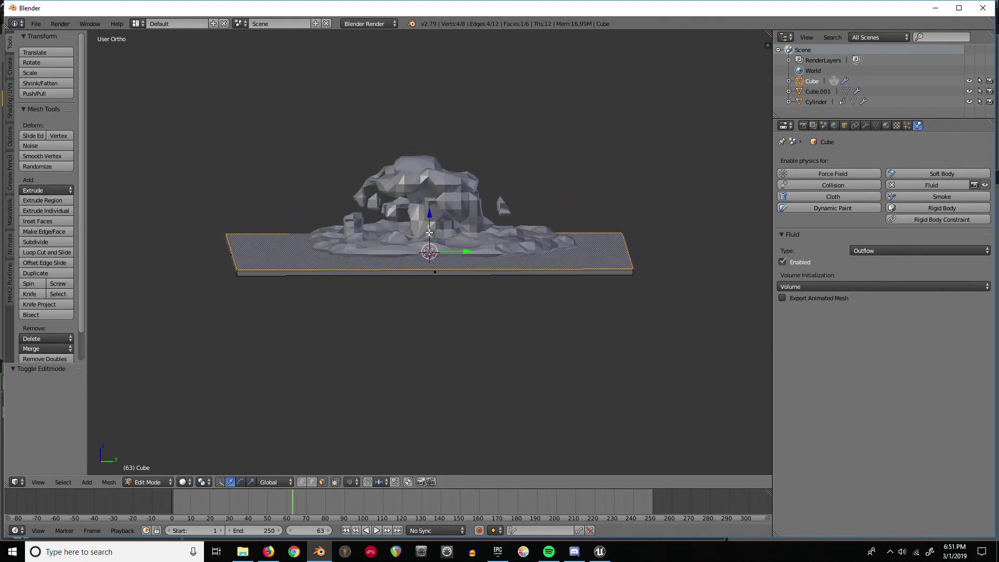
pyautogui.moveTo(429, 232); pyautogui.dragTo(429, 225)
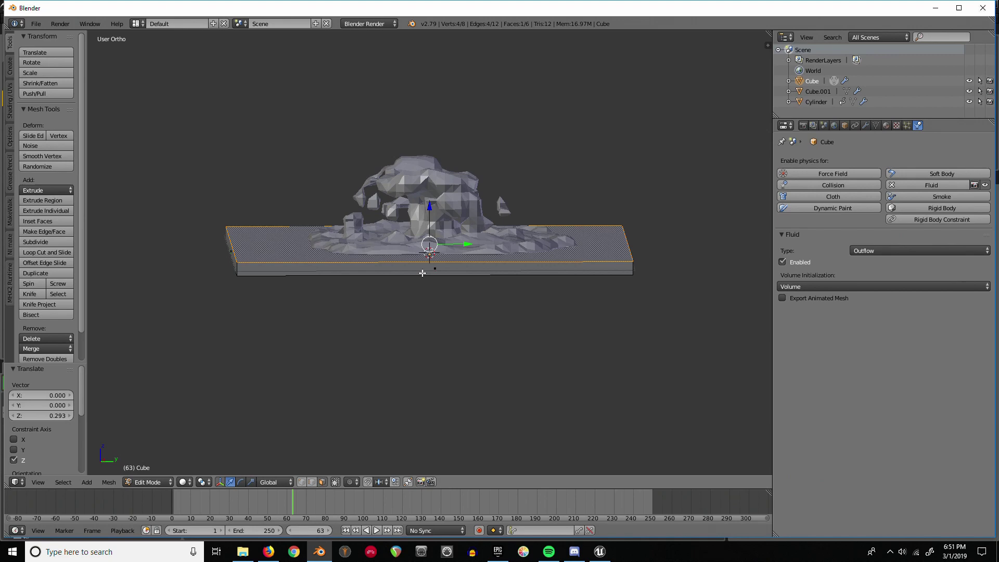
# - Lower the slab's top face about 0.024 along Z in a wireframe side view, then return to Object Mode
pyautogui.moveTo(422, 272); pyautogui.dragTo(425, 264, button='middle')
pyautogui.press('z')
pyautogui.press('KP_3')
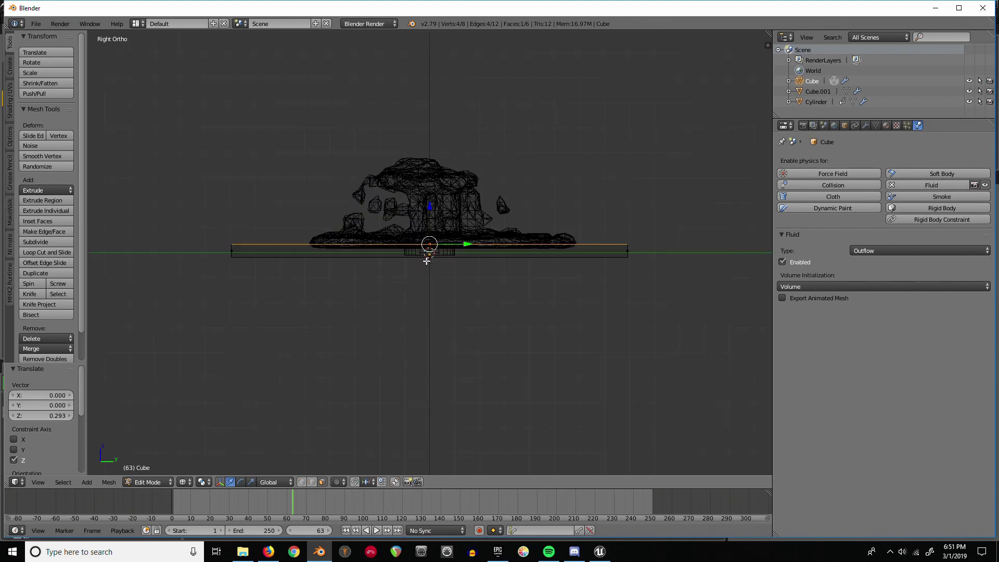
pyautogui.scroll(9, 428, 254)
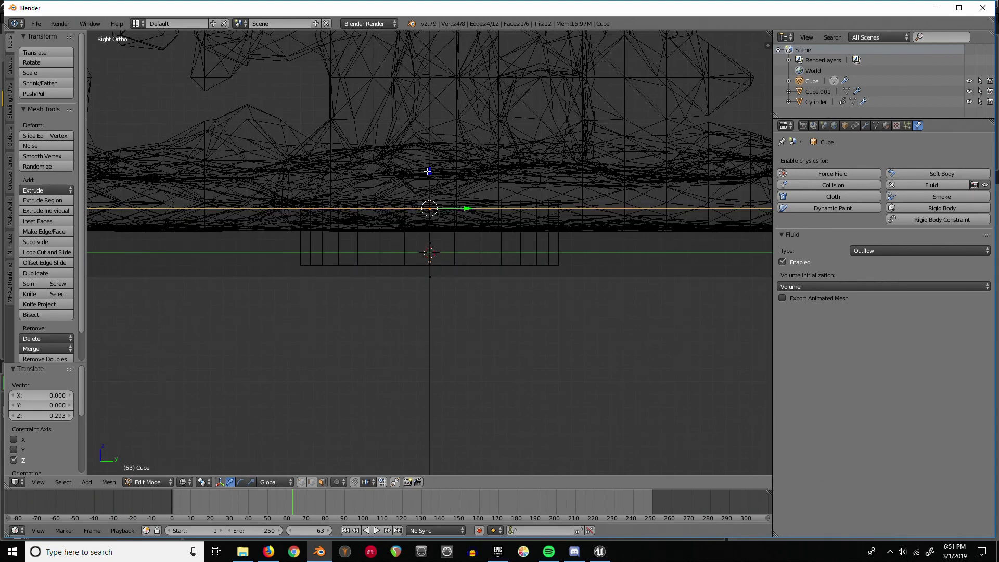
pyautogui.press('g')
pyautogui.press('z')
pyautogui.click(431, 177)
pyautogui.scroll(-5, 334, 228)
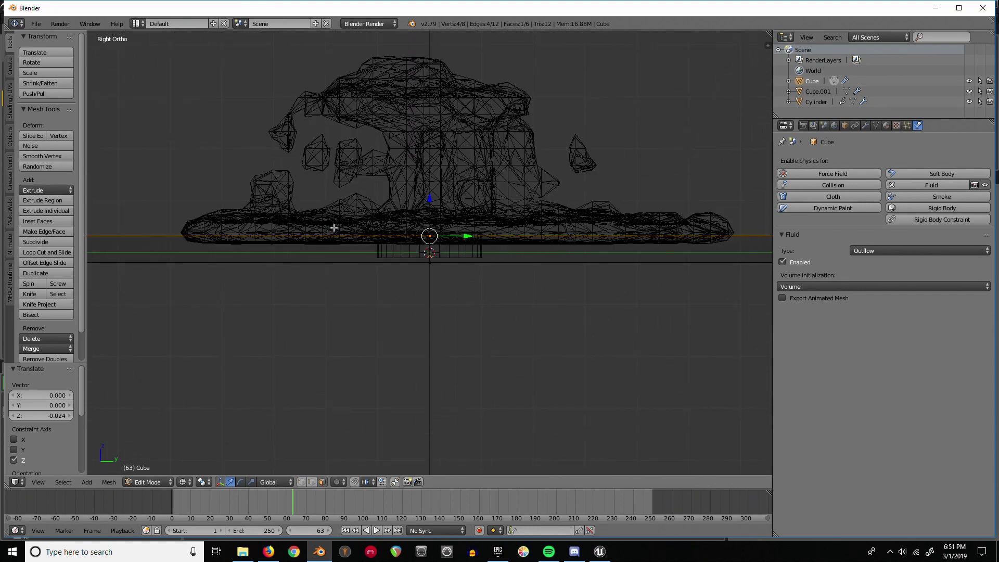
pyautogui.moveTo(333, 227); pyautogui.dragTo(354, 254, button='middle')
pyautogui.press('z')
pyautogui.scroll(-3, 330, 284)
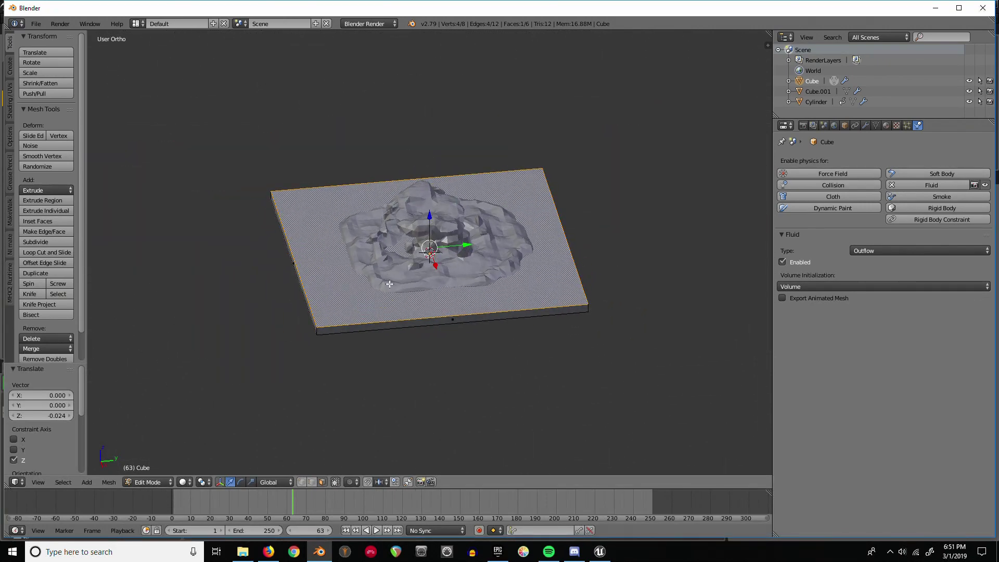
pyautogui.press('Tab')
# - Select the fluid domain, return to frame 0 and bake its simulation again
pyautogui.rightClick(408, 282)
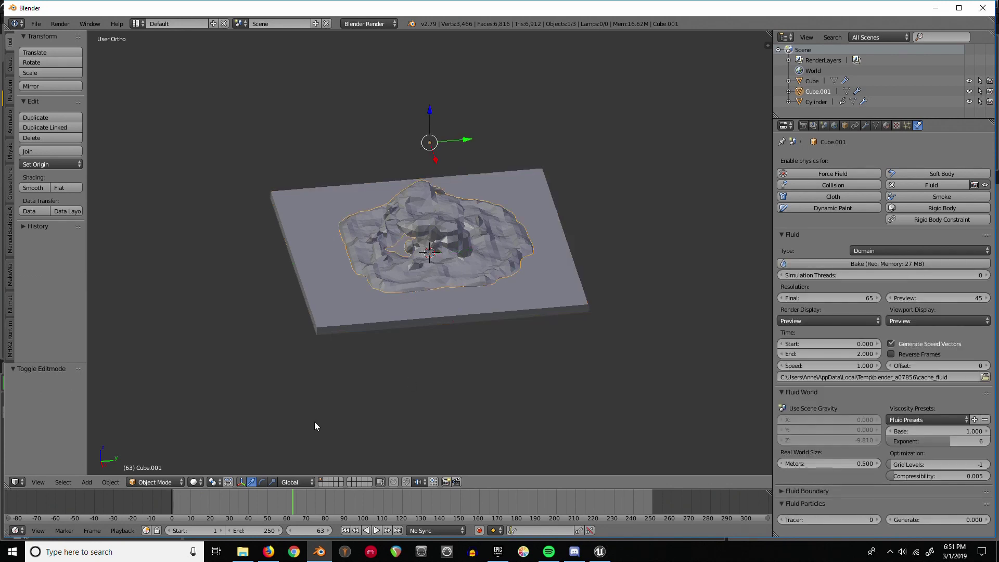
pyautogui.moveTo(180, 498); pyautogui.dragTo(168, 501)
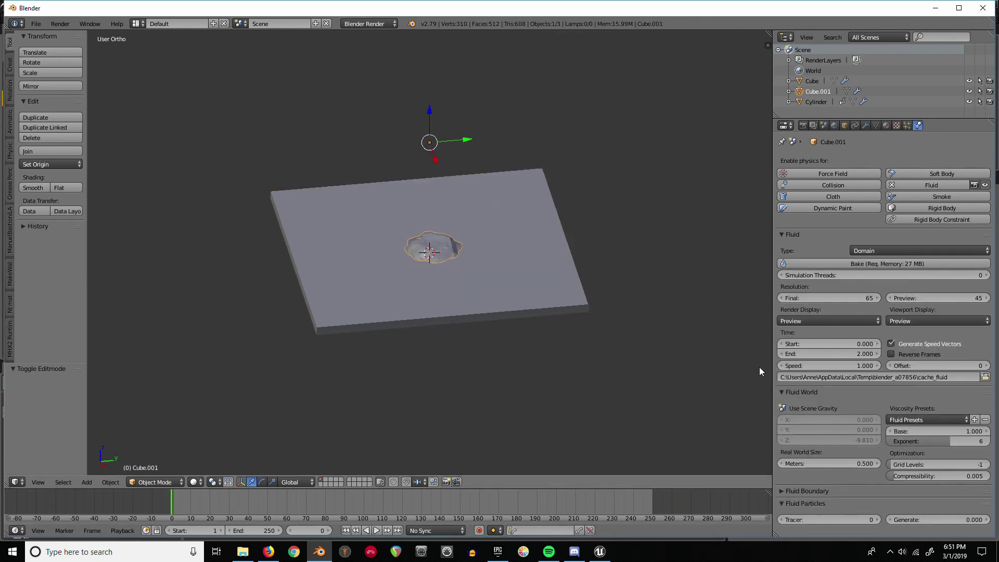
pyautogui.press('KP_3')
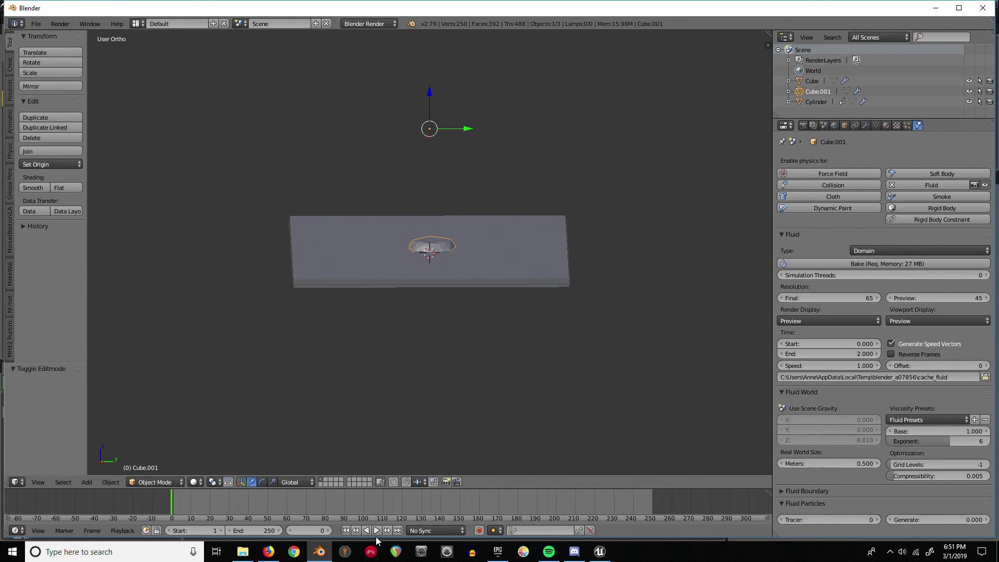
# - Play the rebaked fluid animation, inspect it from different angles and stop at frame 53
pyautogui.click(376, 530)
pyautogui.moveTo(367, 394); pyautogui.dragTo(393, 392, button='middle')
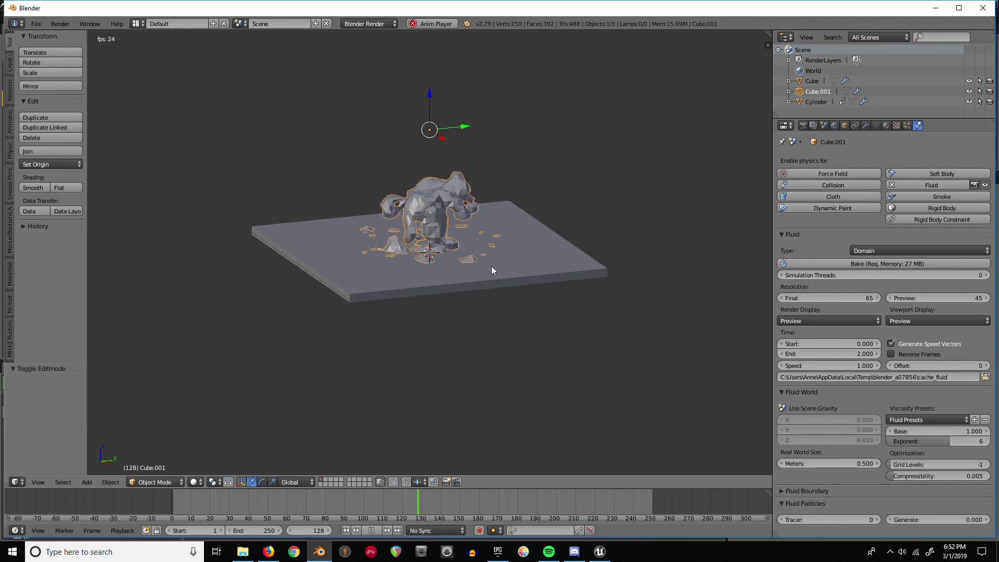
pyautogui.moveTo(471, 266); pyautogui.dragTo(421, 273, button='middle')
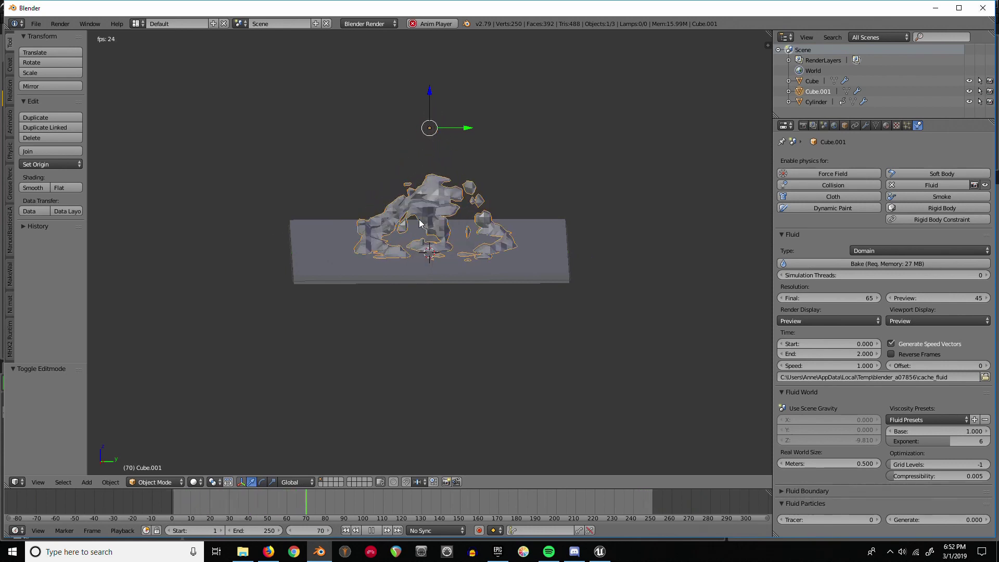
pyautogui.moveTo(420, 222)
pyautogui.mouseDown(button='middle')
pyautogui.moveTo(432, 245)
pyautogui.moveTo(435, 220)
pyautogui.mouseUp(button='middle')
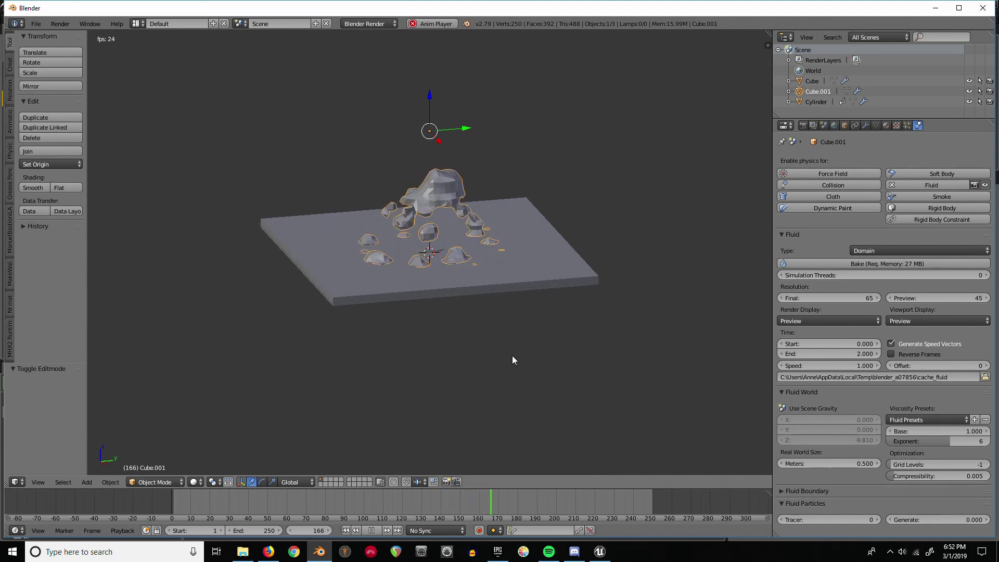
pyautogui.moveTo(456, 352); pyautogui.dragTo(487, 353, button='middle')
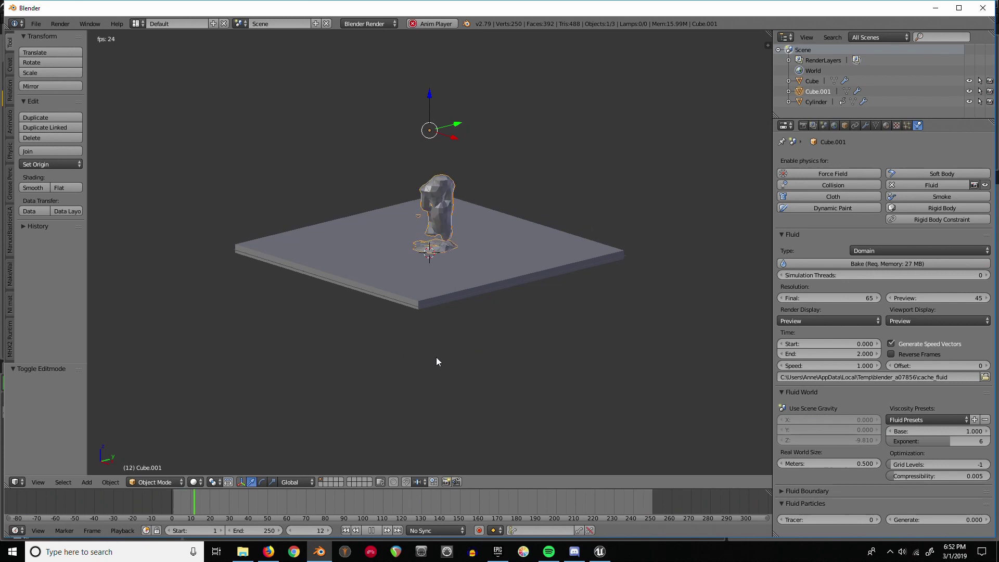
pyautogui.click(378, 530)
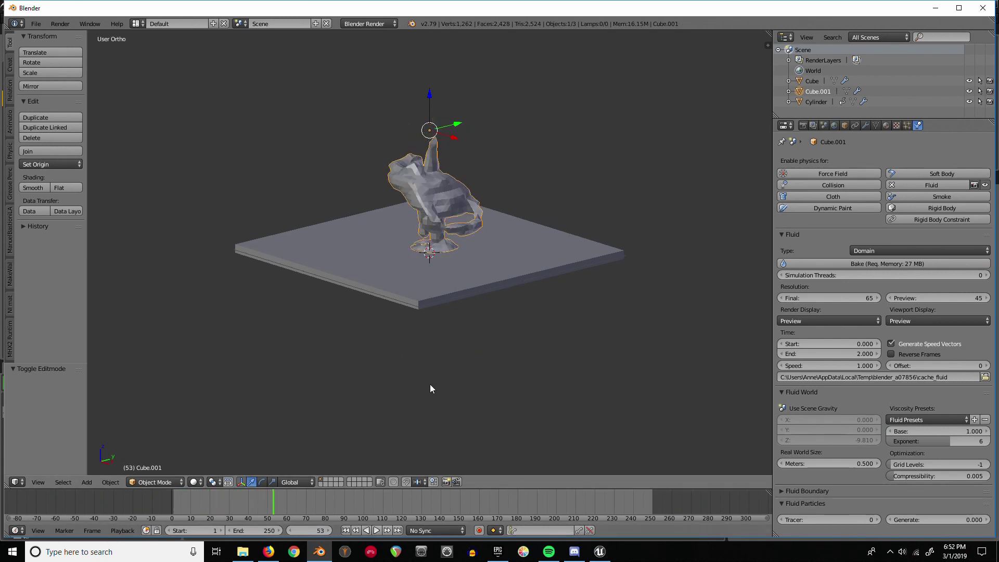
# - Apply smooth shading to the fluid mesh and scrub the timeline back to frame 25
pyautogui.moveTo(430, 388); pyautogui.dragTo(440, 238, button='middle')
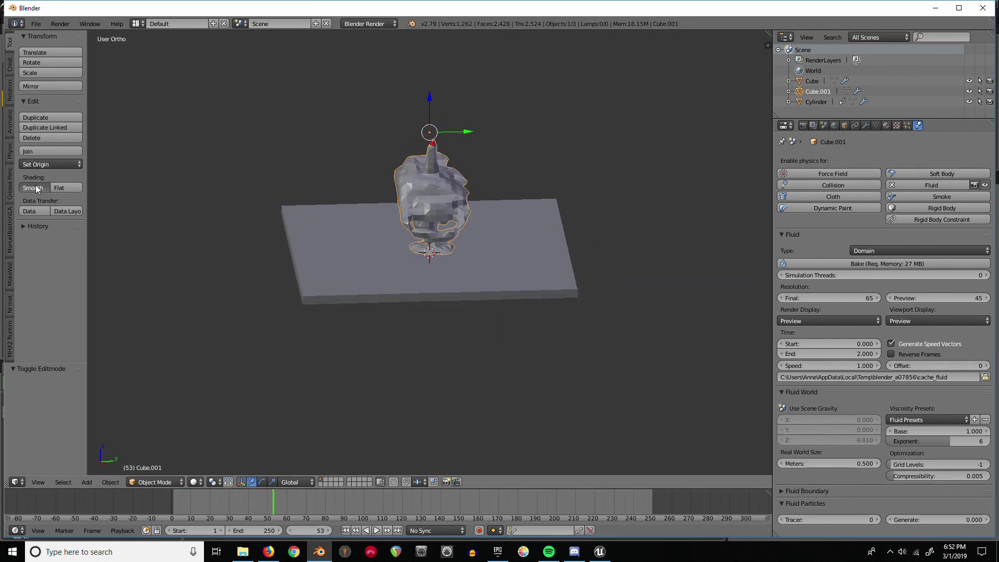
pyautogui.click(33, 188)
pyautogui.click(65, 187)
pyautogui.click(33, 188)
pyautogui.moveTo(251, 180); pyautogui.dragTo(344, 348, button='middle')
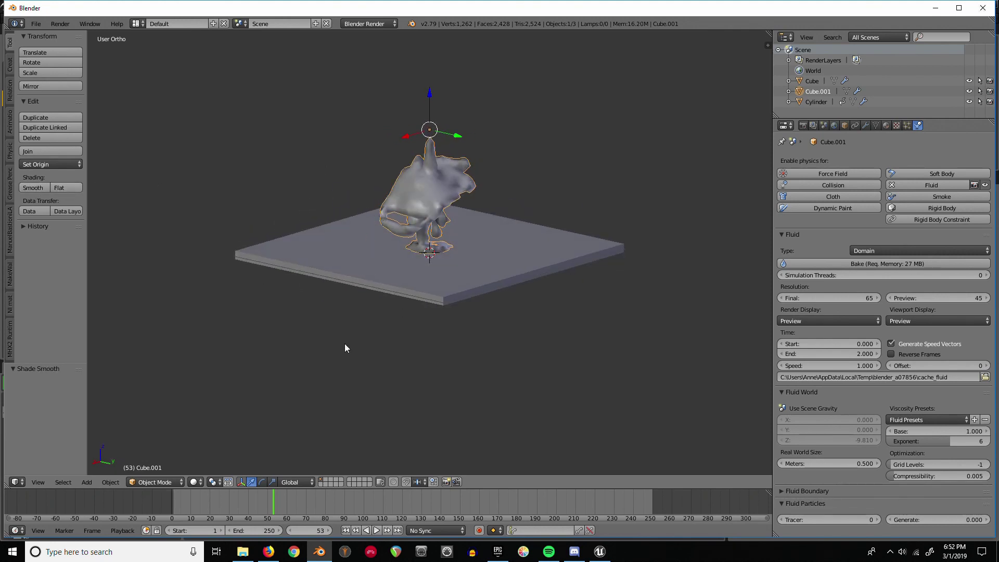
pyautogui.moveTo(281, 500); pyautogui.dragTo(219, 509)
pyautogui.hotkey('alt', 'a')
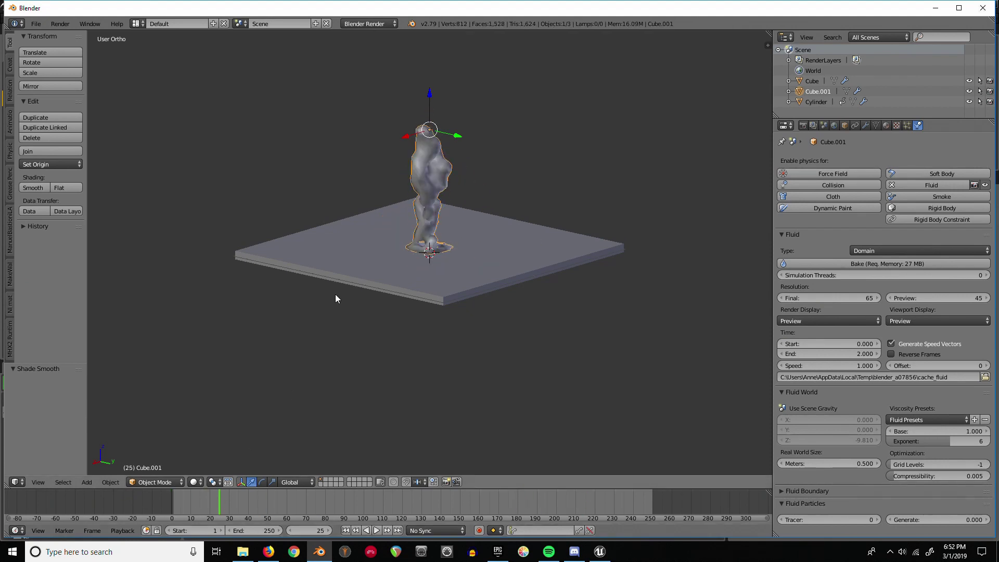
# - Select the inflow cylinder together with the outflow slab and delete both objects
pyautogui.scroll(4, 440, 255)
pyautogui.press('z')
pyautogui.rightClick(432, 254)
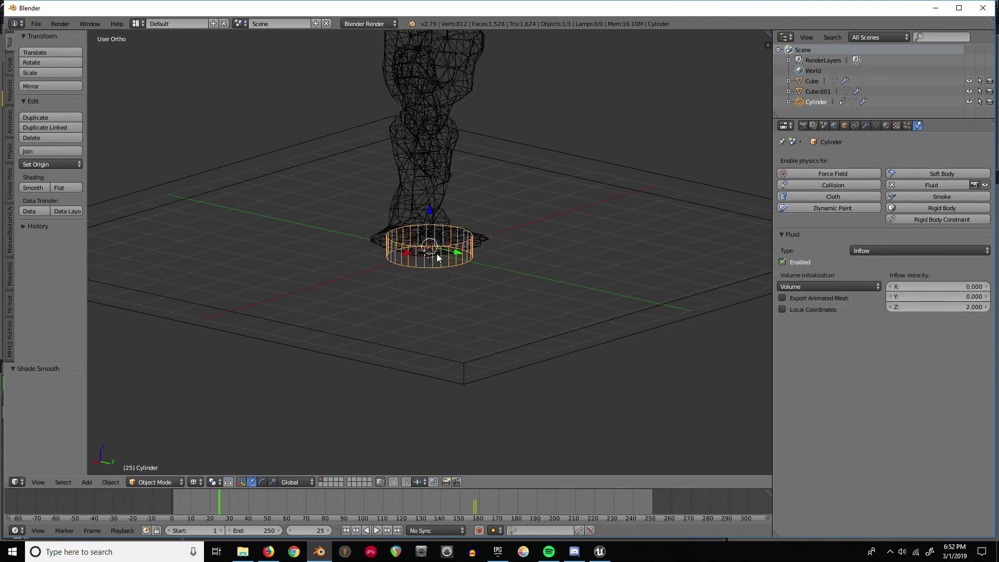
pyautogui.press('z')
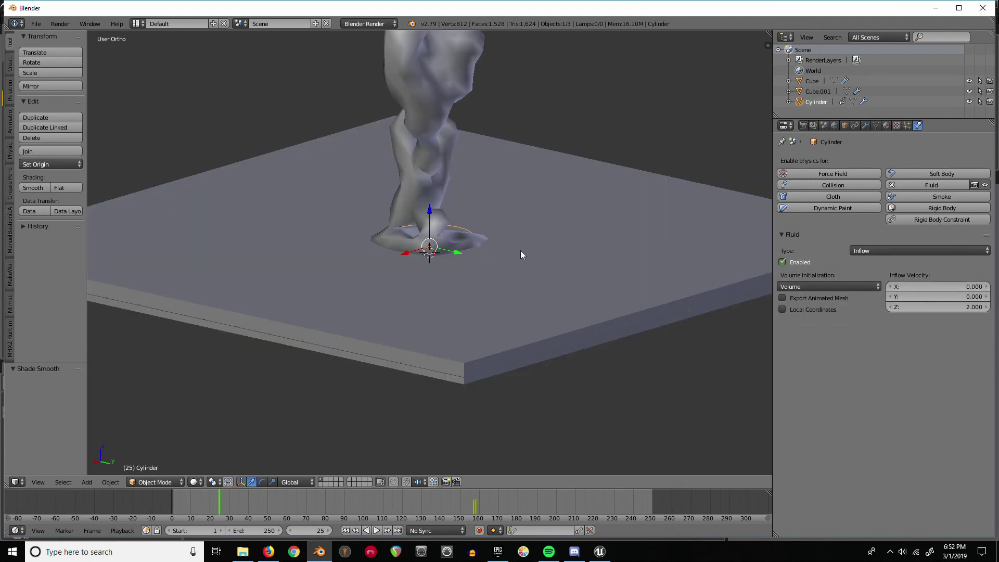
pyautogui.rightClick(499, 294)
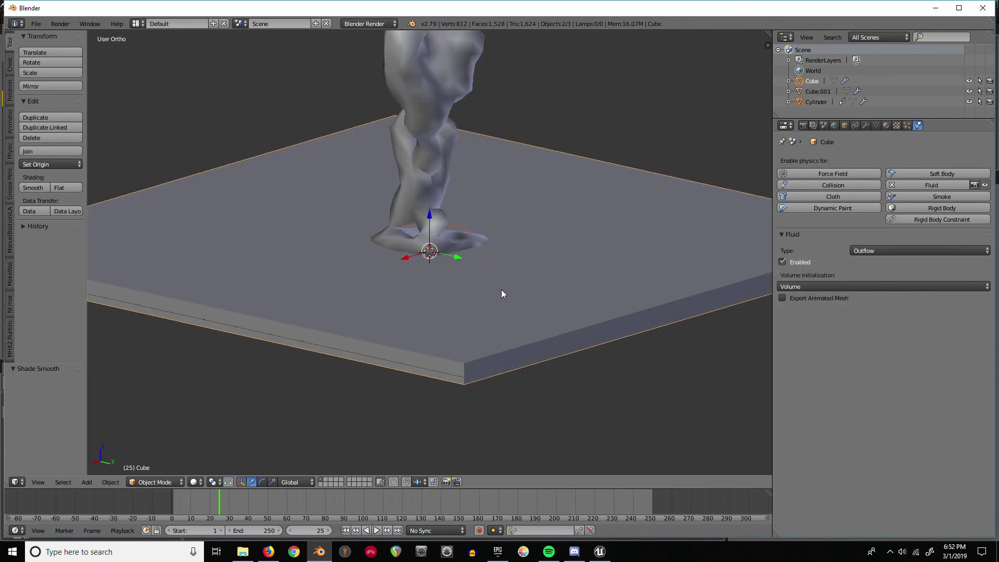
pyautogui.press('x')
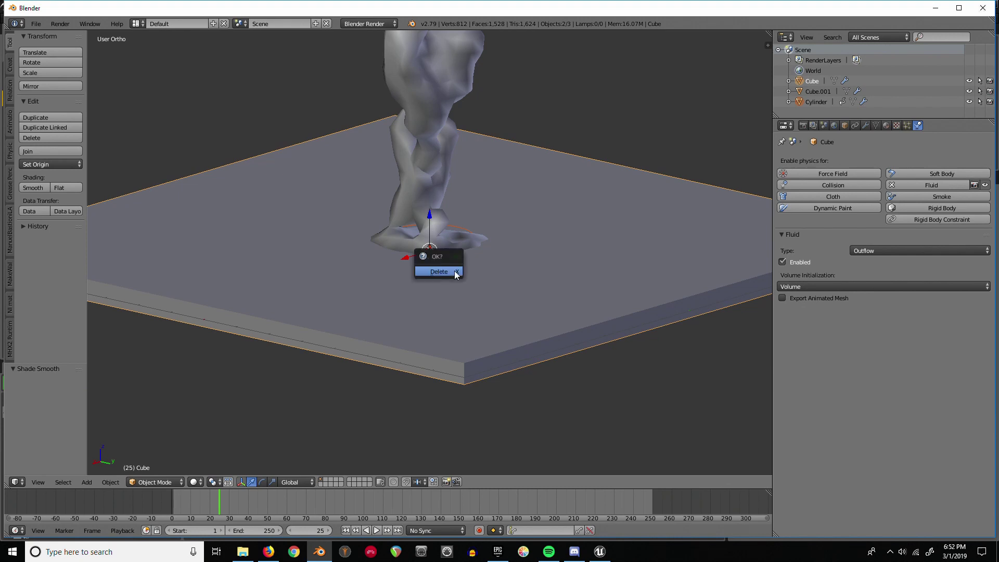
pyautogui.click(450, 270)
# - Select the remaining fluid mesh and set the timeline back to frame 0
pyautogui.rightClick(436, 241)
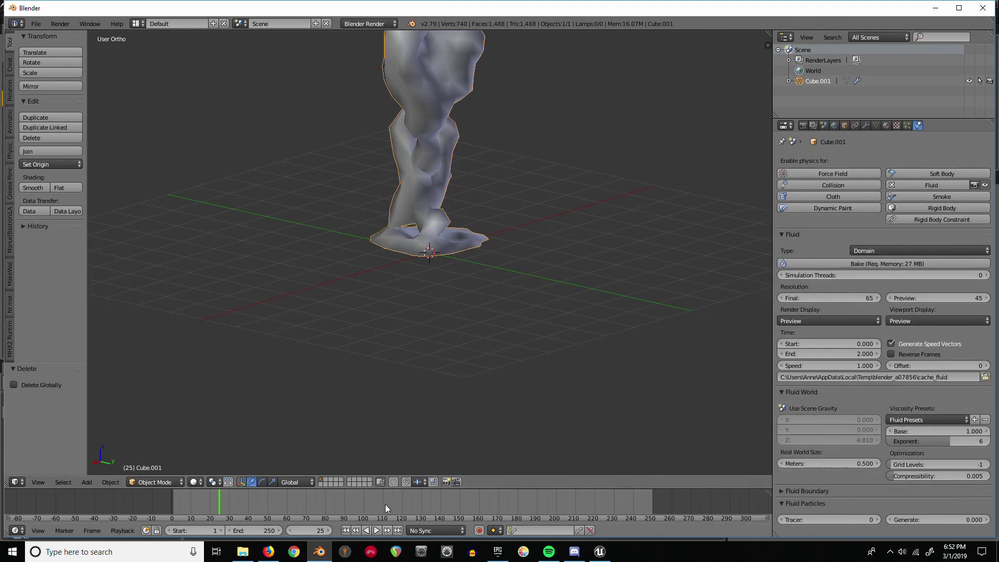
pyautogui.moveTo(385, 504); pyautogui.dragTo(130, 521)
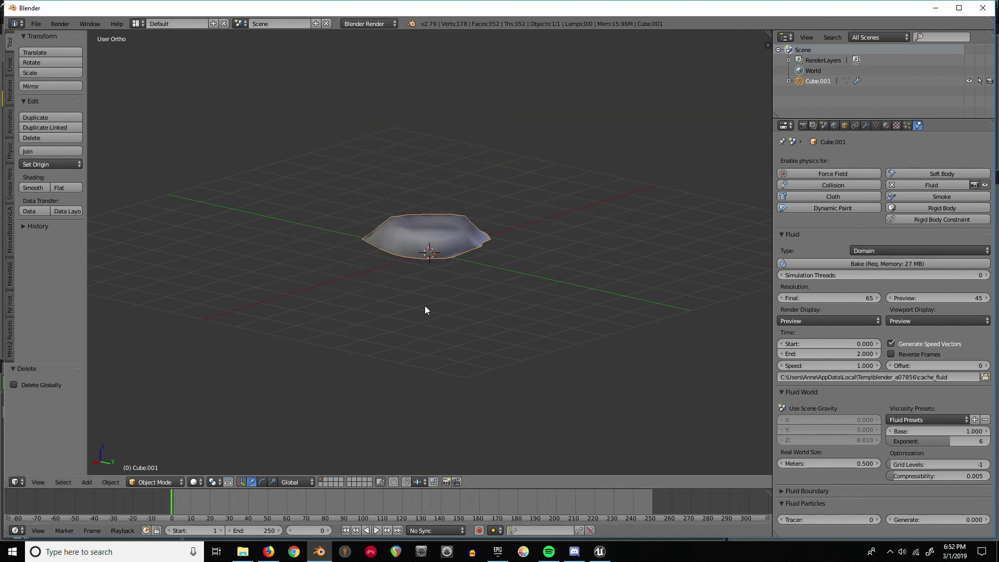
pyautogui.scroll(-4, 422, 301)
pyautogui.moveTo(419, 298); pyautogui.dragTo(362, 221, button='middle')
# - Export the fluid animation as an Alembic file named untitled.abc in Documents, covering frames 1 to 250 with the default options
pyautogui.click(34, 24)
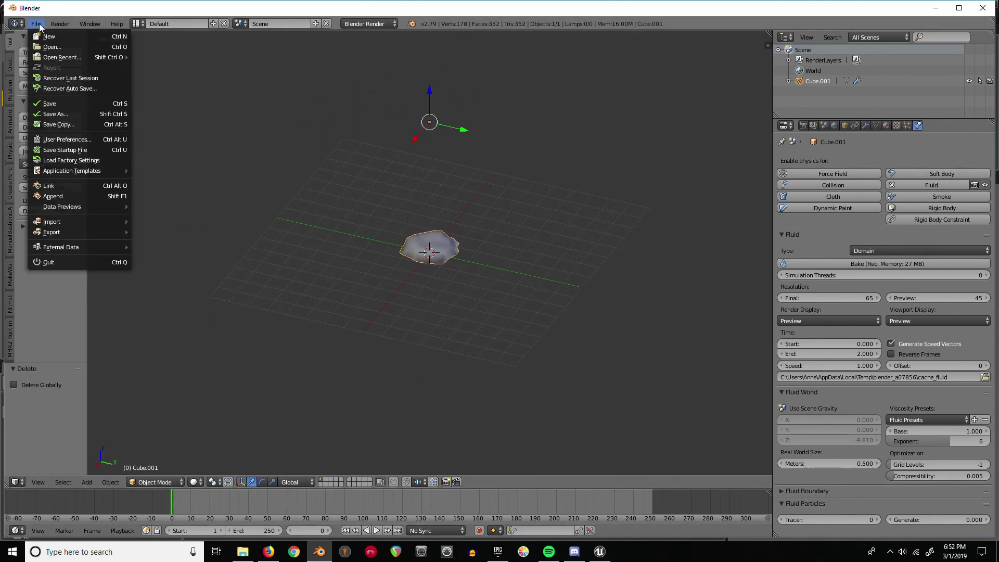
pyautogui.moveTo(81, 233)
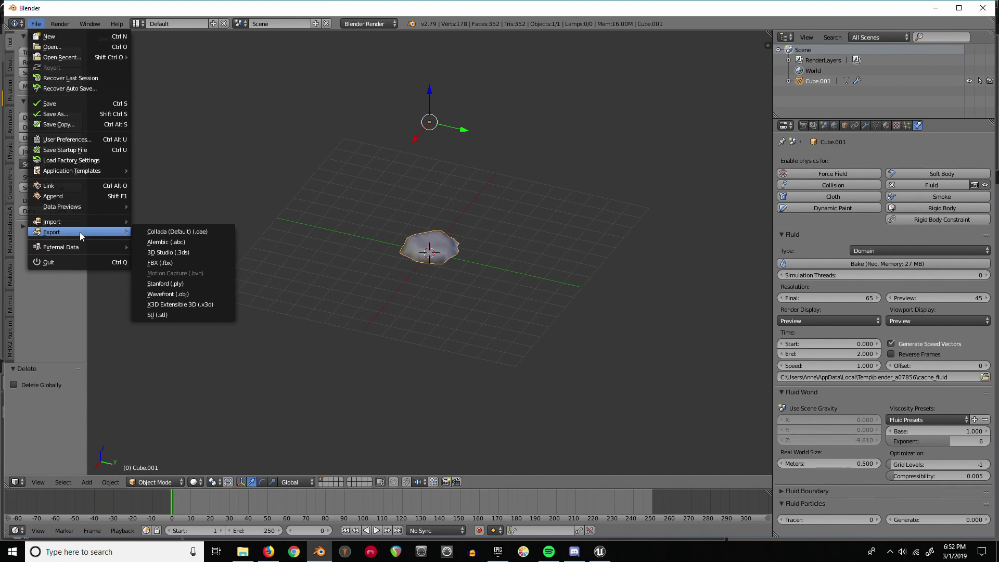
pyautogui.click(167, 242)
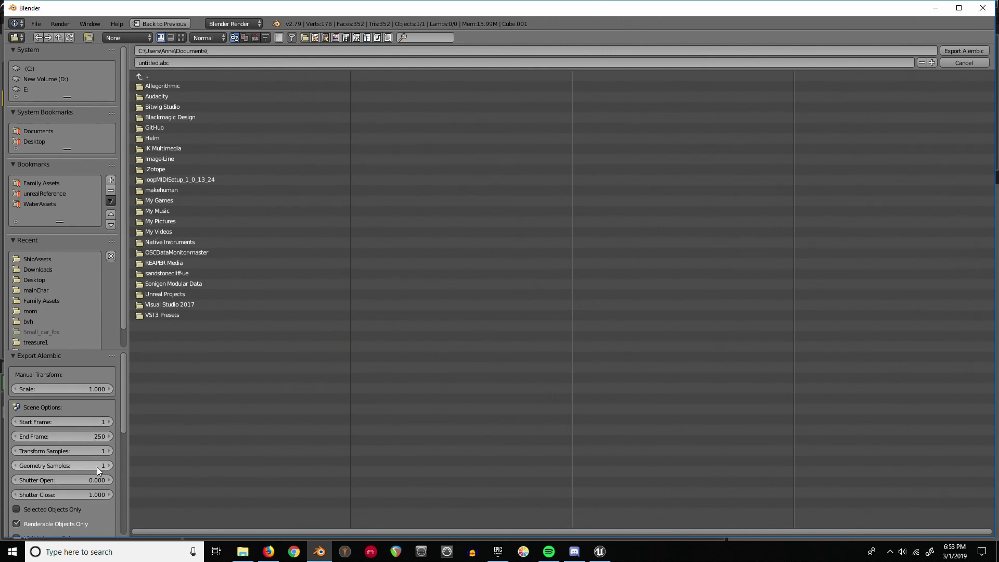
pyautogui.scroll(-10, 71, 489)
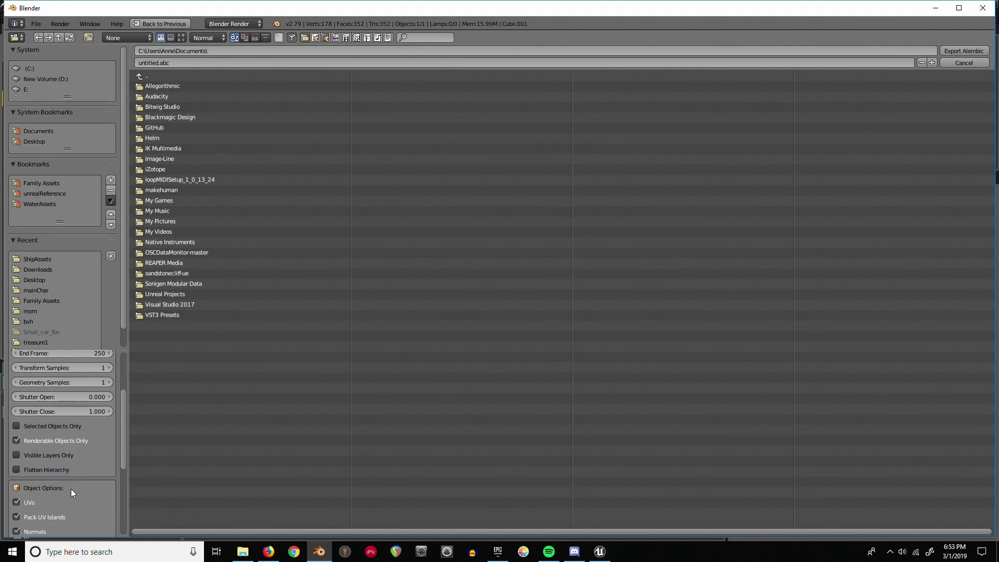
pyautogui.scroll(-3, 76, 489)
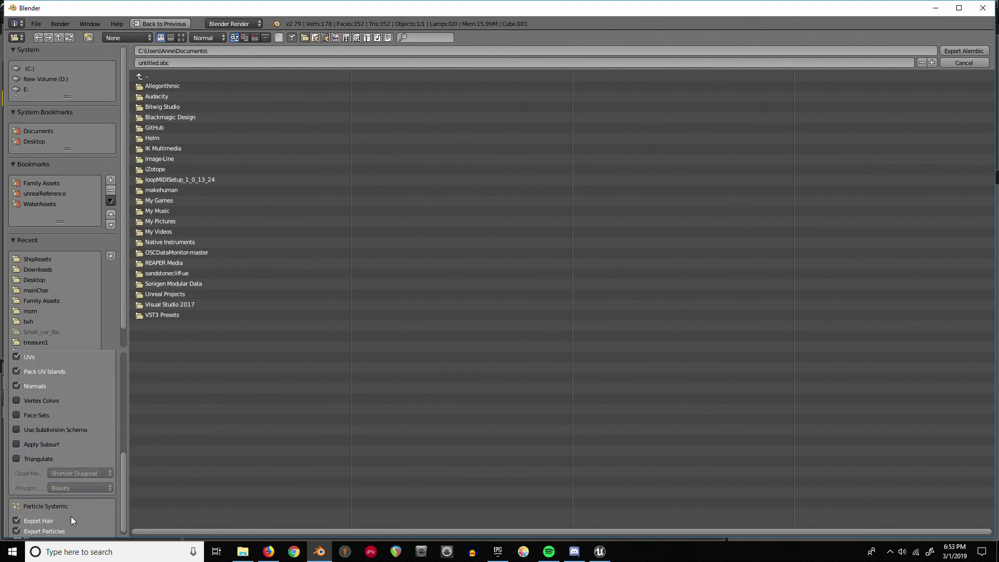
pyautogui.scroll(15, 74, 515)
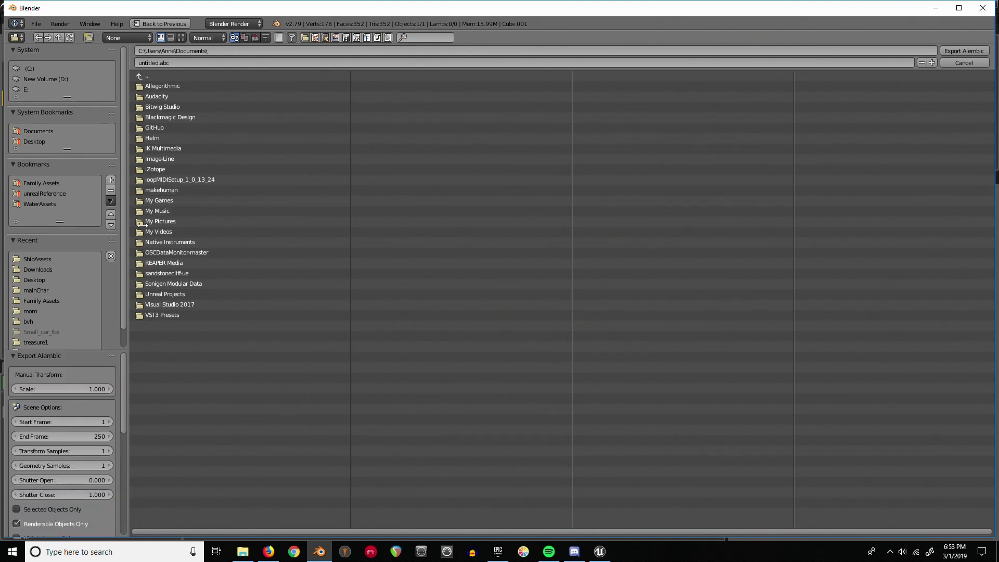
pyautogui.click(155, 63)
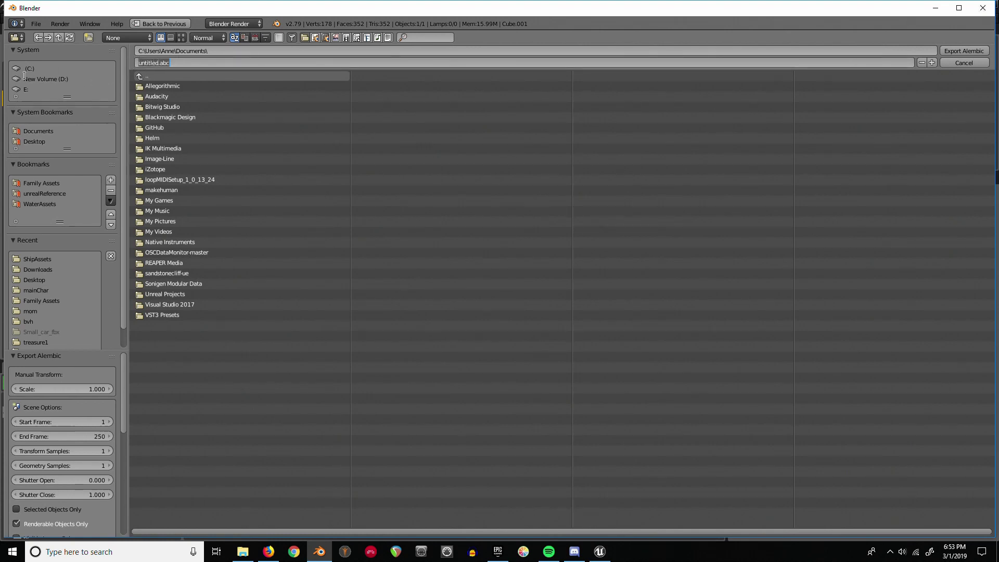
pyautogui.click(955, 51)
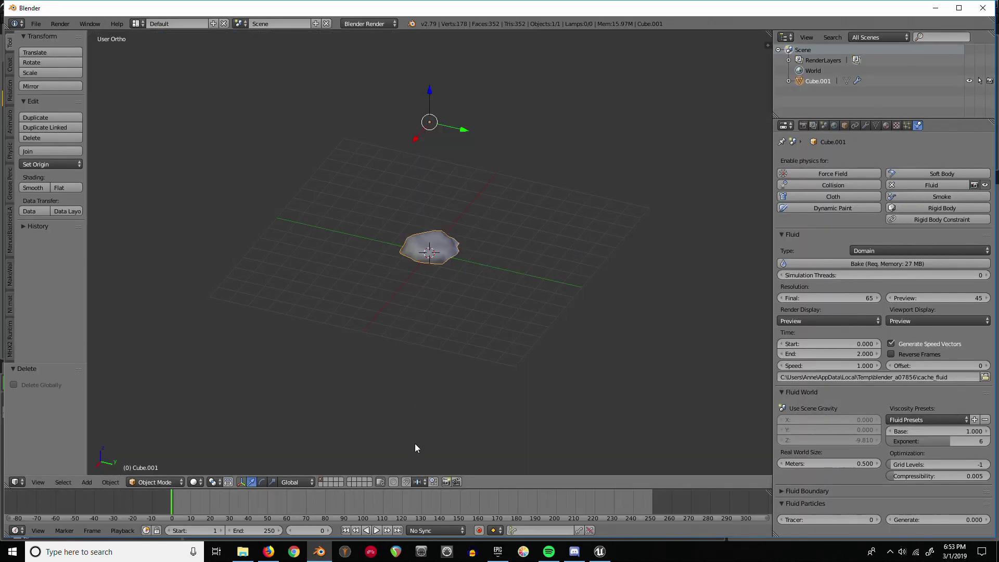
# - Switch to Unreal Editor, clear the content search filter and open the Documents folder in File Explorer
pyautogui.click(599, 552)
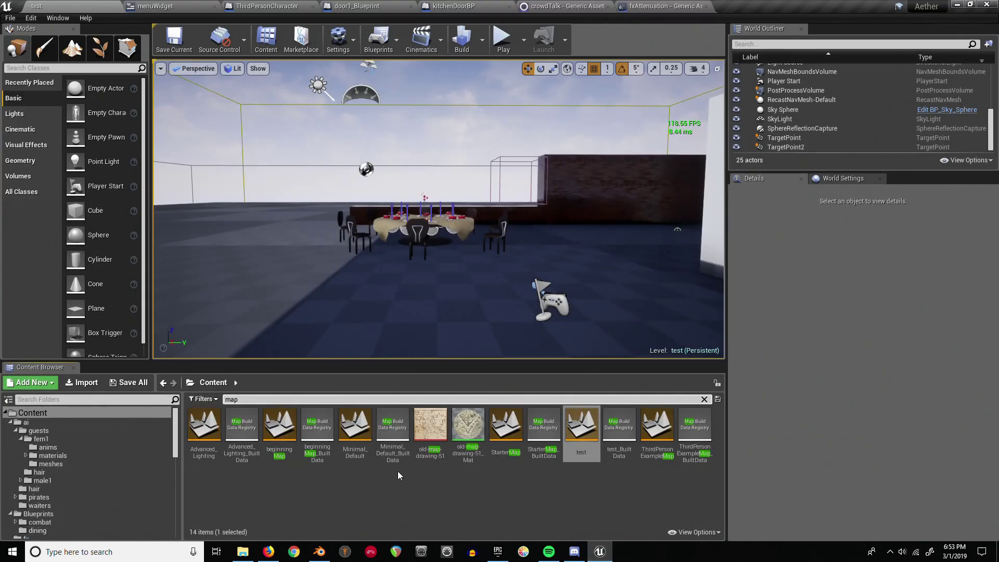
pyautogui.click(705, 399)
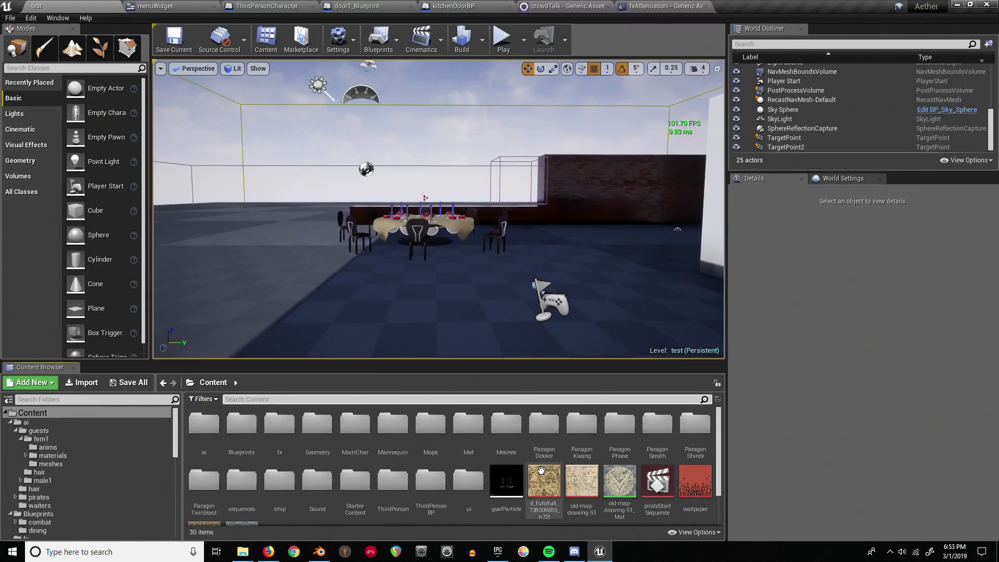
pyautogui.click(243, 551)
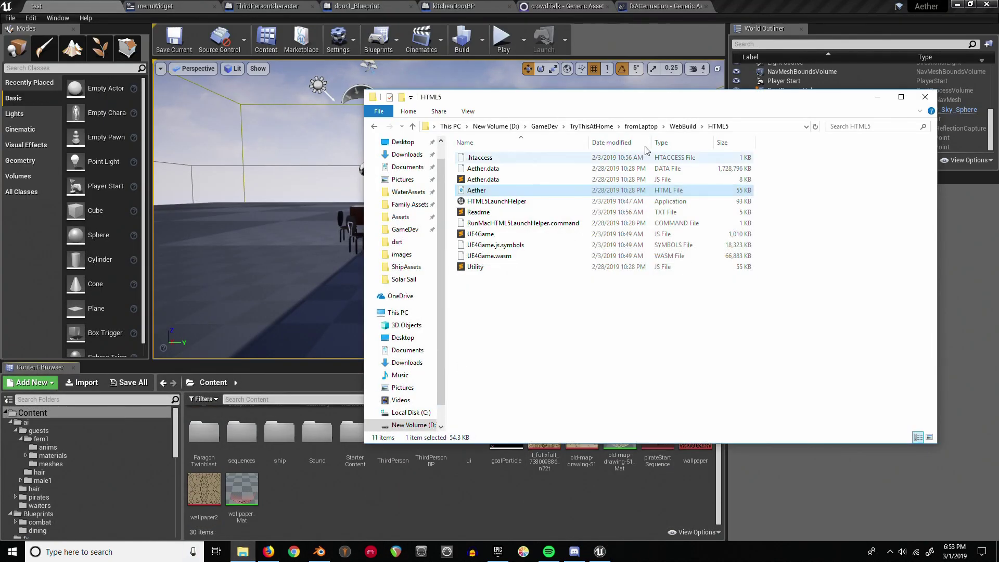
pyautogui.click(406, 167)
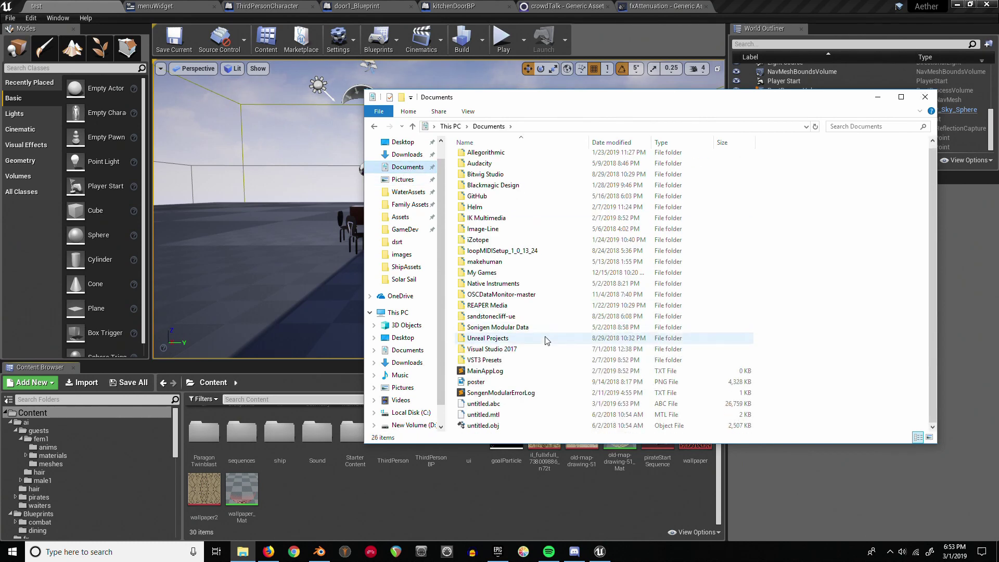
# - Bring untitled.abc from Documents into the project's Content folder and set its import type to Geometry Cache (Experimental)
pyautogui.click(486, 405)
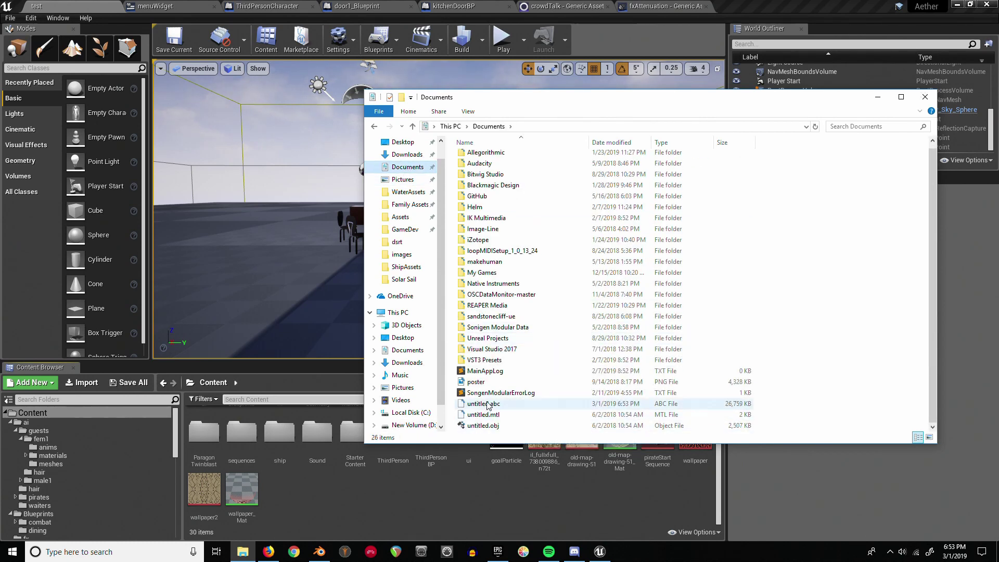
pyautogui.moveTo(300, 506); pyautogui.dragTo(299, 504)
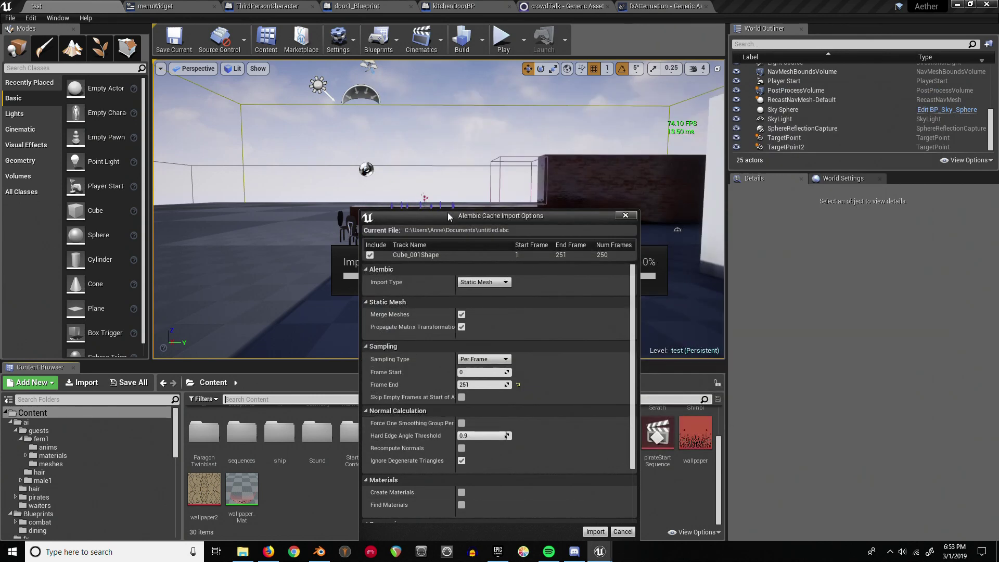
pyautogui.moveTo(448, 216); pyautogui.dragTo(372, 102)
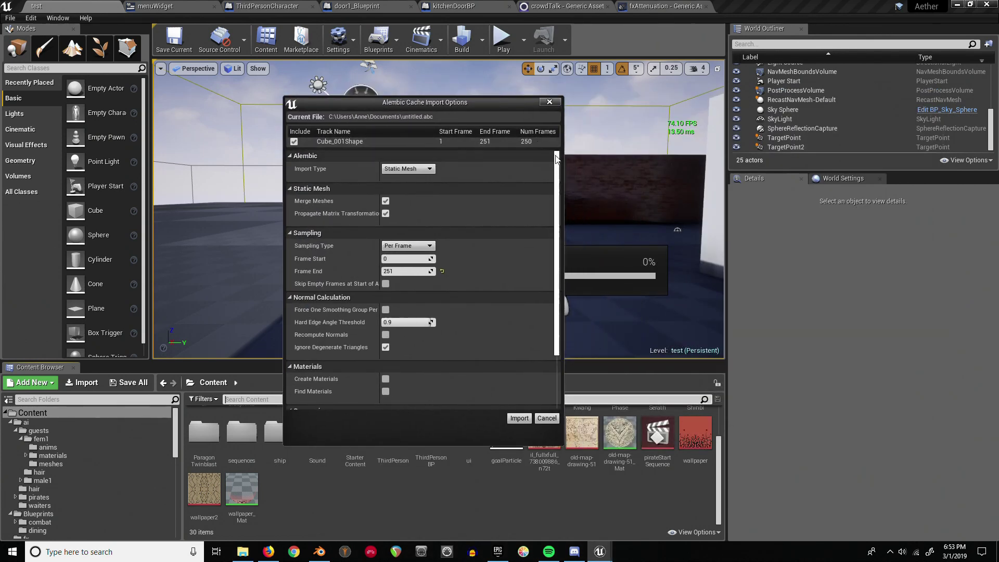
pyautogui.moveTo(556, 157)
pyautogui.mouseDown()
pyautogui.moveTo(560, 251)
pyautogui.moveTo(553, 138)
pyautogui.mouseUp()
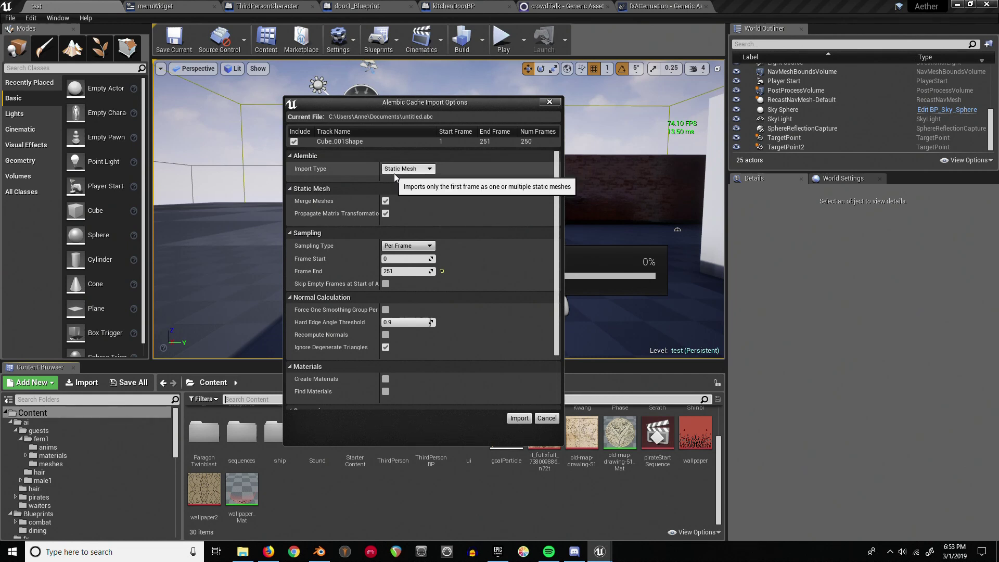
pyautogui.click(418, 170)
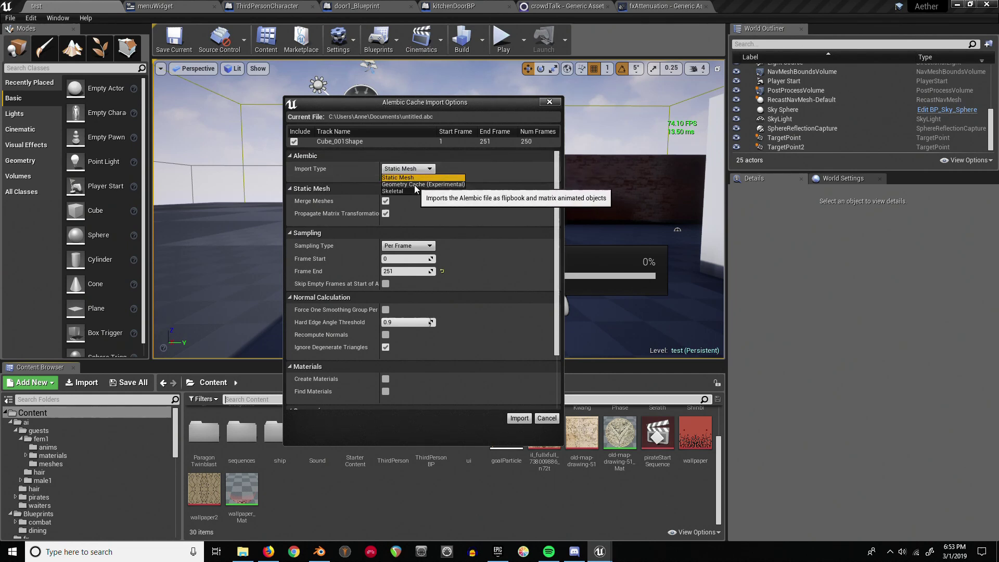
pyautogui.click(432, 185)
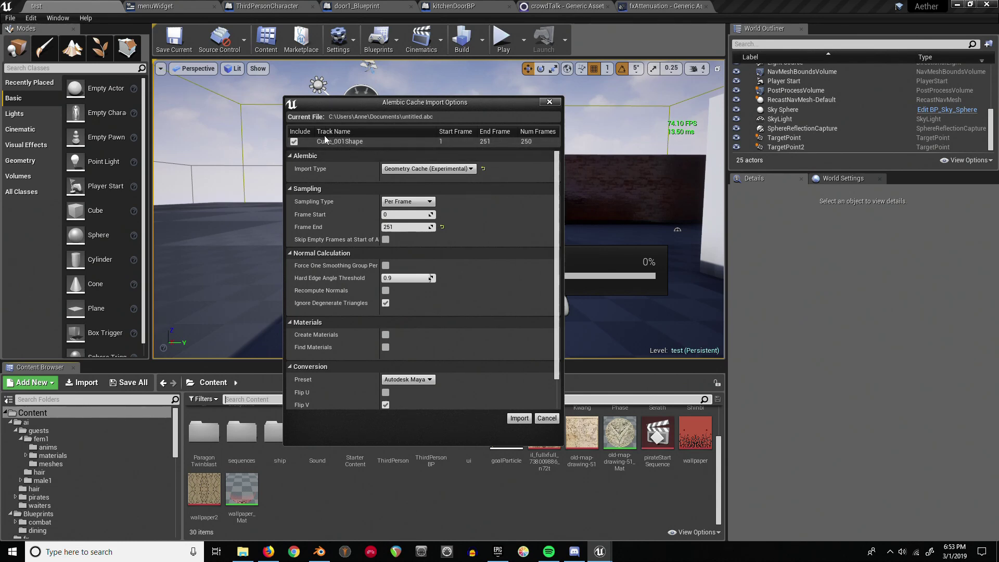
# - Select the Cube_001Shape track, check the fluid object's name in Blender, and return to Unreal's Alembic import options
pyautogui.click(336, 141)
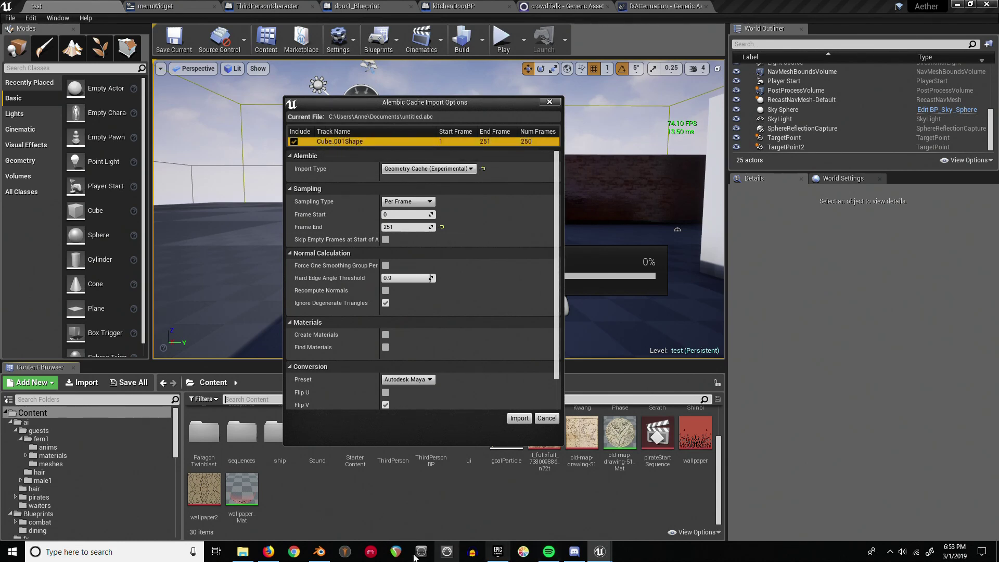
pyautogui.click(319, 552)
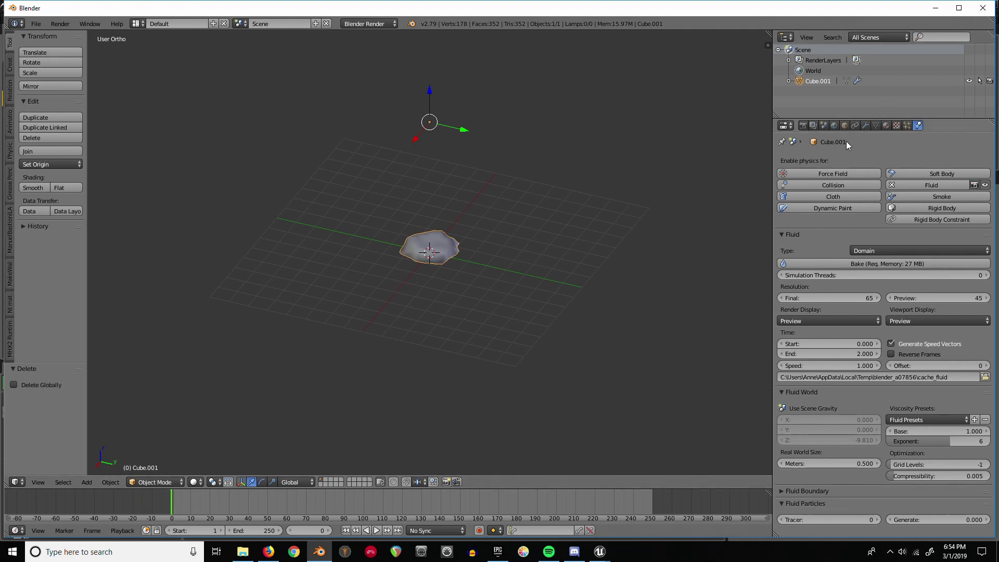
pyautogui.moveTo(603, 553)
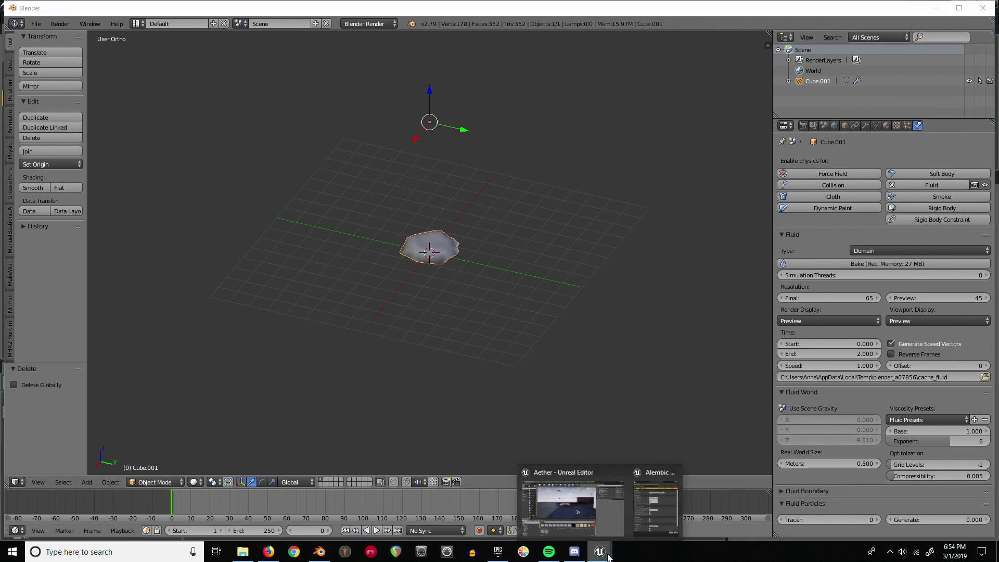
pyautogui.click(643, 512)
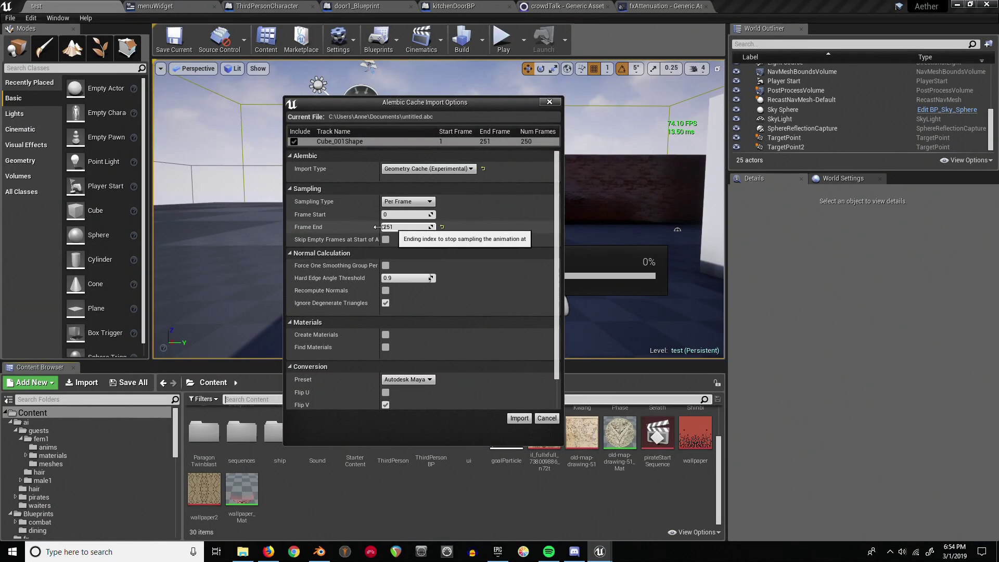
# - Keep the sampling type at Per Frame and import the Alembic geometry cache
pyautogui.click(396, 202)
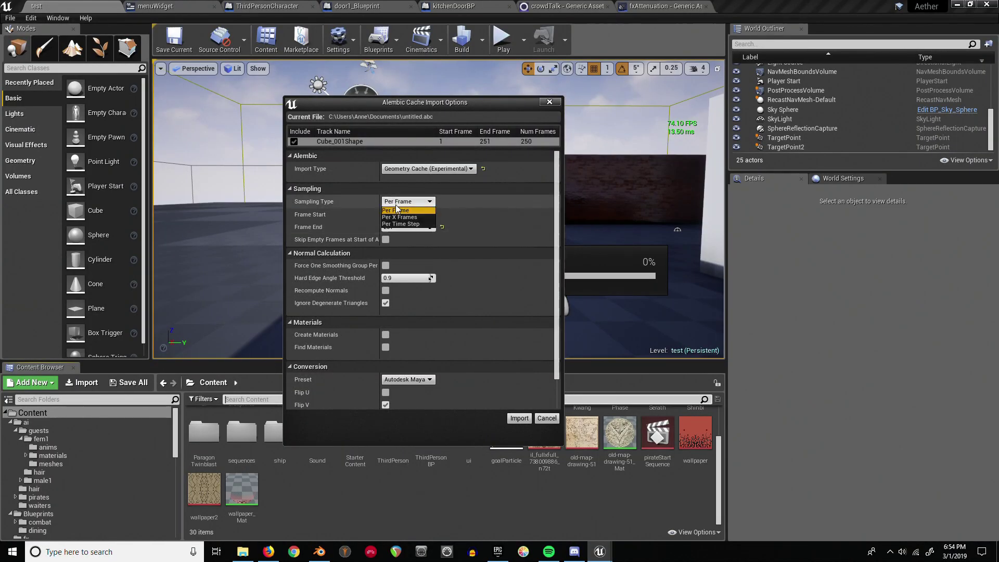
pyautogui.click(475, 201)
pyautogui.click(519, 418)
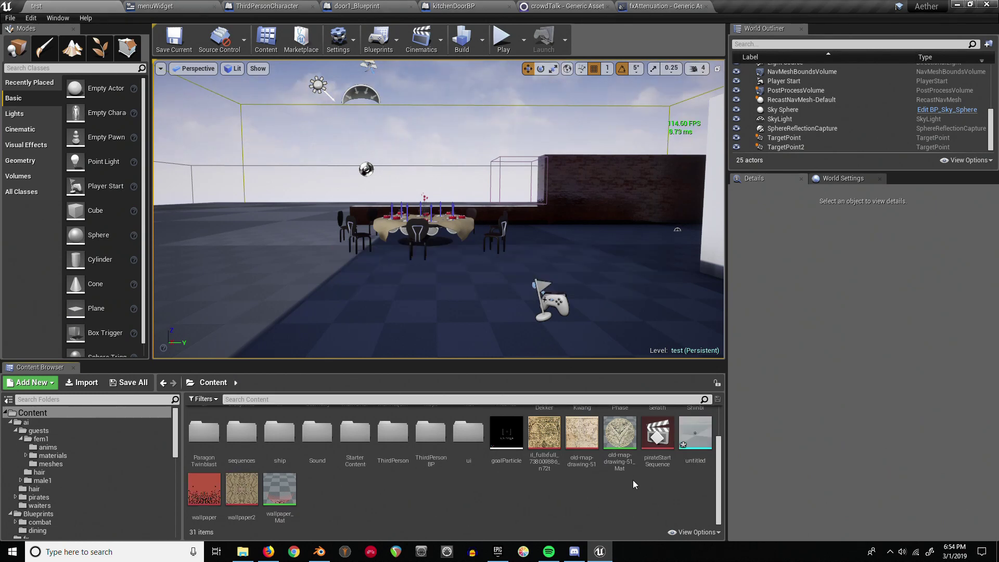
# - Place the imported untitled geometry cache on the level floor near the dining table and activate the Scale tool
pyautogui.moveTo(707, 428); pyautogui.dragTo(300, 304)
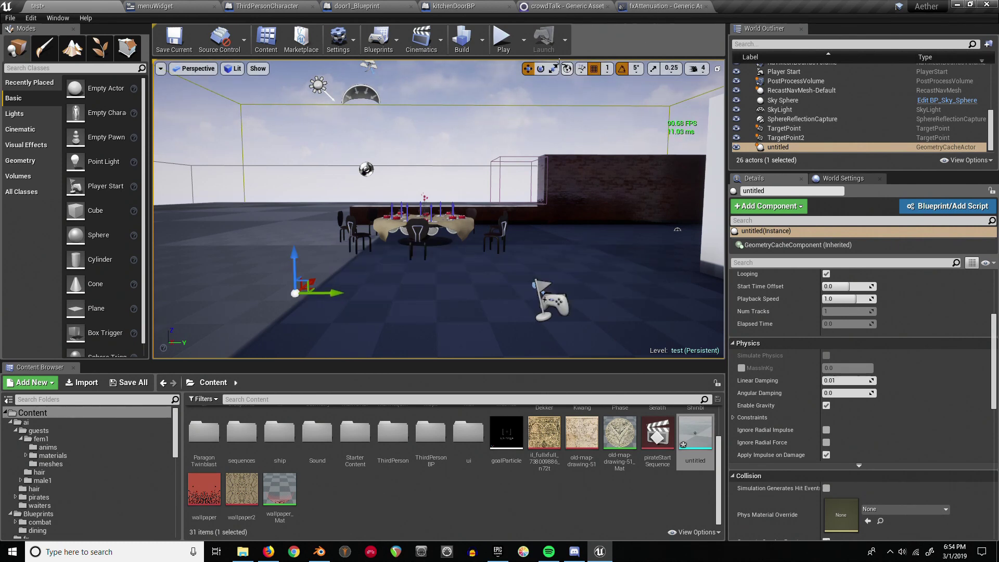
pyautogui.click(553, 69)
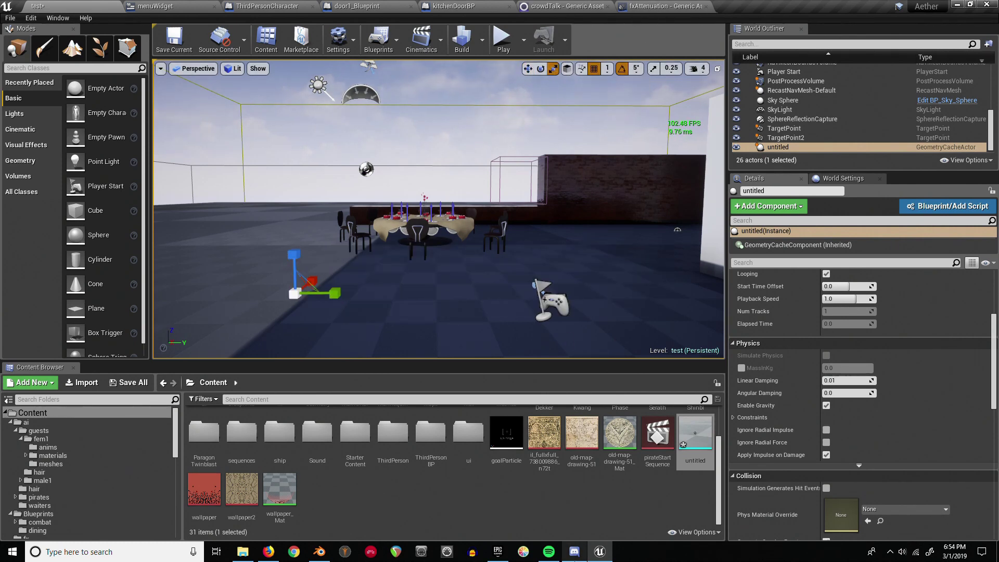
# - Switch to Blender, look at the Scale setting in the FBX export options, and cancel the export
pyautogui.click(318, 556)
pyautogui.click(36, 23)
pyautogui.moveTo(64, 224)
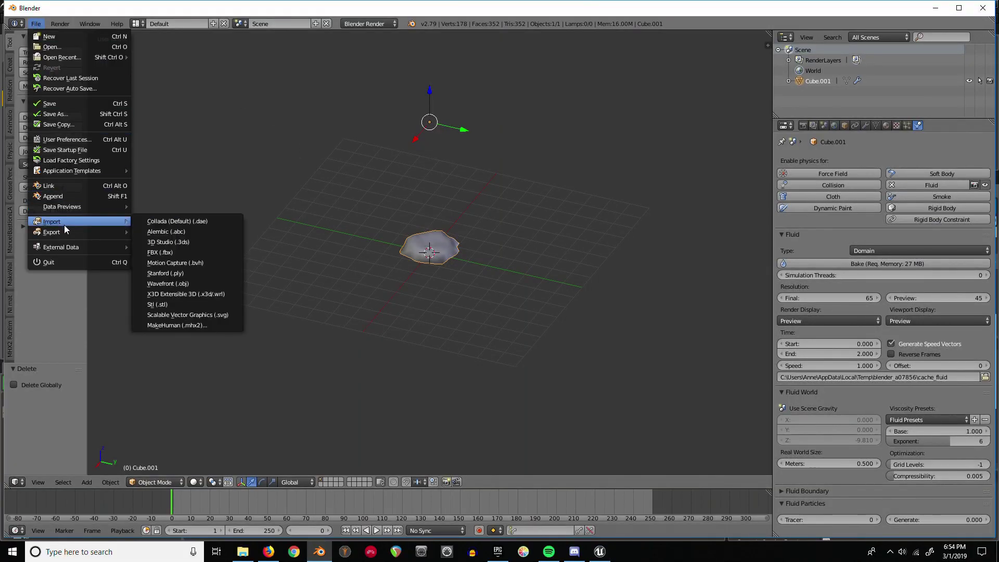
pyautogui.click(174, 264)
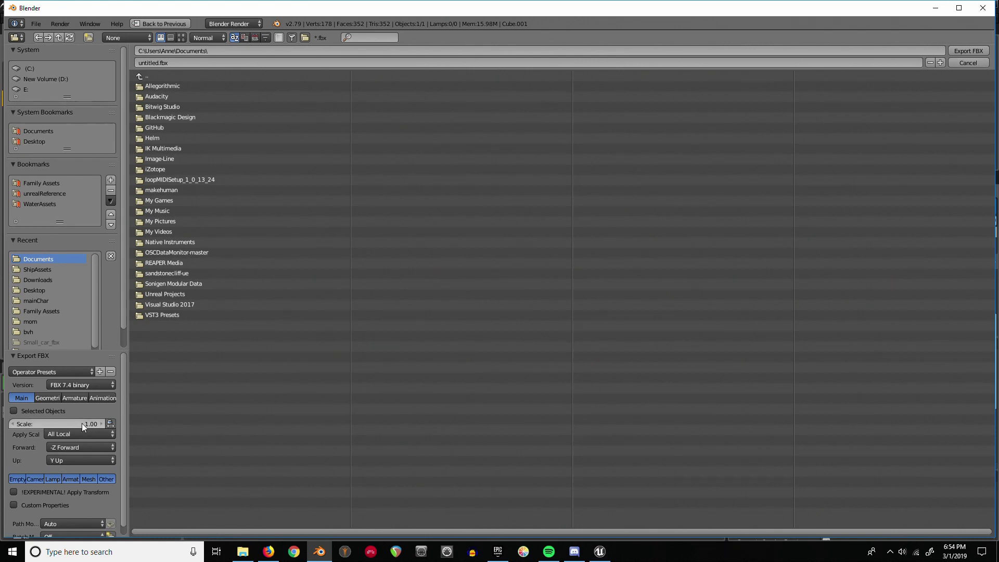
pyautogui.press('Escape')
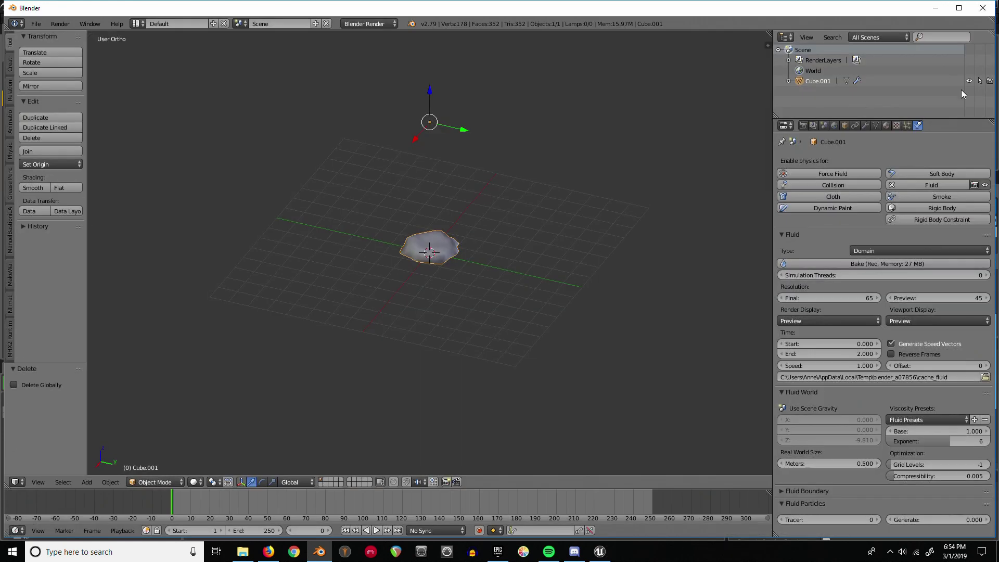
# - Return to Unreal Editor, scale up the untitled fluid actor and rotate it about -90° on X to lie flat on the floor
pyautogui.click(600, 552)
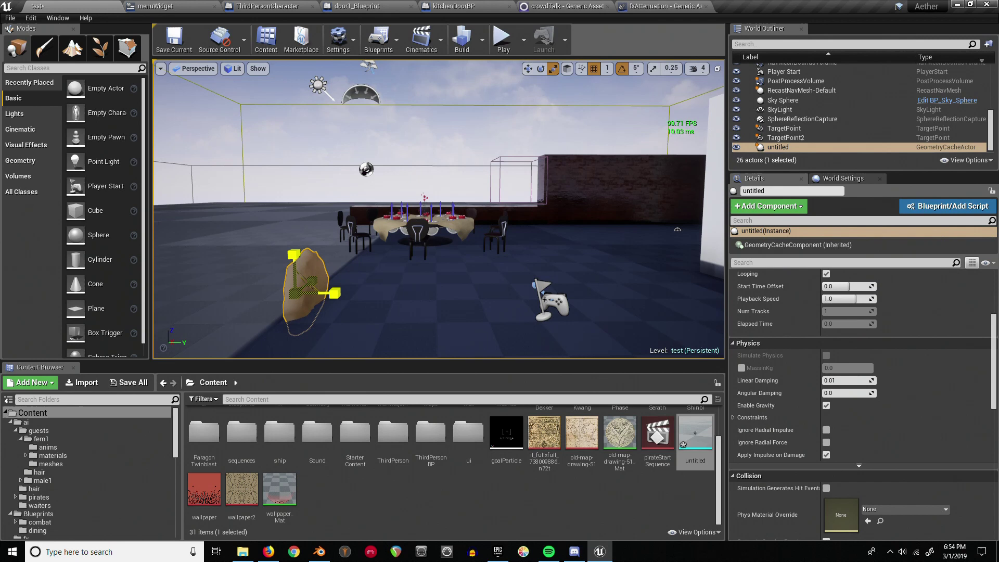
pyautogui.press('e')
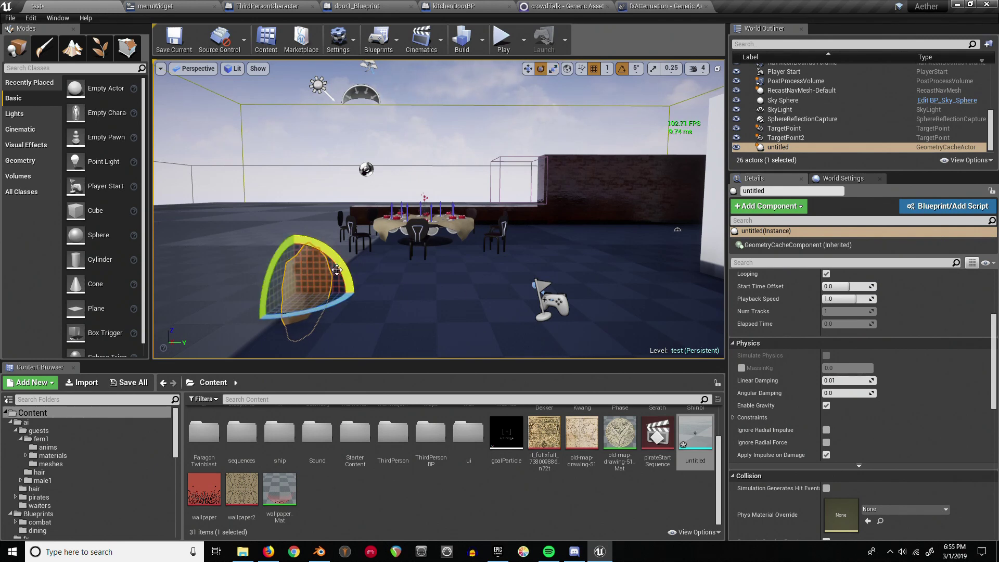
pyautogui.moveTo(296, 311); pyautogui.dragTo(250, 312)
pyautogui.press('w')
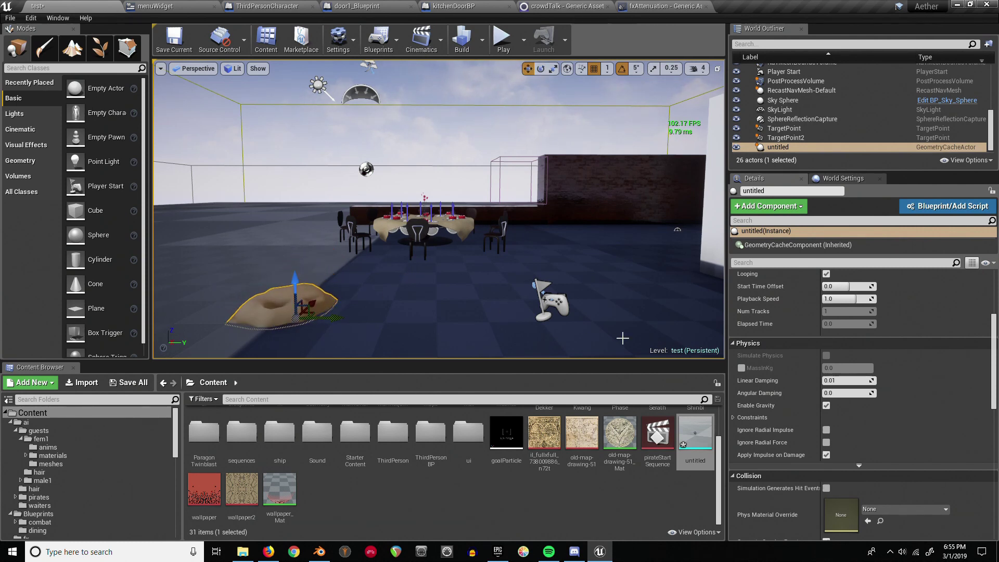
# - Enable Running for the fluid actor's geometry cache and keep Looping on
pyautogui.scroll(2, 818, 274)
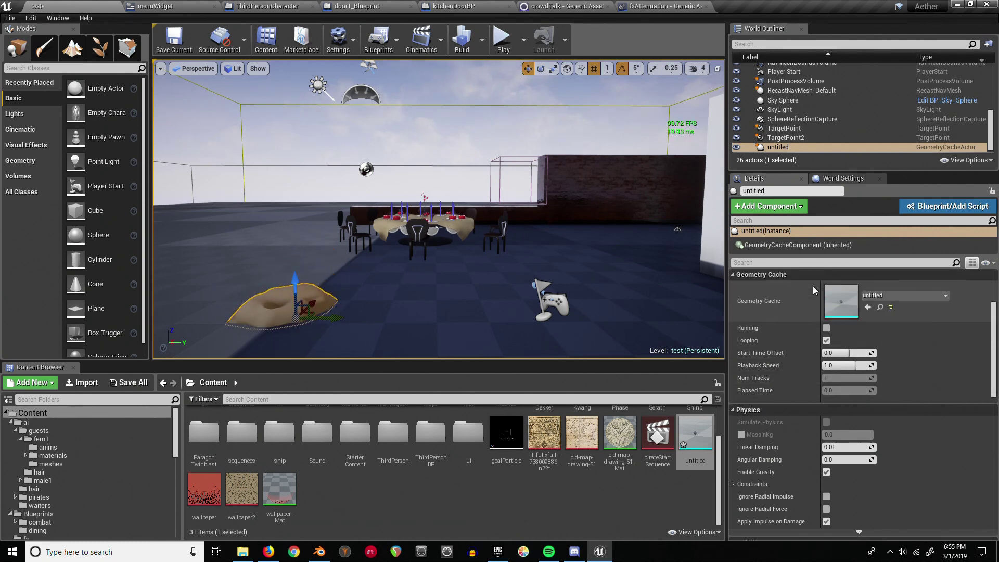
pyautogui.click(826, 340)
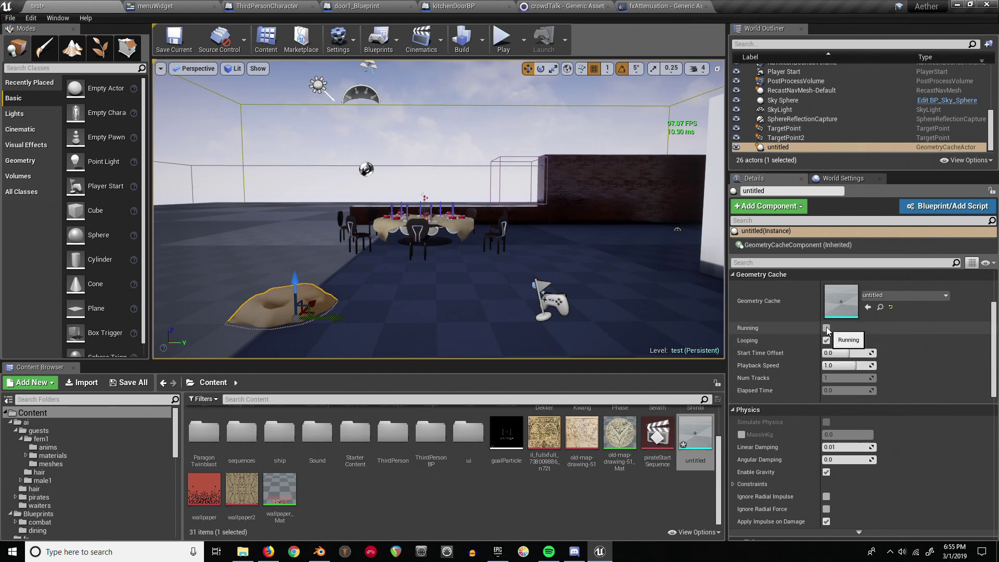
pyautogui.click(826, 329)
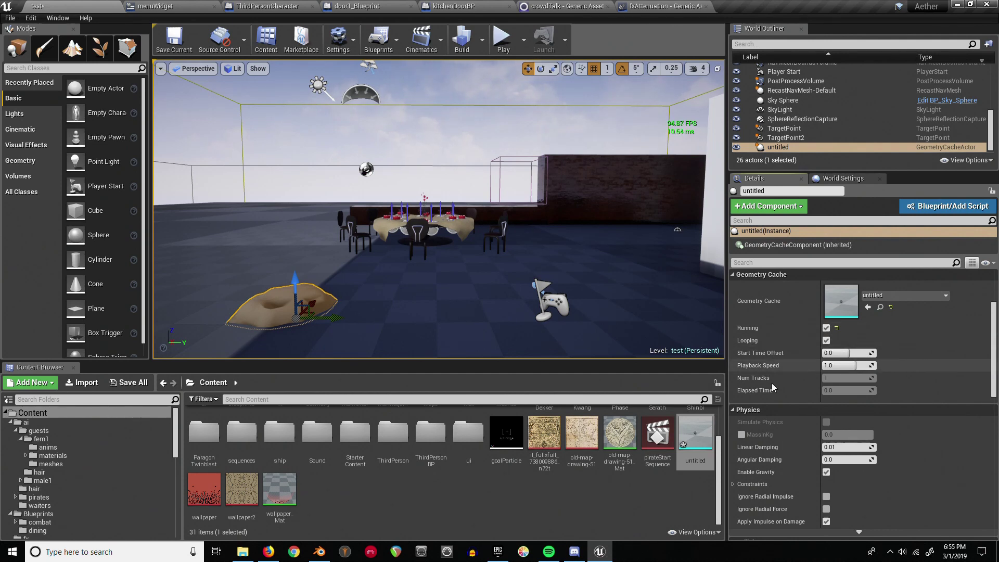
# - Simulate the level to watch the fluid animation from closer up, and stop the simulation
pyautogui.click(523, 41)
pyautogui.click(549, 127)
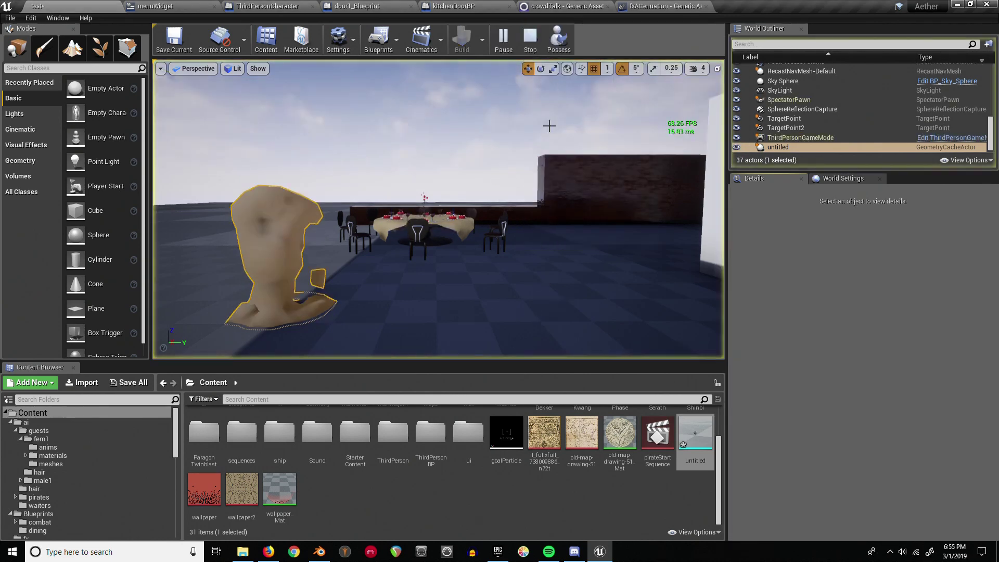
pyautogui.moveTo(566, 175); pyautogui.dragTo(543, 179, button='right')
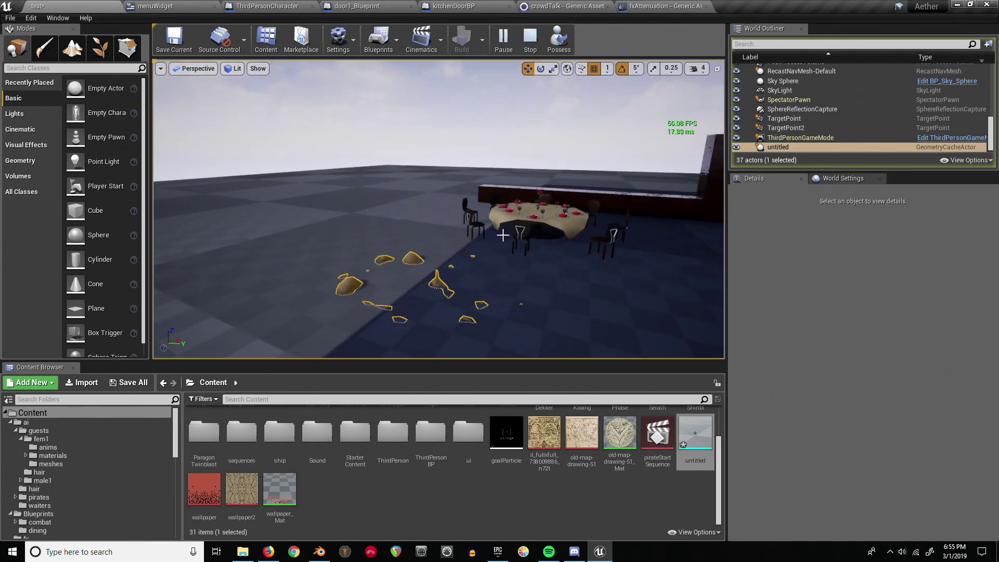
pyautogui.moveTo(518, 276); pyautogui.dragTo(551, 349, button='right')
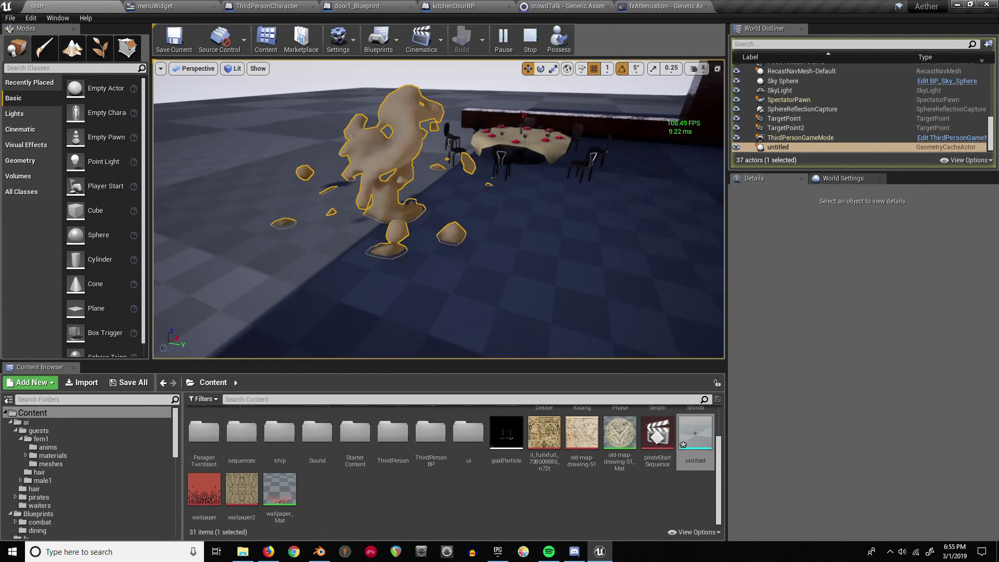
pyautogui.click(530, 39)
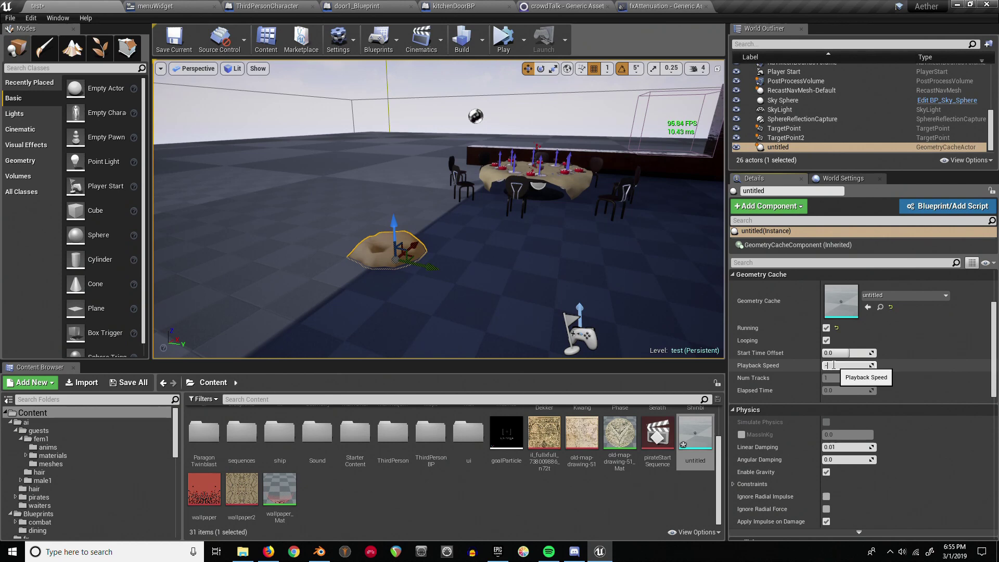
# - Simulate the level again with the fluid's playback speed at -1.0, and stop the simulation
pyautogui.click(503, 39)
pyautogui.press('s')
pyautogui.moveTo(503, 275); pyautogui.dragTo(496, 277, button='right')
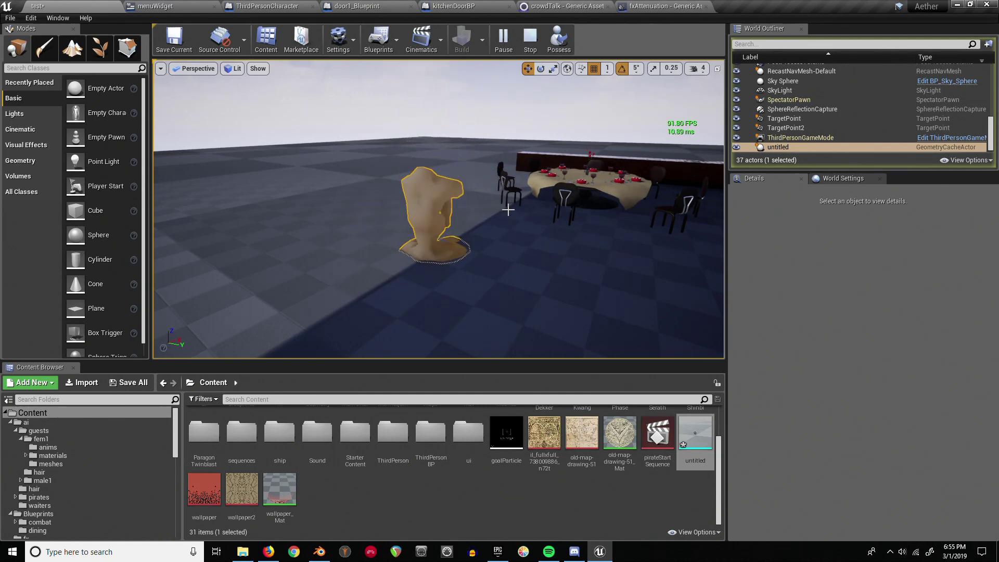
pyautogui.click(529, 37)
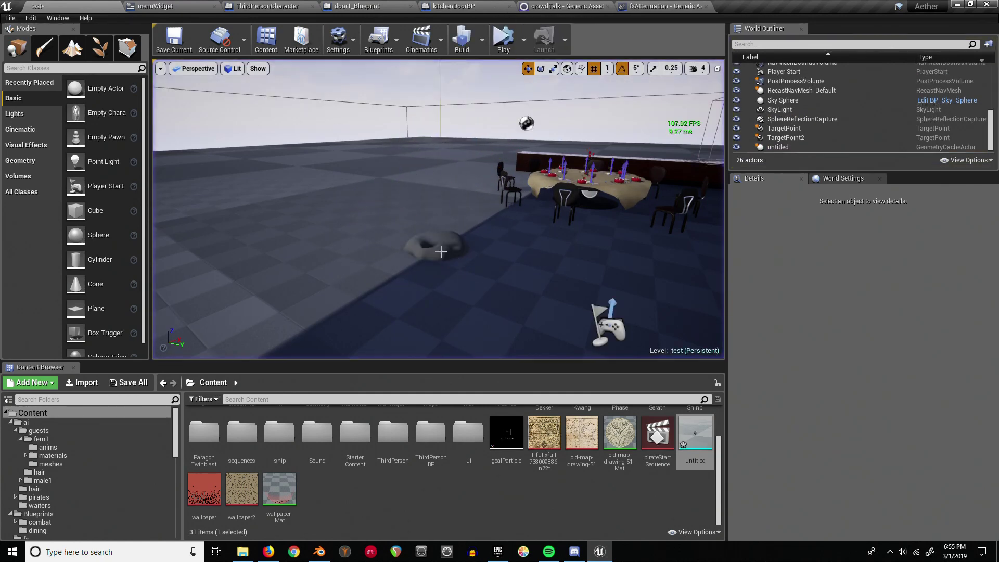
# - Select the untitled fluid actor lying on the level floor
pyautogui.click(445, 252)
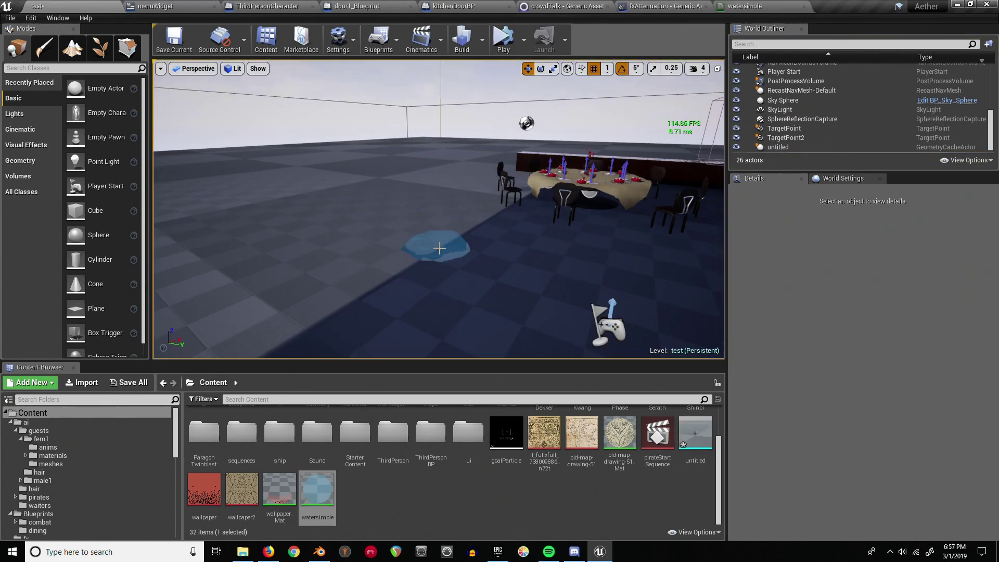
pyautogui.click(440, 248)
pyautogui.moveTo(320, 294); pyautogui.dragTo(404, 257, button='right')
pyautogui.moveTo(468, 234); pyautogui.dragTo(429, 270, button='right')
# - Show the watersimple material graph and return to the level to inspect the fluid that uses this material
pyautogui.click(760, 7)
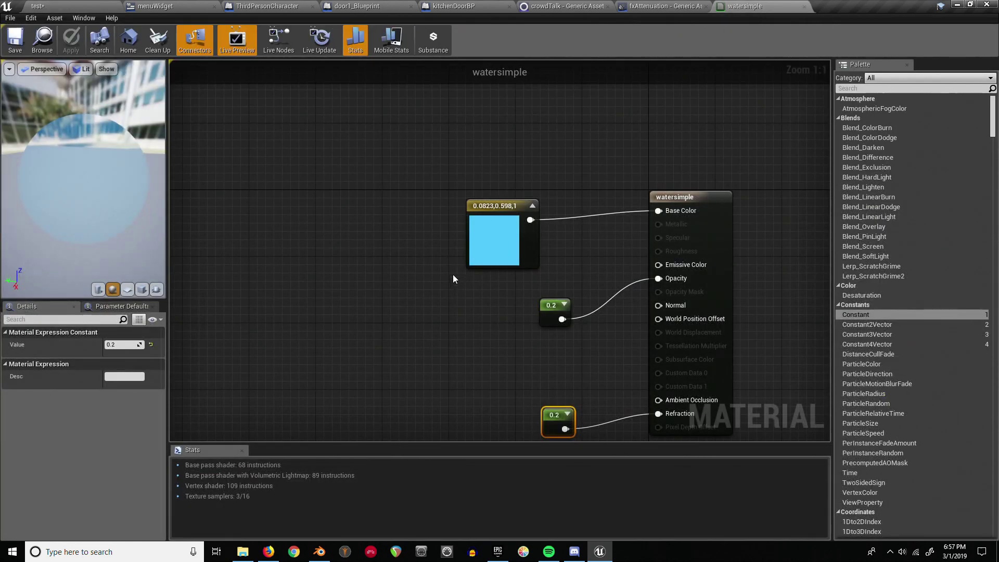
pyautogui.click(35, 5)
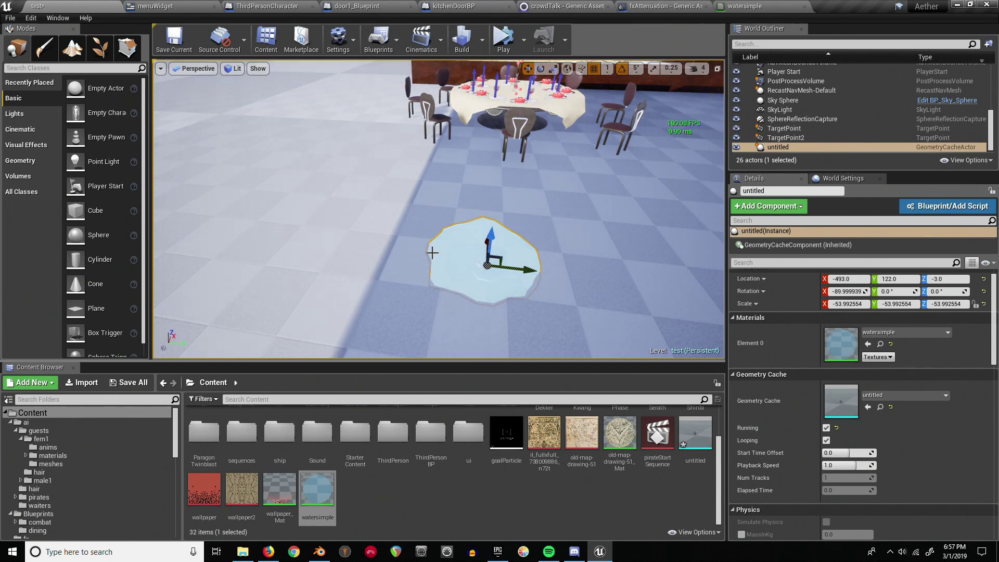
pyautogui.moveTo(509, 89); pyautogui.dragTo(399, 277, button='right')
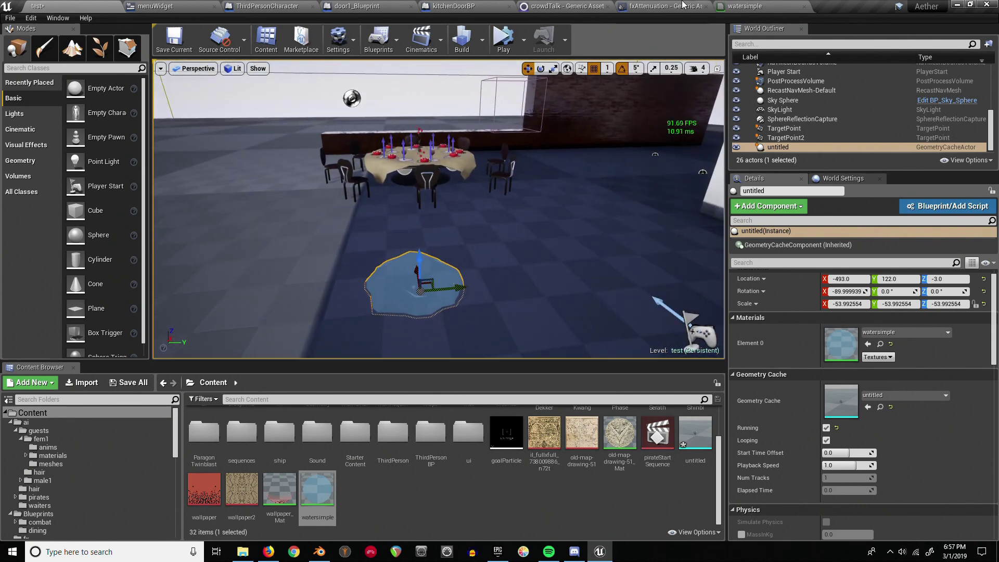
# - Reopen the watersimple material, select its main material node and widen the details area to read its material settings
pyautogui.click(749, 6)
pyautogui.moveTo(468, 198); pyautogui.dragTo(335, 127, button='right')
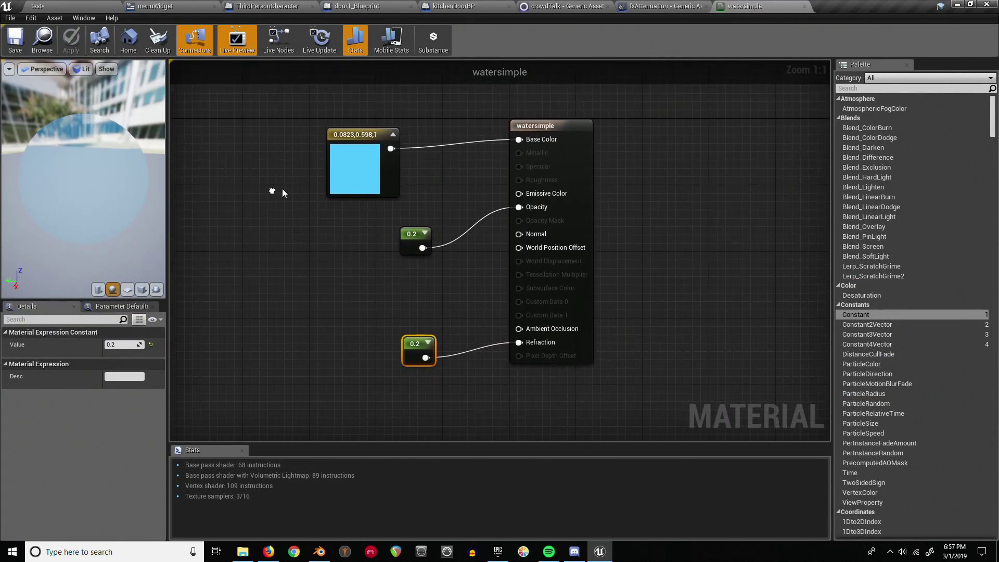
pyautogui.click(572, 152)
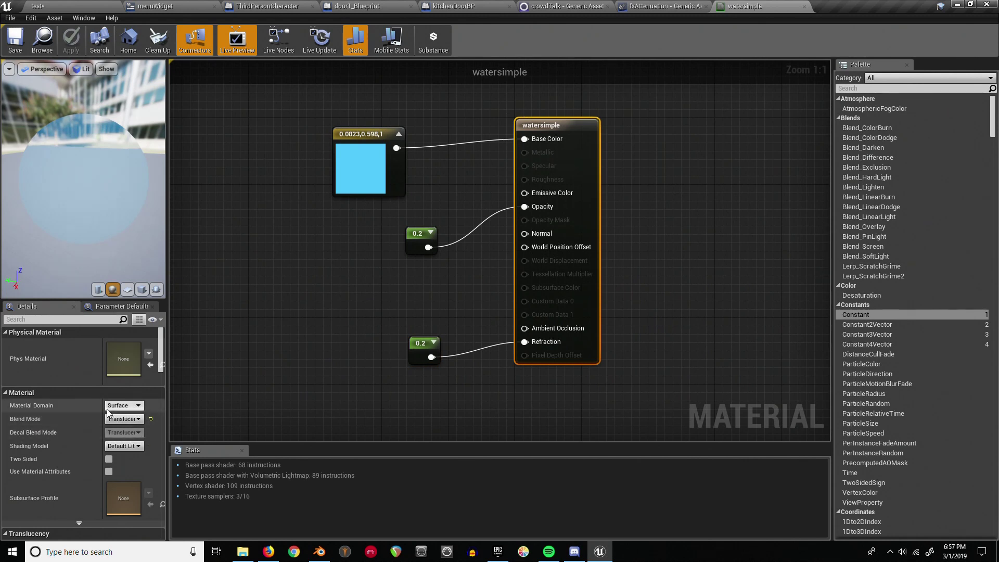
pyautogui.moveTo(167, 398); pyautogui.dragTo(235, 399)
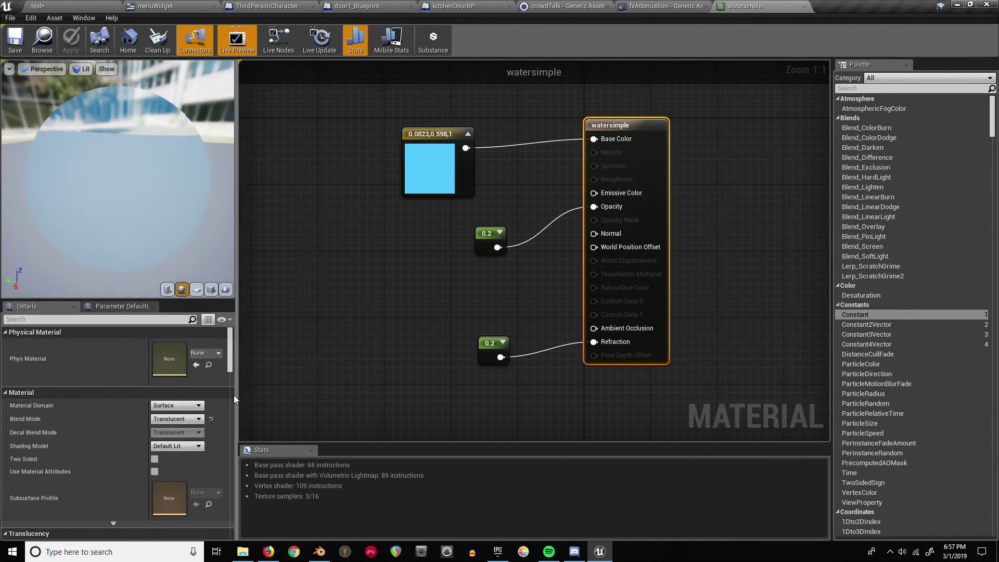
# - Examine the Material Domain and Blend Mode choices of the watersimple material
pyautogui.click(182, 405)
pyautogui.click(248, 401)
pyautogui.click(197, 419)
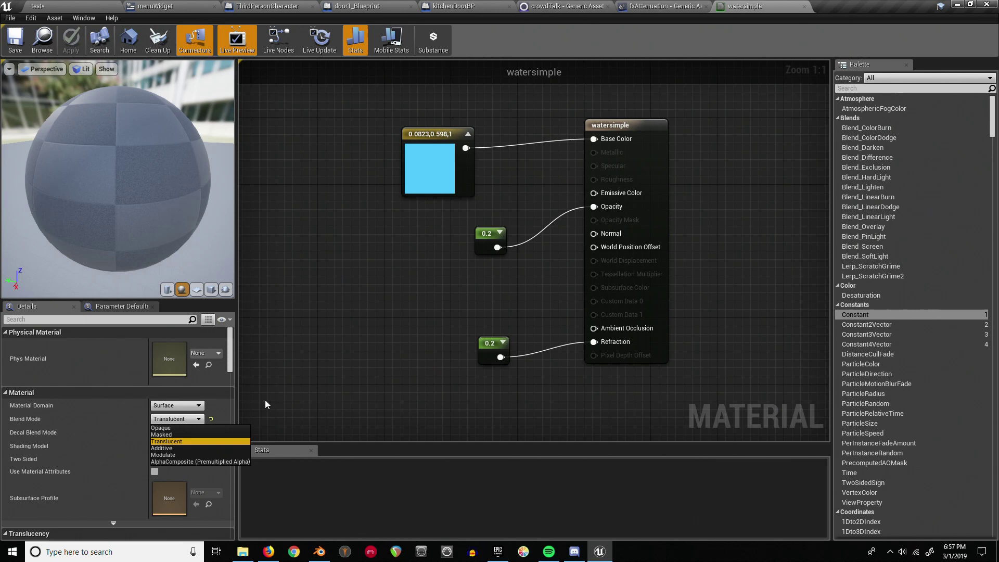
pyautogui.click(264, 400)
# - Move the color node and the opacity and refraction constants farther from the main material node, and inspect the preview sphere
pyautogui.moveTo(484, 239); pyautogui.dragTo(452, 231)
pyautogui.moveTo(437, 171); pyautogui.dragTo(396, 154)
pyautogui.click(453, 241)
pyautogui.moveTo(452, 244); pyautogui.dragTo(444, 253)
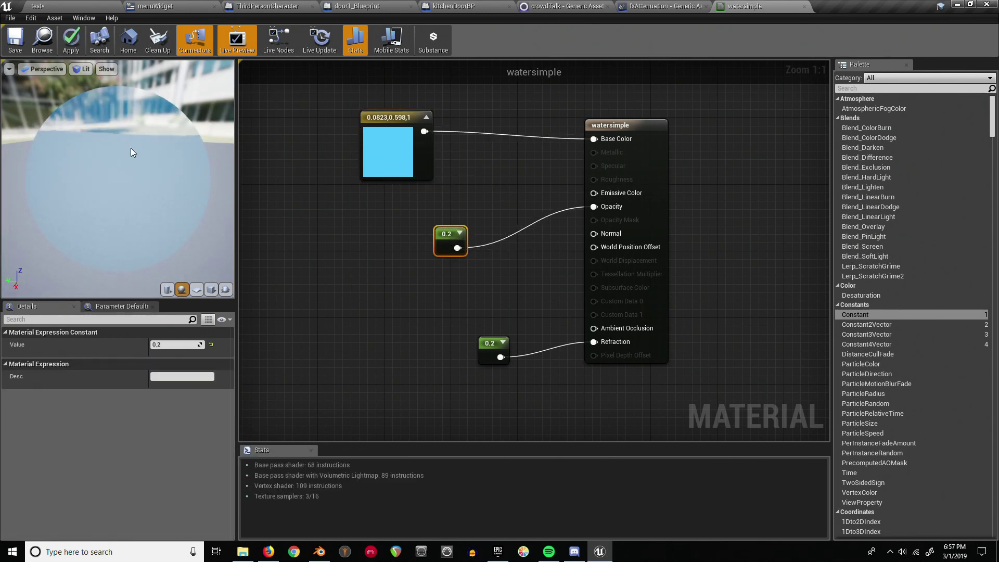
pyautogui.moveTo(485, 351); pyautogui.dragTo(449, 367)
pyautogui.moveTo(359, 342); pyautogui.dragTo(324, 292, button='right')
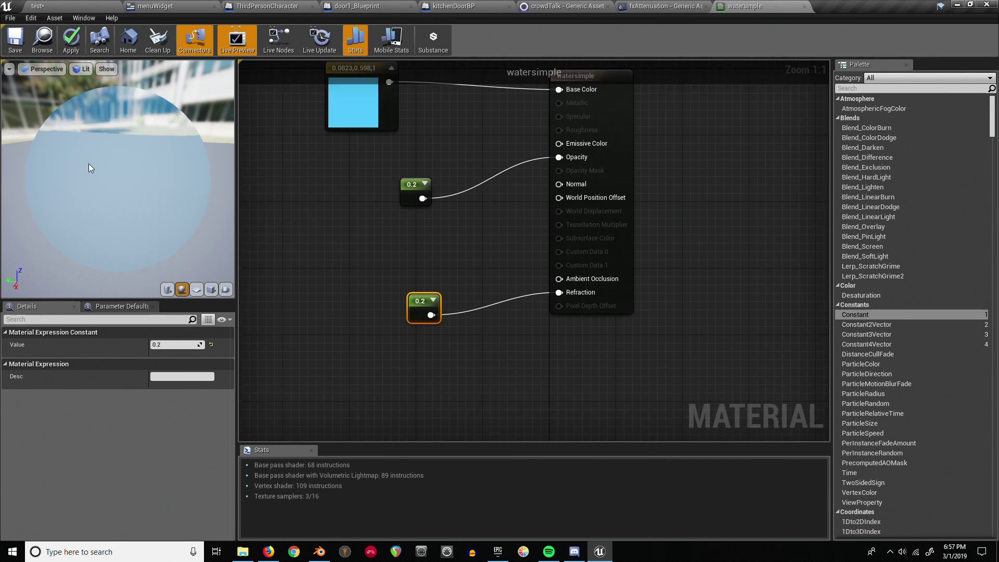
pyautogui.moveTo(89, 167); pyautogui.dragTo(142, 203)
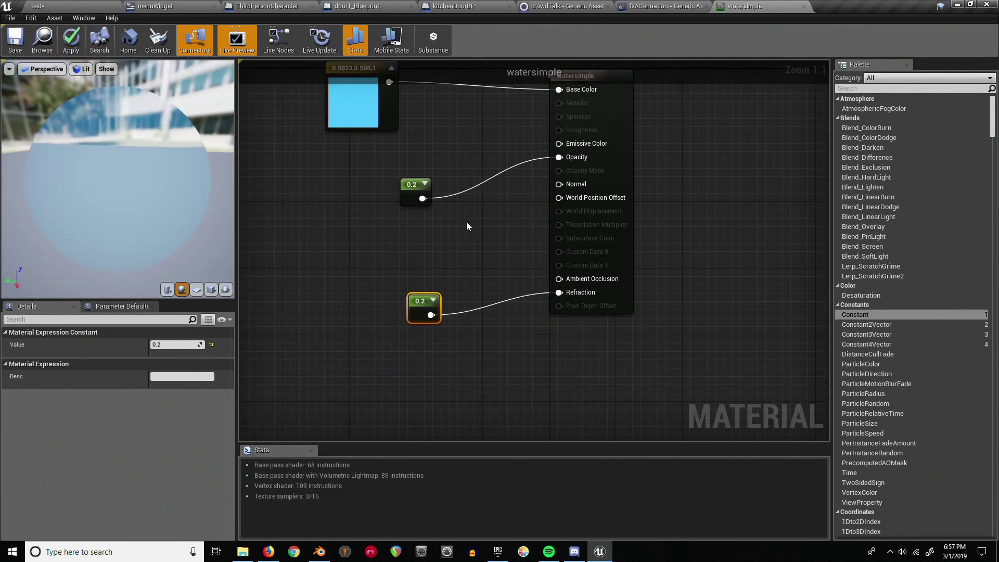
pyautogui.moveTo(467, 224); pyautogui.dragTo(439, 297, button='right')
# - Return to the level, simulate it to watch the translucent fluid from different angles, and stop the simulation
pyautogui.click(80, 6)
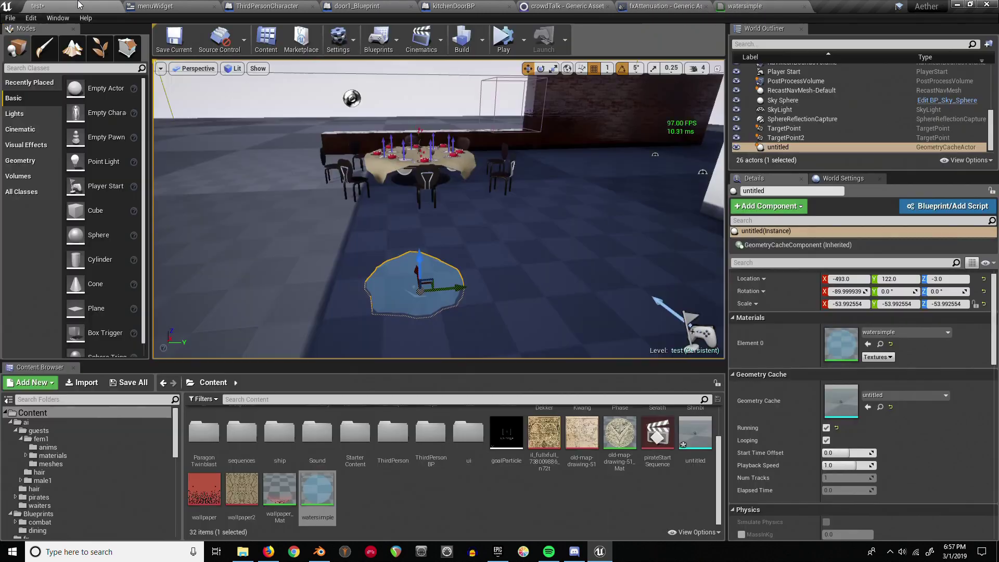
pyautogui.click(503, 38)
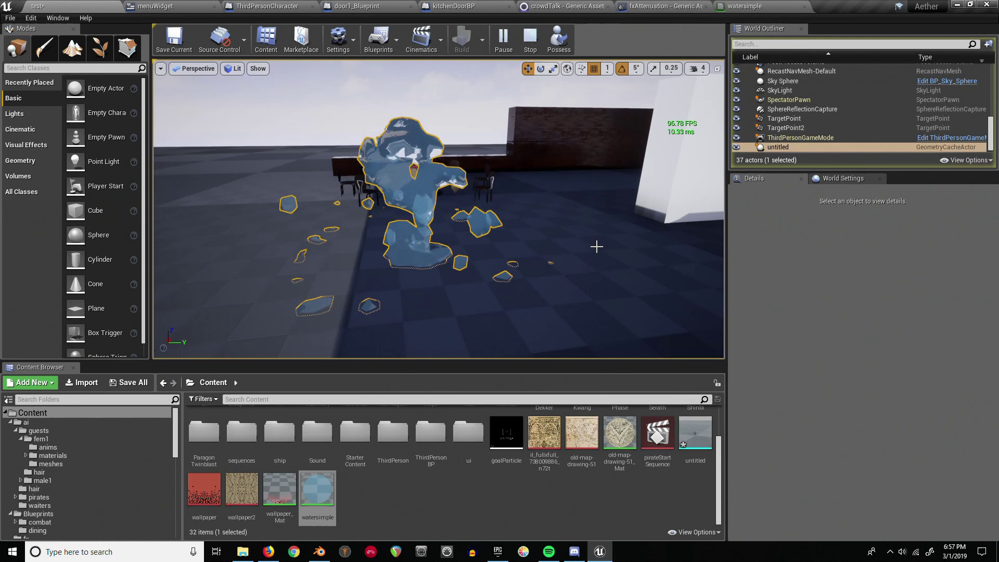
pyautogui.moveTo(544, 174); pyautogui.dragTo(544, 151, button='right')
pyautogui.moveTo(548, 196); pyautogui.dragTo(525, 182, button='right')
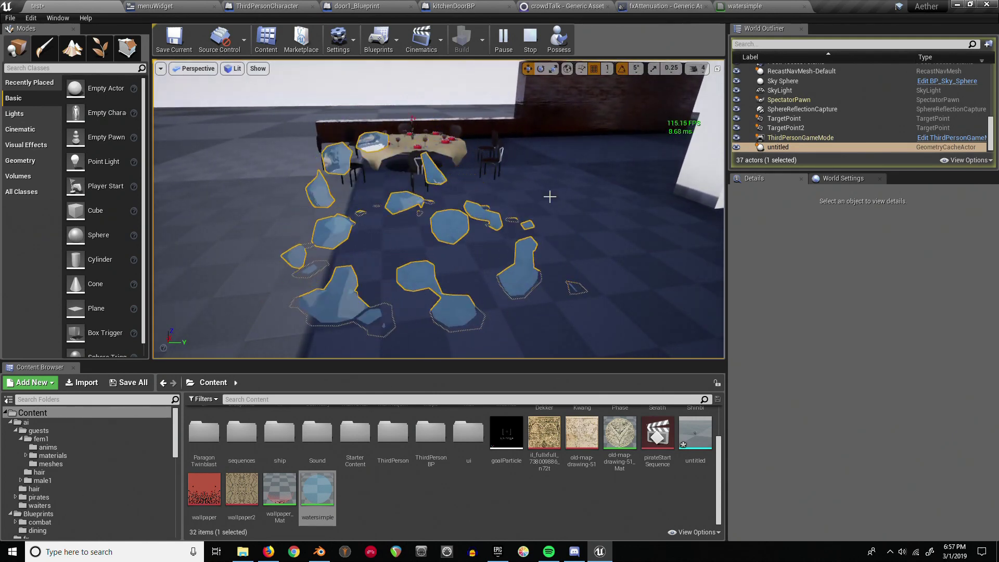
pyautogui.click(529, 39)
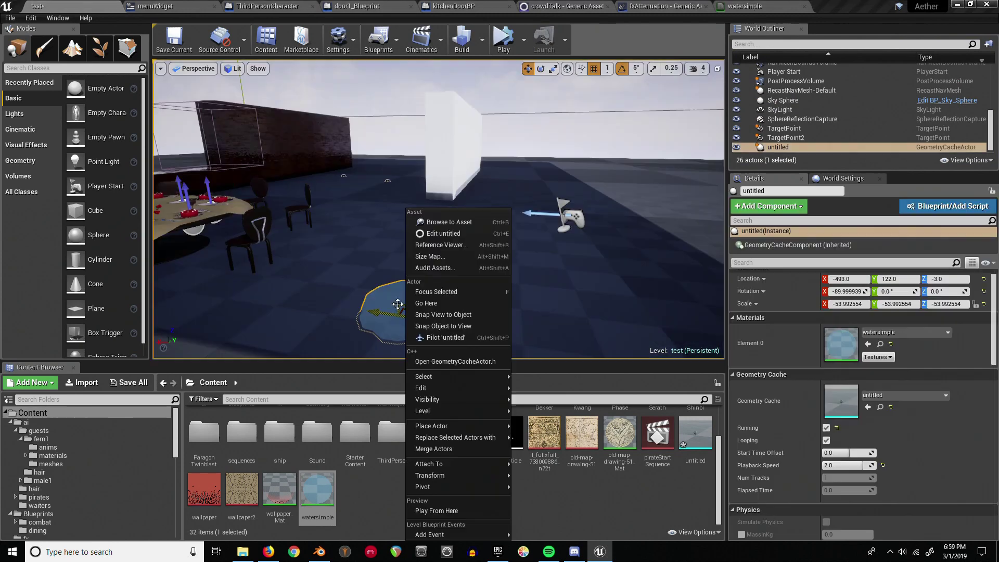
# - Raise the untitled fluid actor above the floor to Z 21.0, and run a brief simulation of the level
pyautogui.click(389, 300)
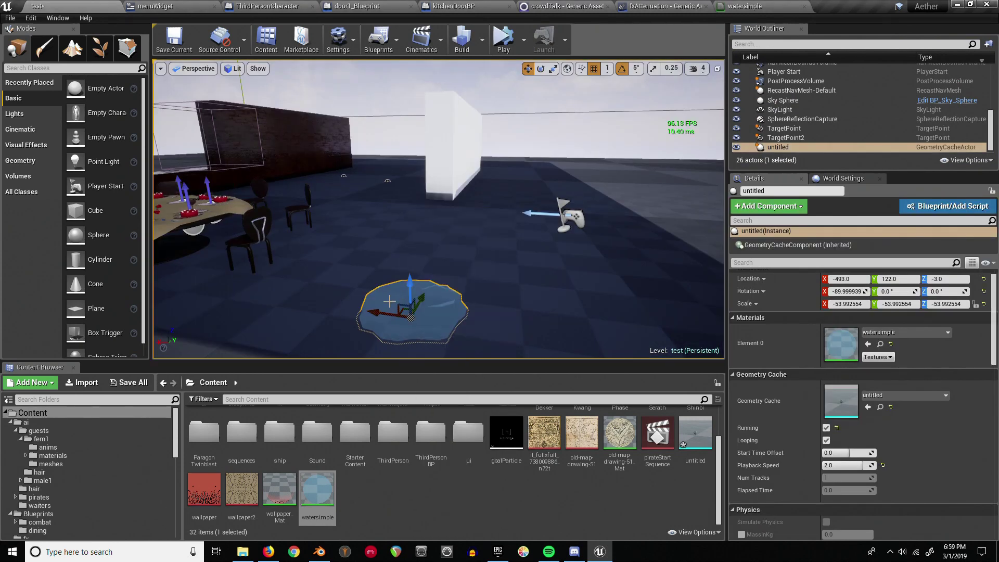
pyautogui.moveTo(410, 280); pyautogui.dragTo(410, 266)
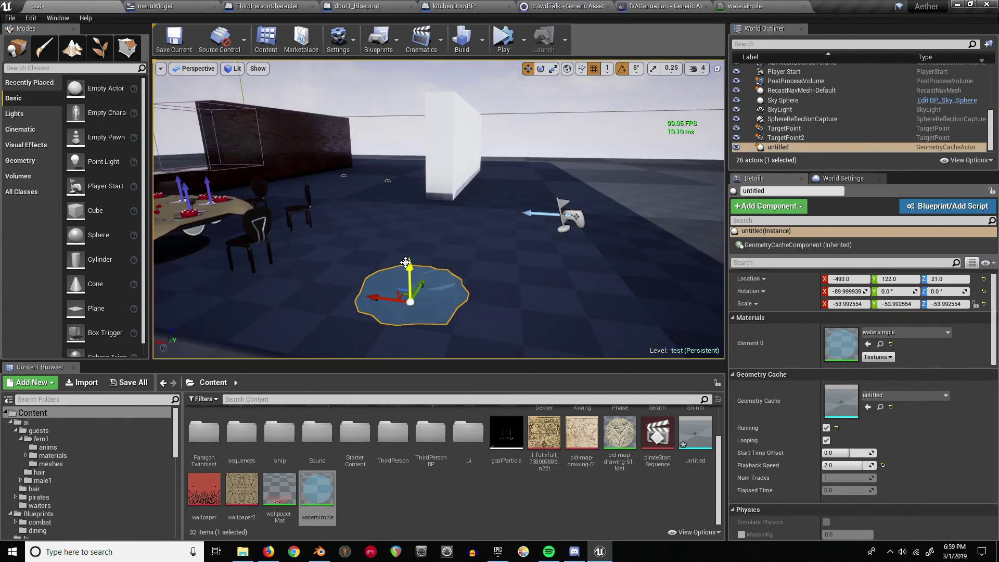
pyautogui.click(499, 43)
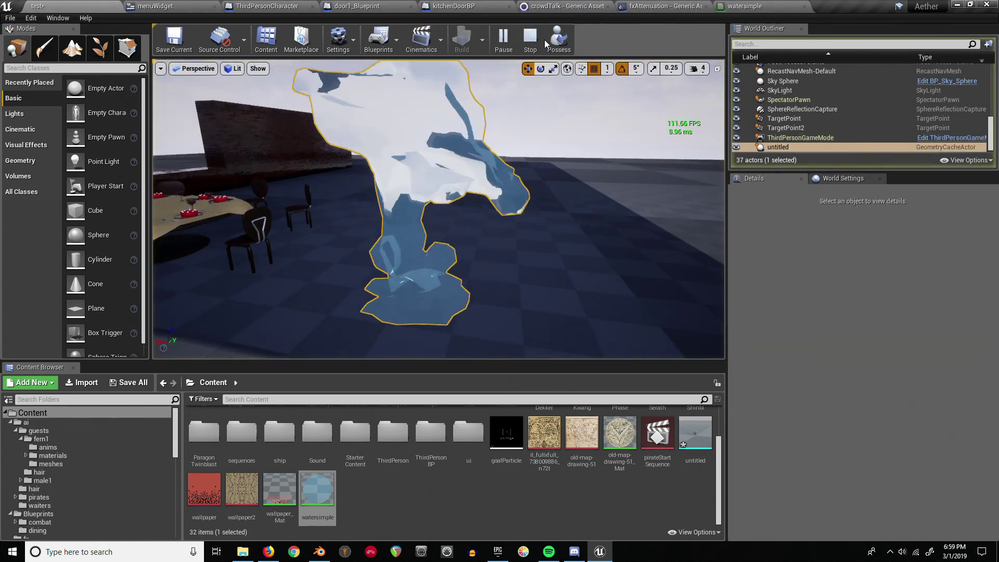
pyautogui.click(529, 37)
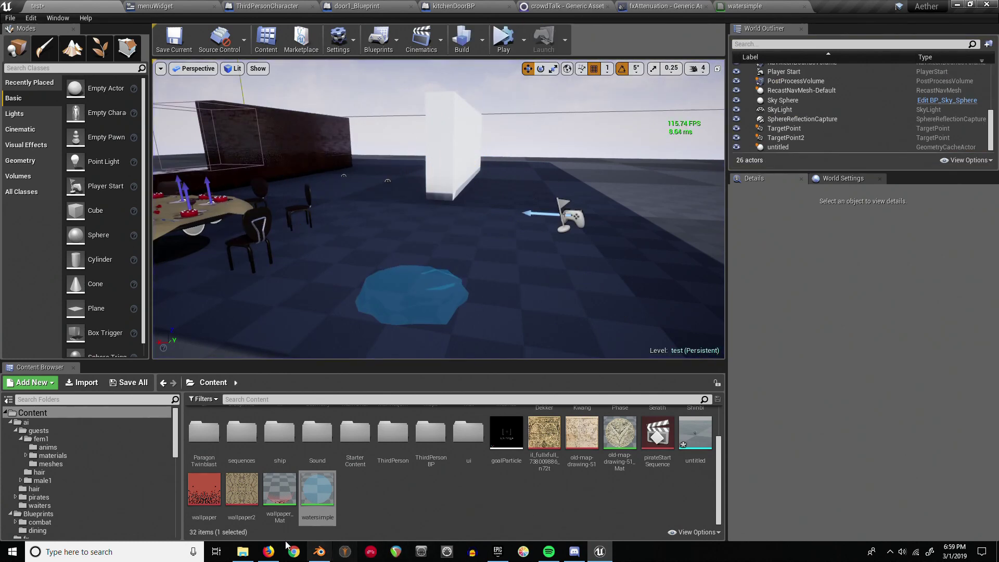
# - Switch to Blender and set the large cube's fluid type to Control
pyautogui.click(319, 551)
pyautogui.press('g')
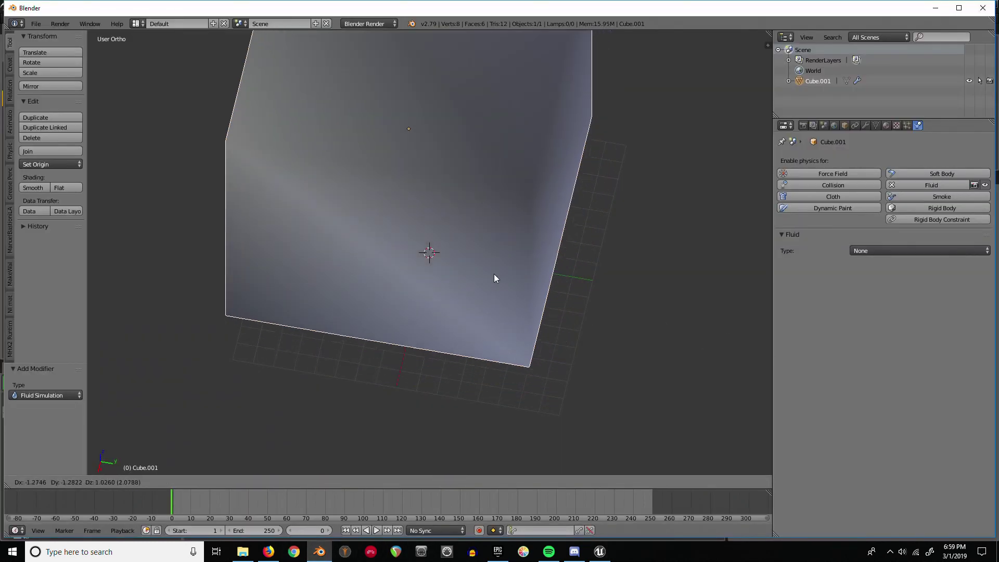
pyautogui.rightClick(531, 291)
pyautogui.moveTo(748, 280); pyautogui.dragTo(514, 214, button='middle')
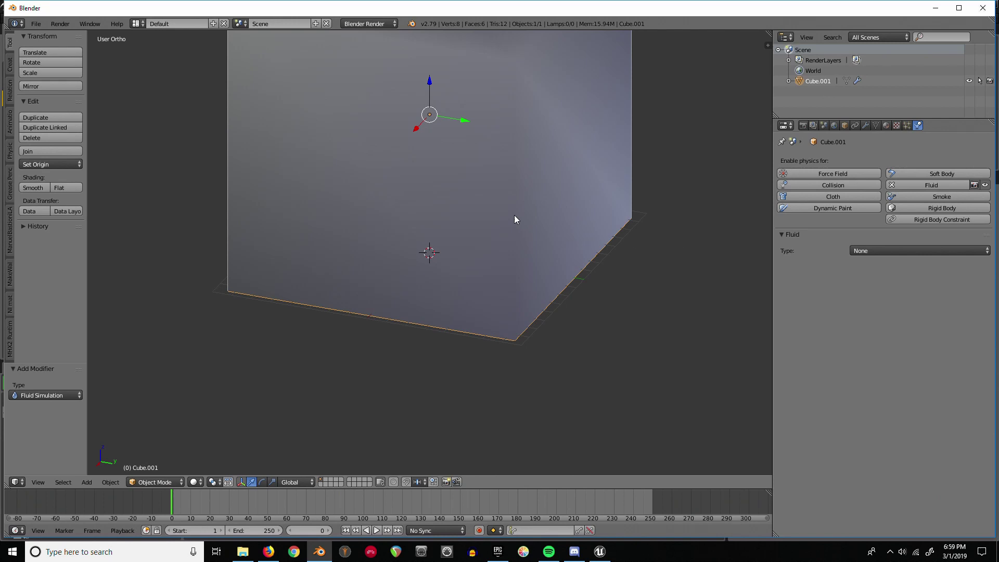
pyautogui.click(910, 252)
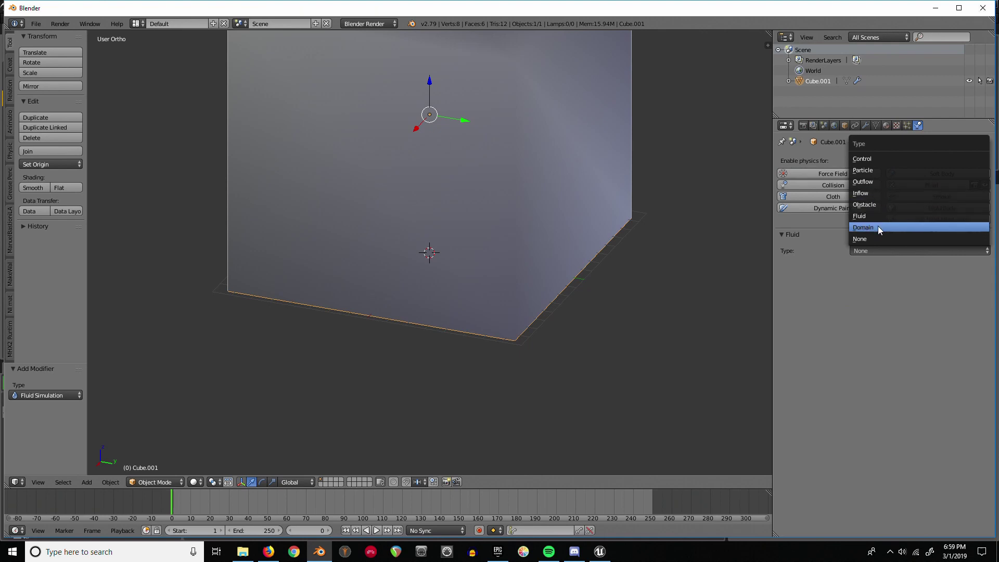
pyautogui.click(886, 158)
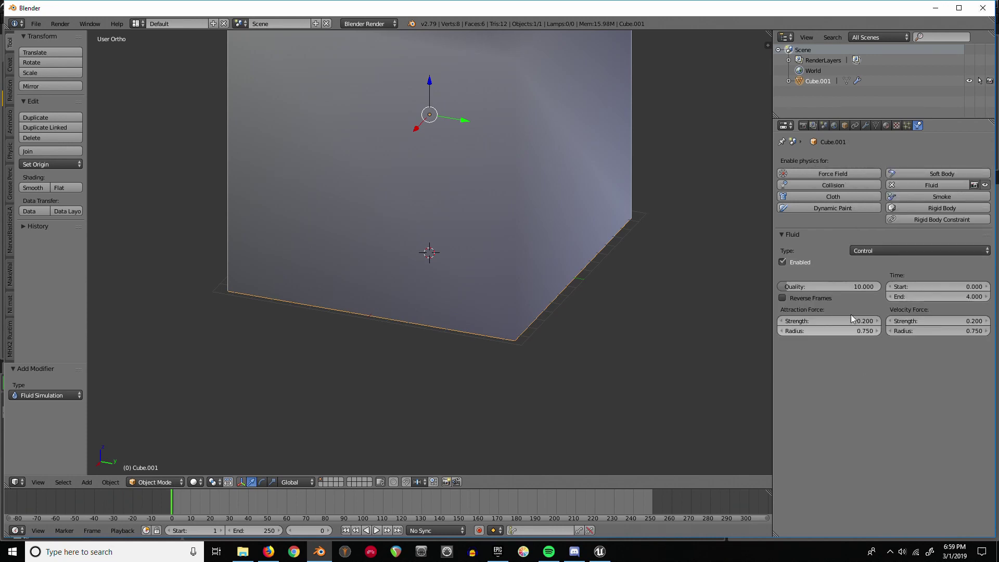
pyautogui.click(894, 250)
pyautogui.click(894, 251)
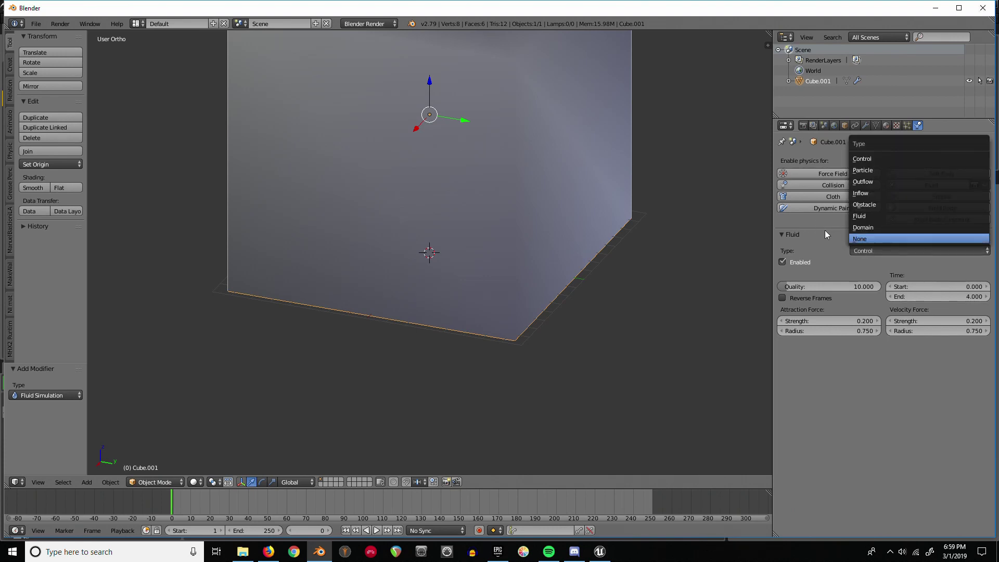
# - Move the large cube about 20 units along the Y axis, clear of the grid
pyautogui.moveTo(454, 195); pyautogui.dragTo(458, 179, button='middle')
pyautogui.moveTo(450, 116); pyautogui.dragTo(169, 217)
pyautogui.moveTo(431, 256); pyautogui.dragTo(450, 286, button='middle')
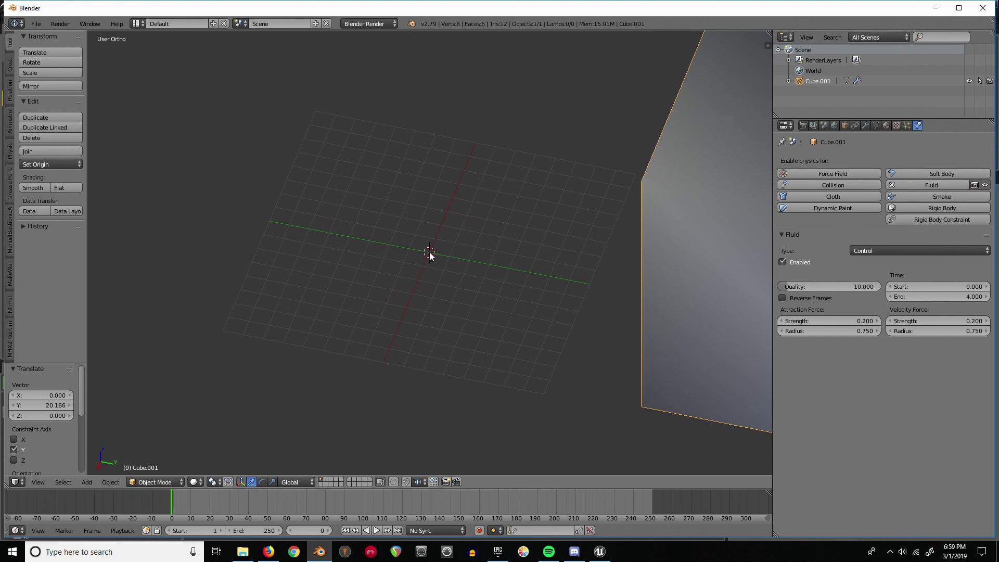
# - Add a cube mesh at the center of the grid
pyautogui.hotkey('shift', 'a')
pyautogui.moveTo(428, 256); pyautogui.dragTo(437, 257, button='middle')
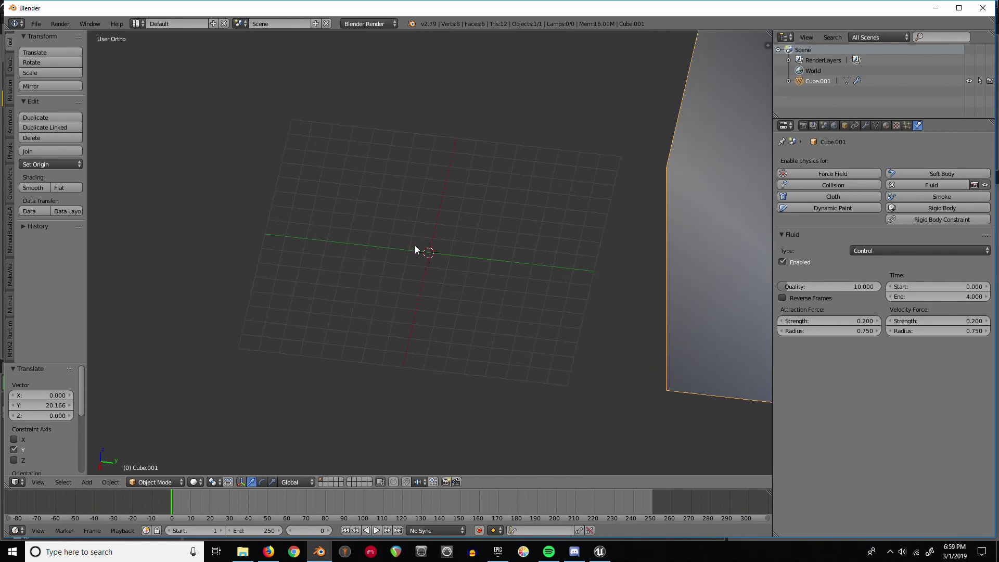
pyautogui.hotkey('shift', 'a')
pyautogui.moveTo(414, 245)
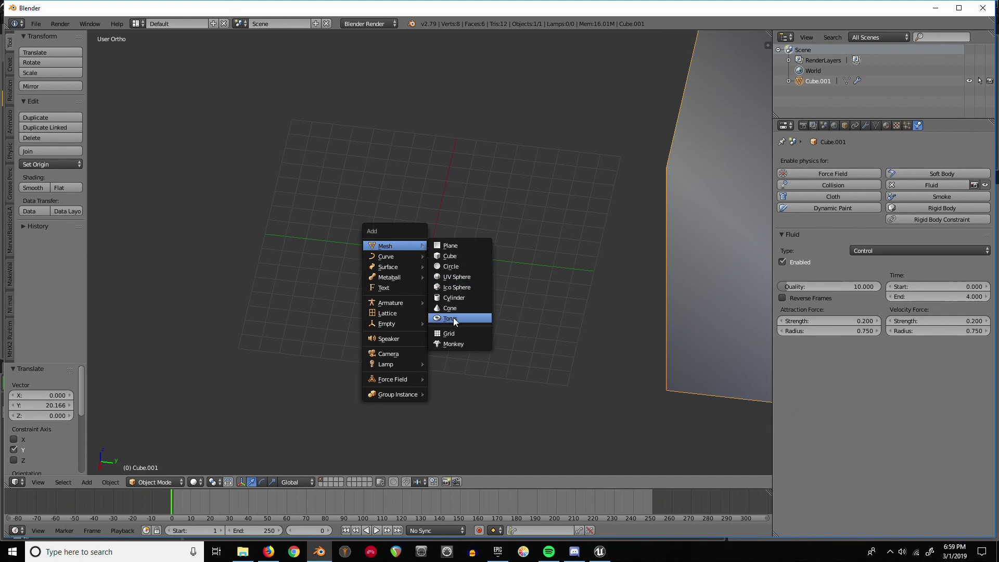
pyautogui.click(455, 257)
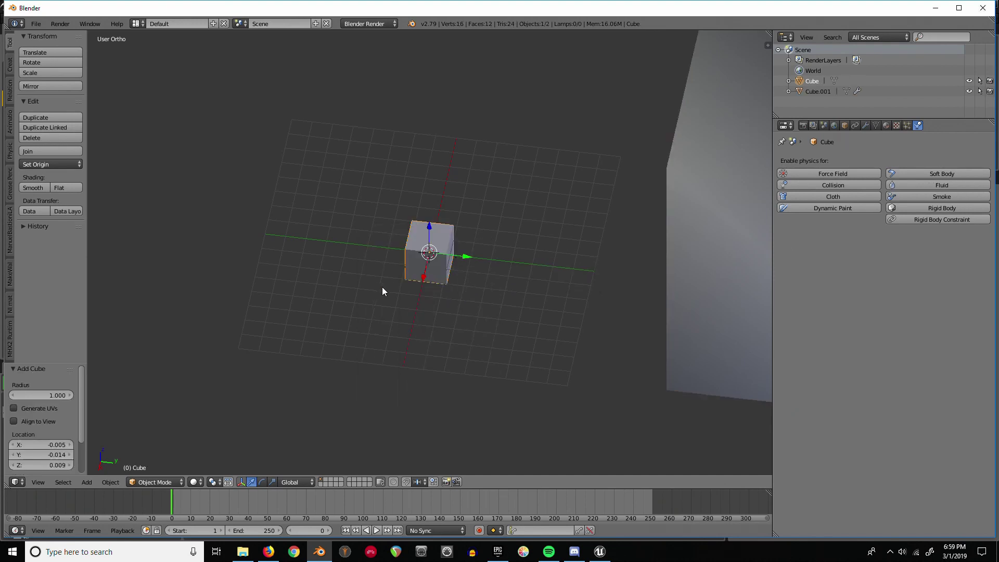
# - Scale the new cube uniformly by about 3.08, and flatten it along Z by a factor of about 0.11
pyautogui.press('s')
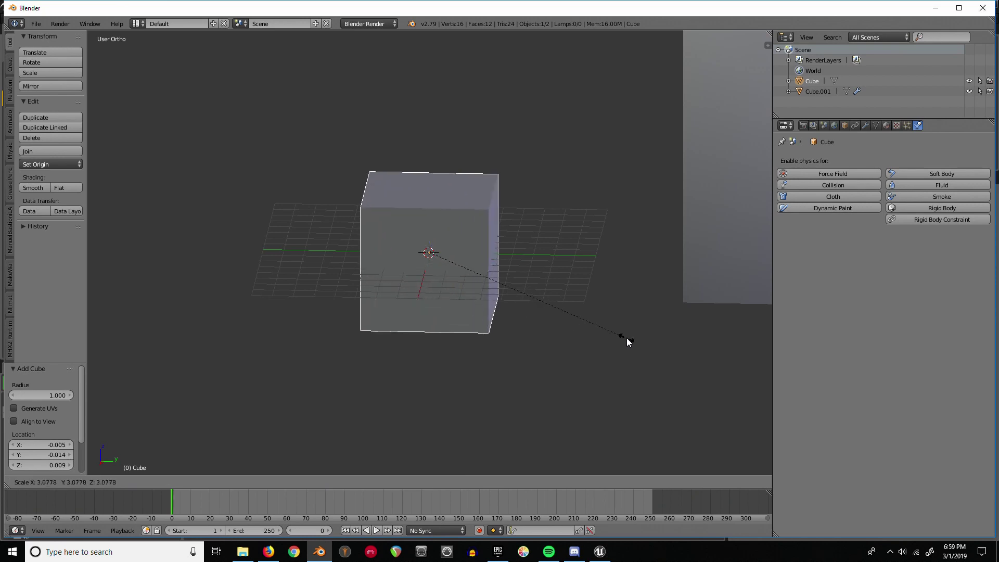
pyautogui.click(626, 338)
pyautogui.moveTo(626, 338); pyautogui.dragTo(595, 324, button='middle')
pyautogui.press('s')
pyautogui.press('z')
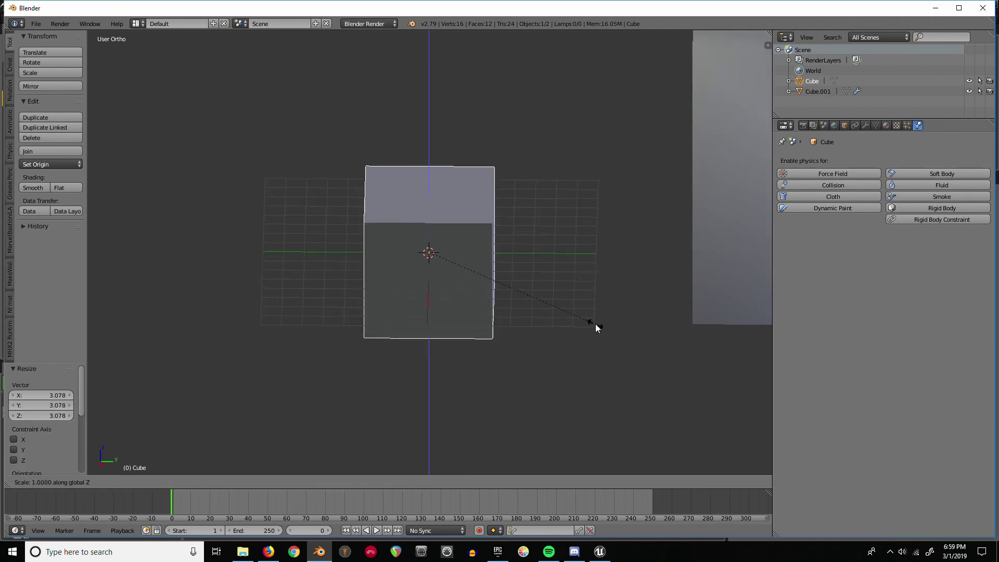
pyautogui.click(438, 271)
pyautogui.moveTo(544, 286); pyautogui.dragTo(562, 265, button='middle')
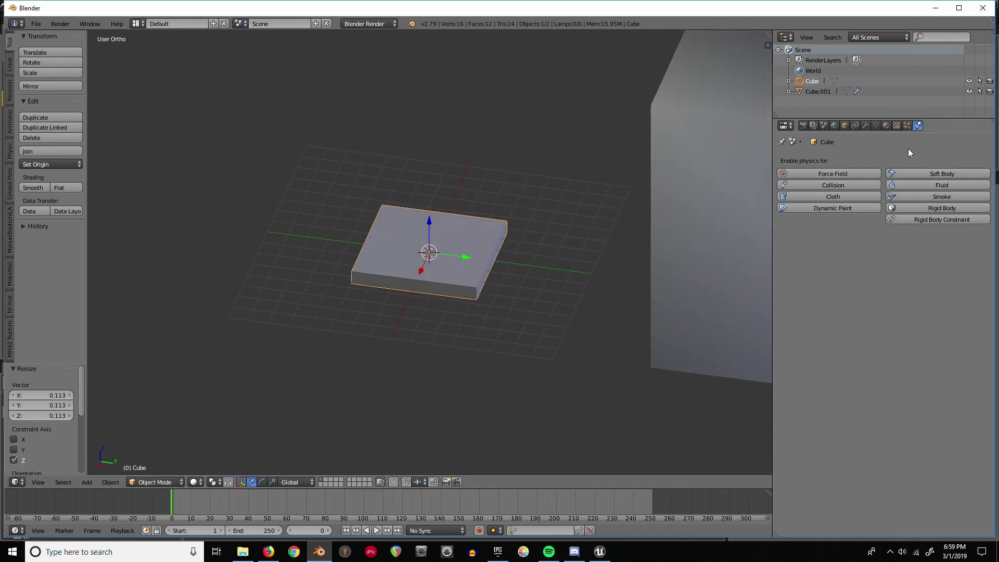
# - Enable fluid physics on the flat slab with the type Inflow, and inspect its mesh
pyautogui.click(910, 185)
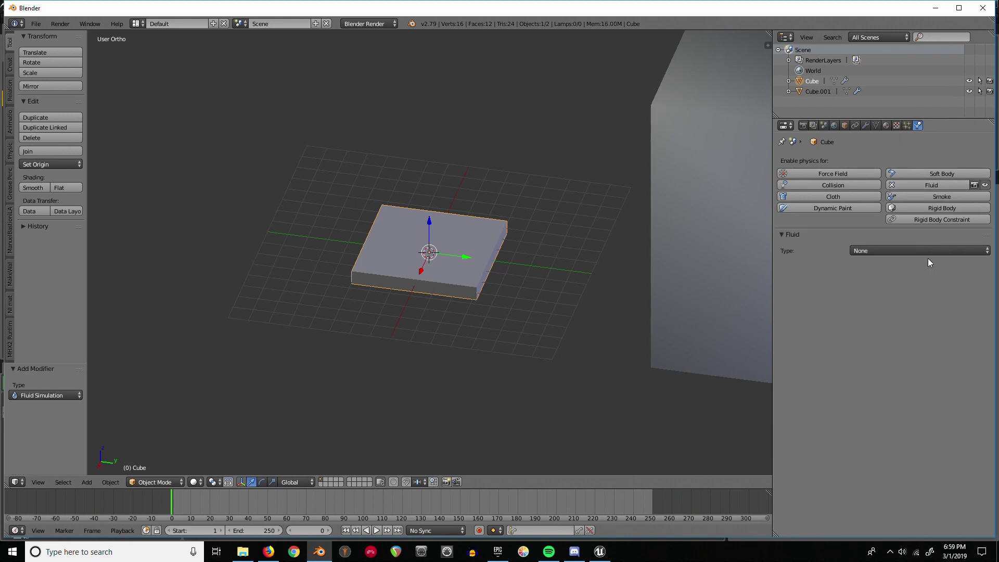
pyautogui.click(919, 251)
pyautogui.click(894, 192)
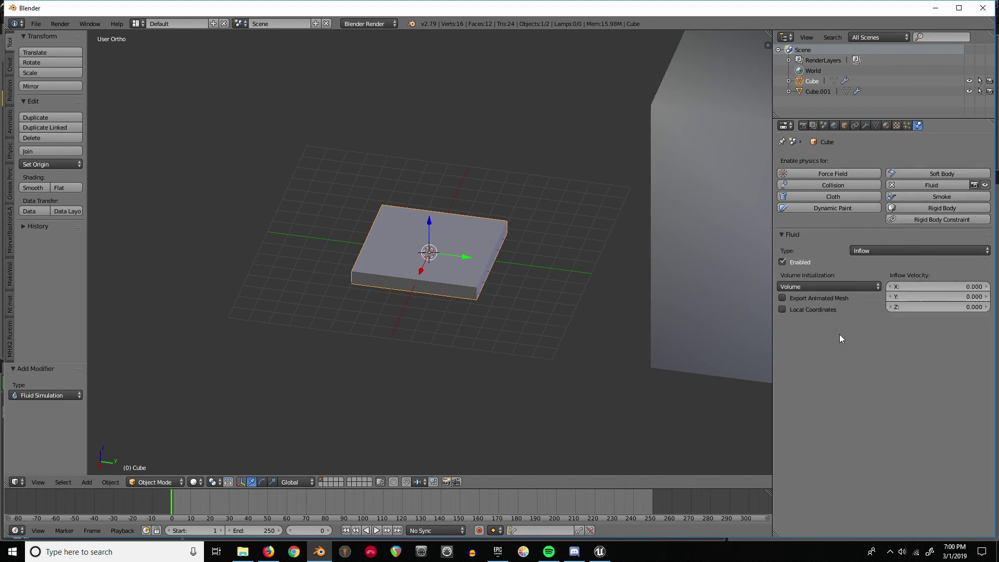
pyautogui.moveTo(475, 262); pyautogui.dragTo(437, 310, button='middle')
pyautogui.press('Tab')
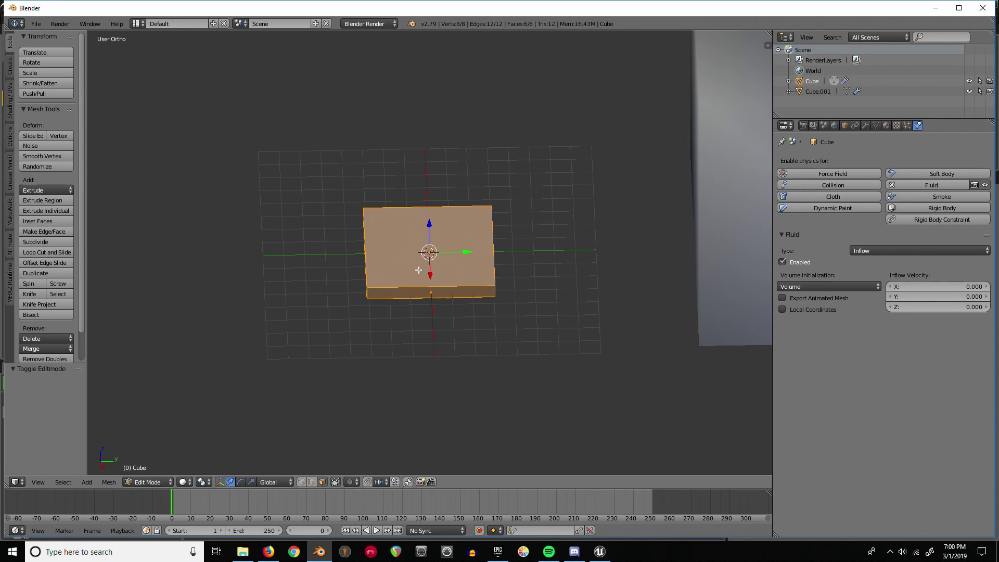
pyautogui.press('Tab')
# - Set the slab's fluid type to Domain and view the resulting shape from several angles
pyautogui.click(867, 251)
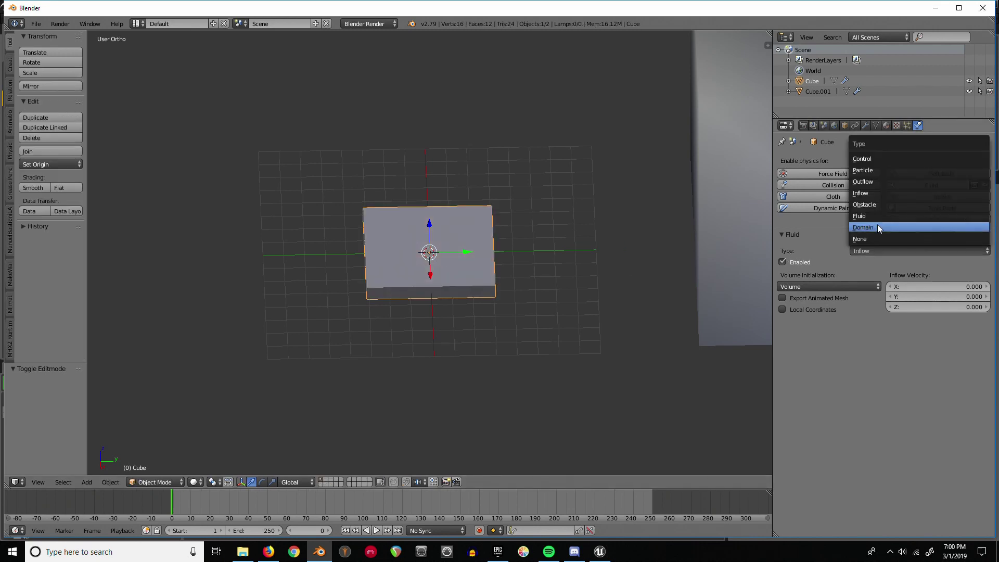
pyautogui.click(876, 249)
pyautogui.click(884, 250)
pyautogui.click(885, 228)
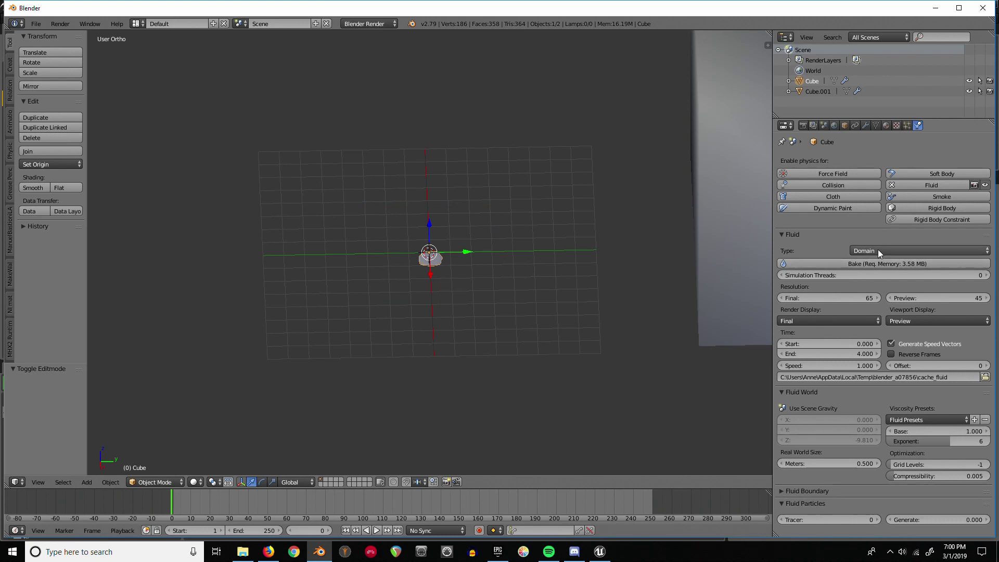
pyautogui.moveTo(615, 301); pyautogui.dragTo(548, 281, button='middle')
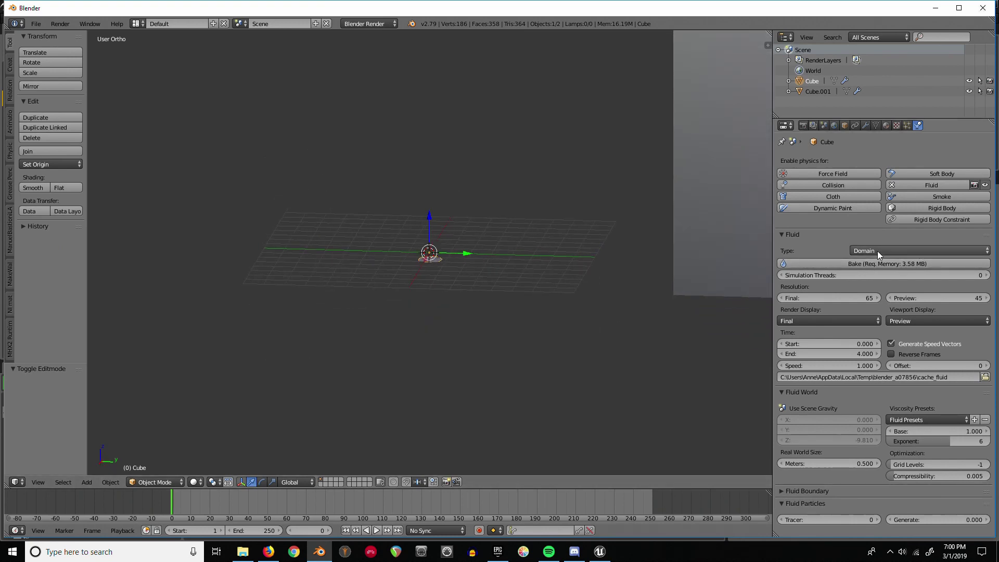
pyautogui.moveTo(655, 251); pyautogui.dragTo(594, 263, button='middle')
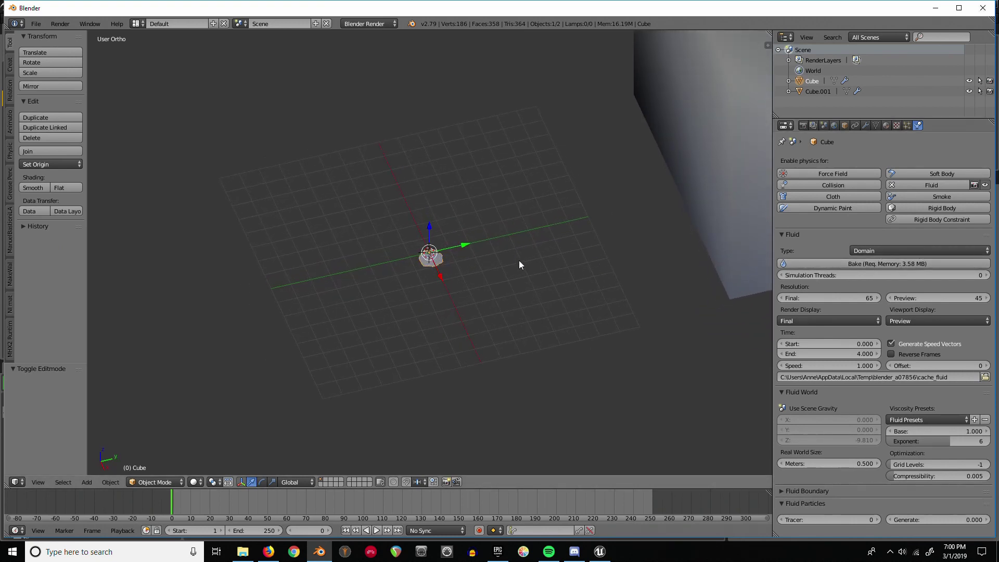
pyautogui.hotkey('shift', 's')
# - Set the slab's fluid type to Control and scale it uniformly by about 4.1
pyautogui.click(903, 250)
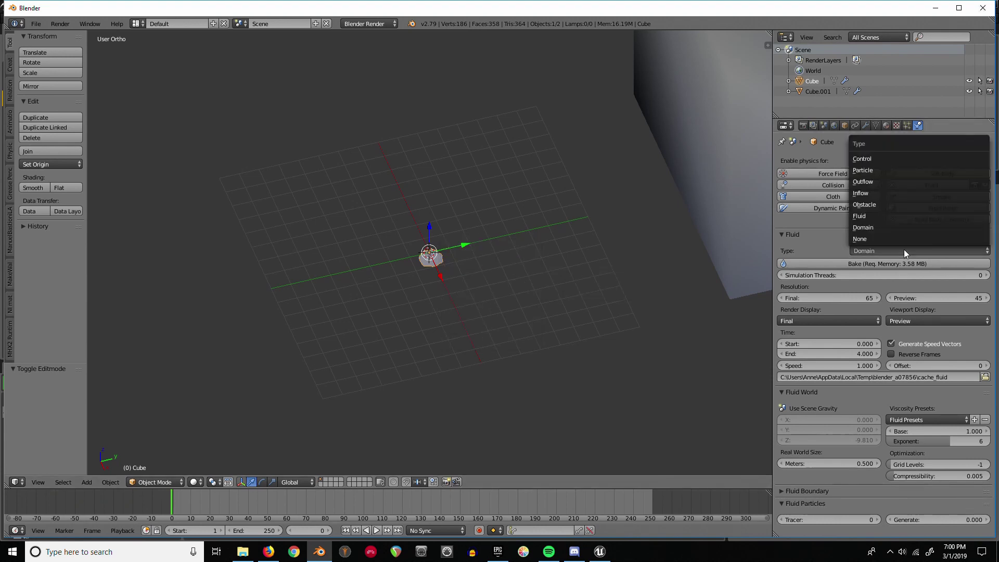
pyautogui.click(878, 158)
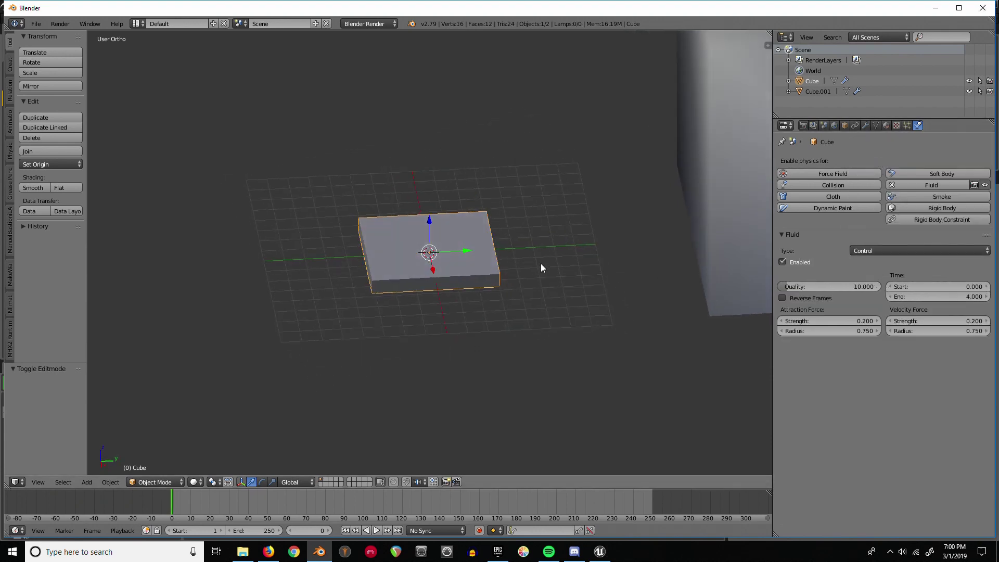
pyautogui.scroll(-4, 538, 283)
pyautogui.press('s')
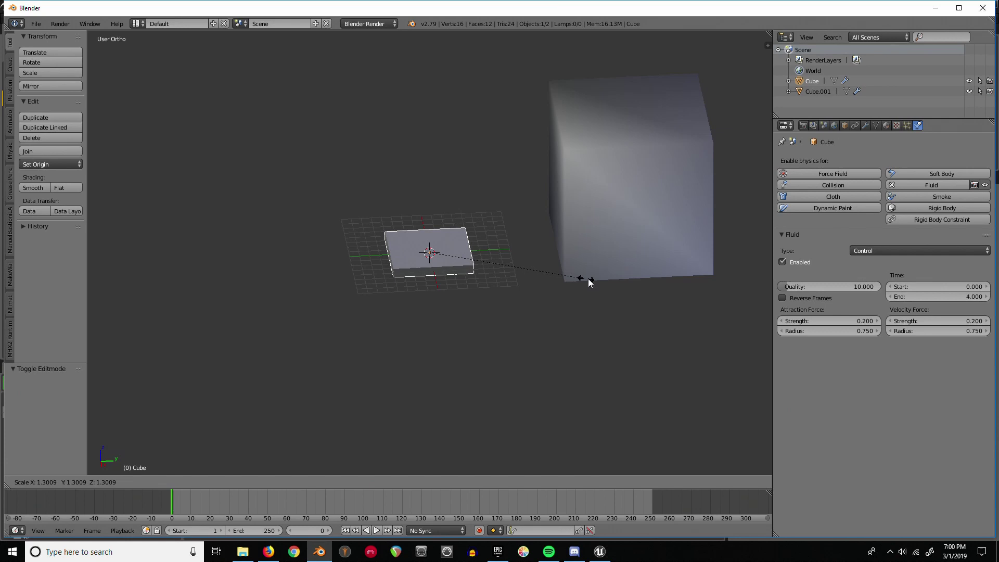
pyautogui.click(242, 323)
pyautogui.moveTo(422, 327); pyautogui.dragTo(434, 244, button='middle')
# - Raise the slab about 3 units along Z and stretch it along Z by a factor of about 11
pyautogui.press('g')
pyautogui.press('z')
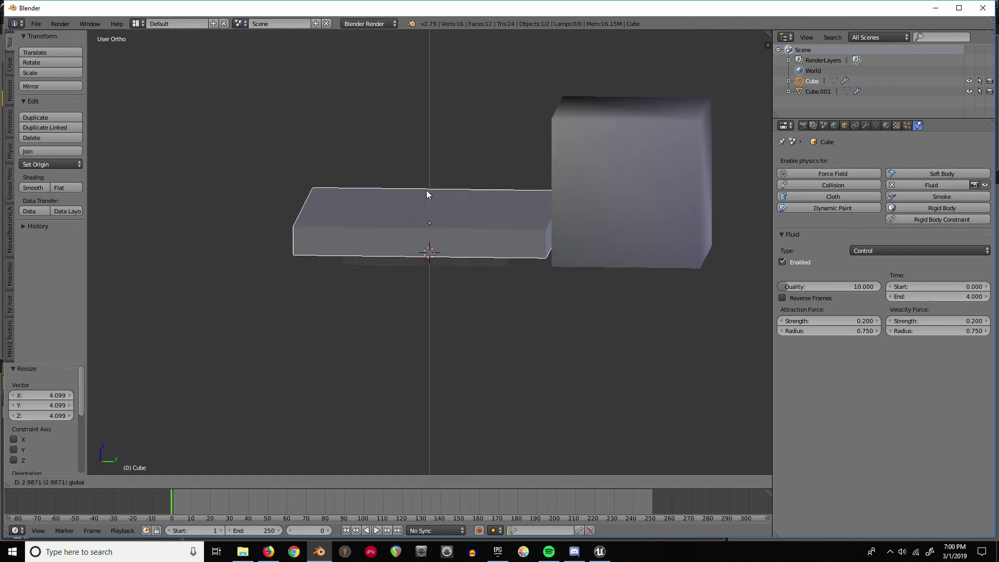
pyautogui.click(426, 189)
pyautogui.press('s')
pyautogui.press('z')
pyautogui.click(417, 447)
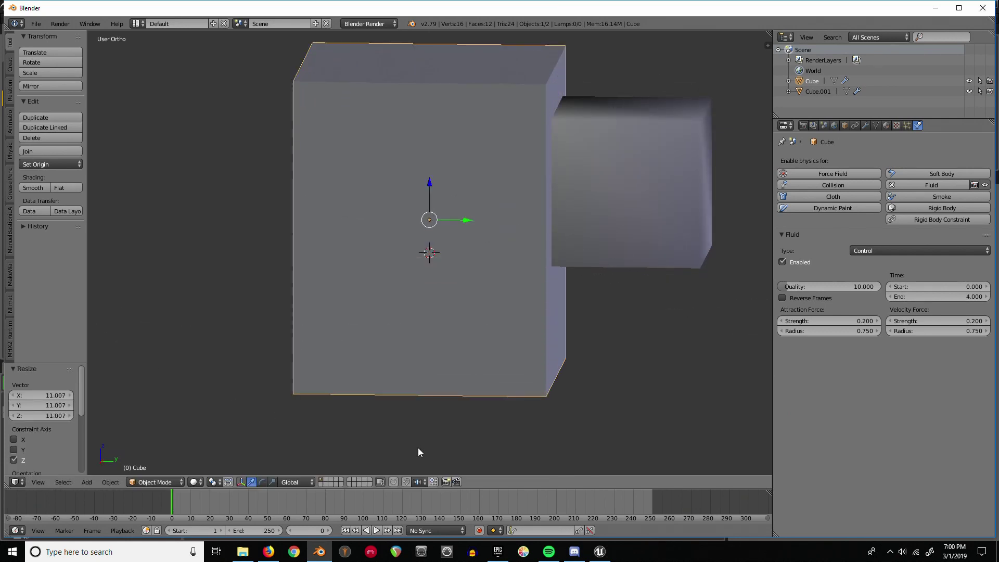
# - Examine the enlarged box and the smaller cube beside it from several sides, and switch back to Unreal Engine
pyautogui.scroll(-2, 421, 307)
pyautogui.moveTo(359, 318); pyautogui.dragTo(438, 207, button='middle')
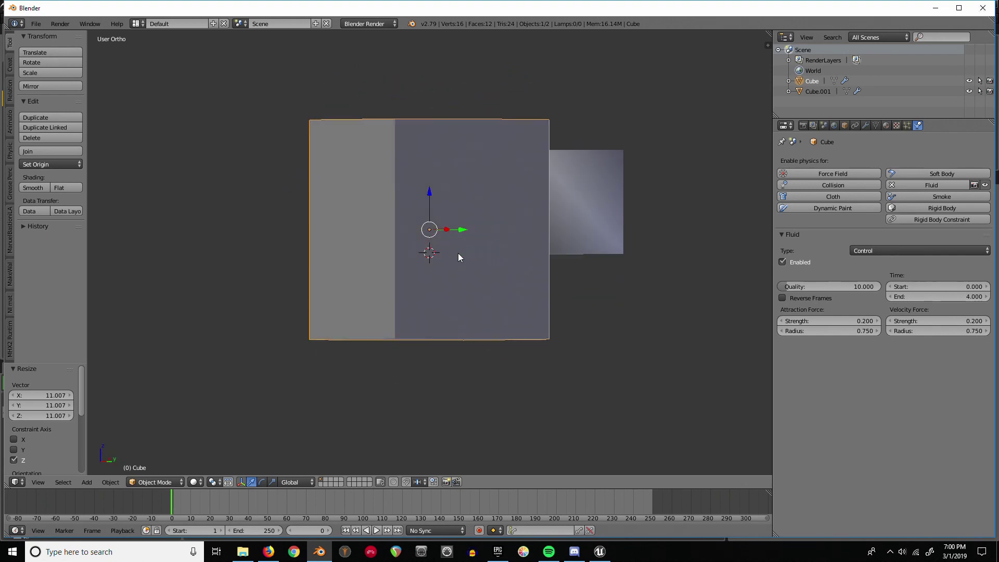
pyautogui.moveTo(458, 257); pyautogui.dragTo(525, 275, button='middle')
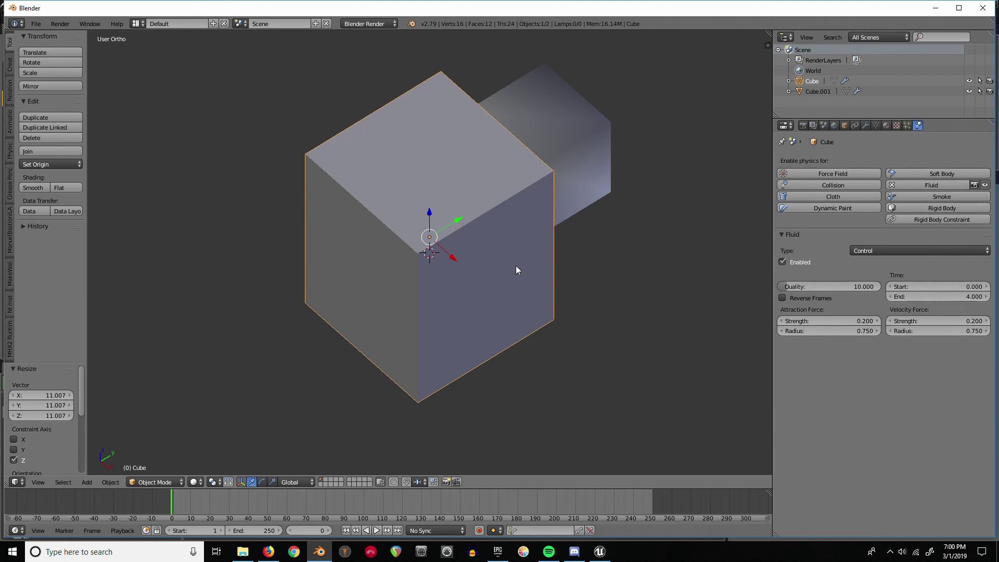
pyautogui.moveTo(484, 245); pyautogui.dragTo(395, 172, button='middle')
pyautogui.scroll(3, 437, 315)
pyautogui.scroll(-3, 430, 296)
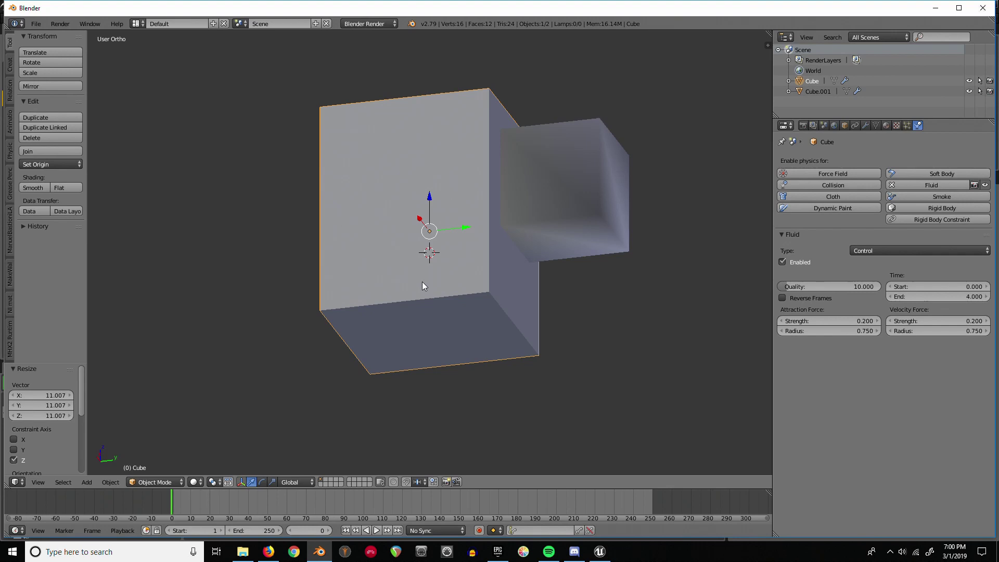
pyautogui.moveTo(422, 282)
pyautogui.mouseDown(button='middle')
pyautogui.moveTo(532, 335)
pyautogui.moveTo(493, 154)
pyautogui.moveTo(468, 239)
pyautogui.mouseUp(button='middle')
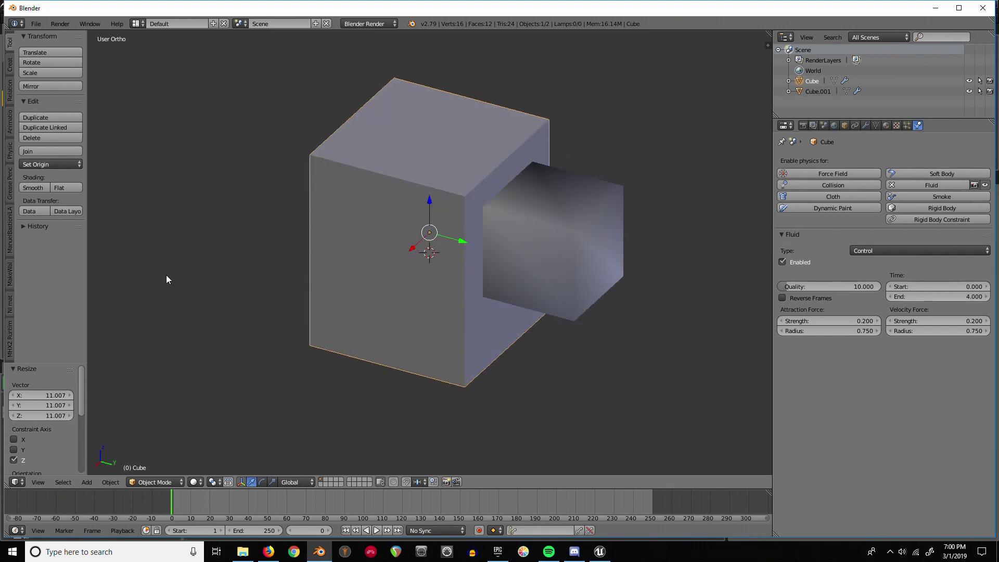
pyautogui.click(593, 559)
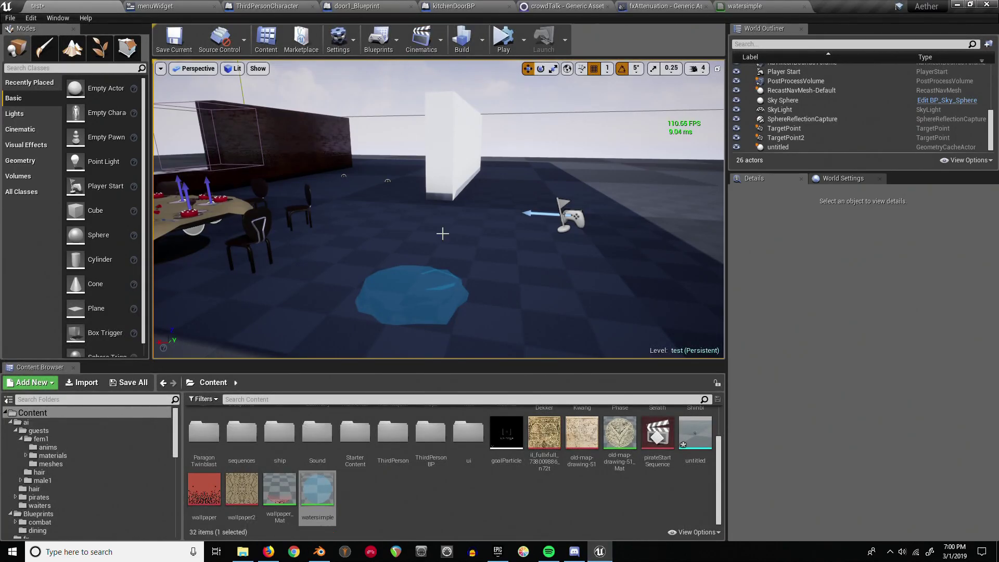